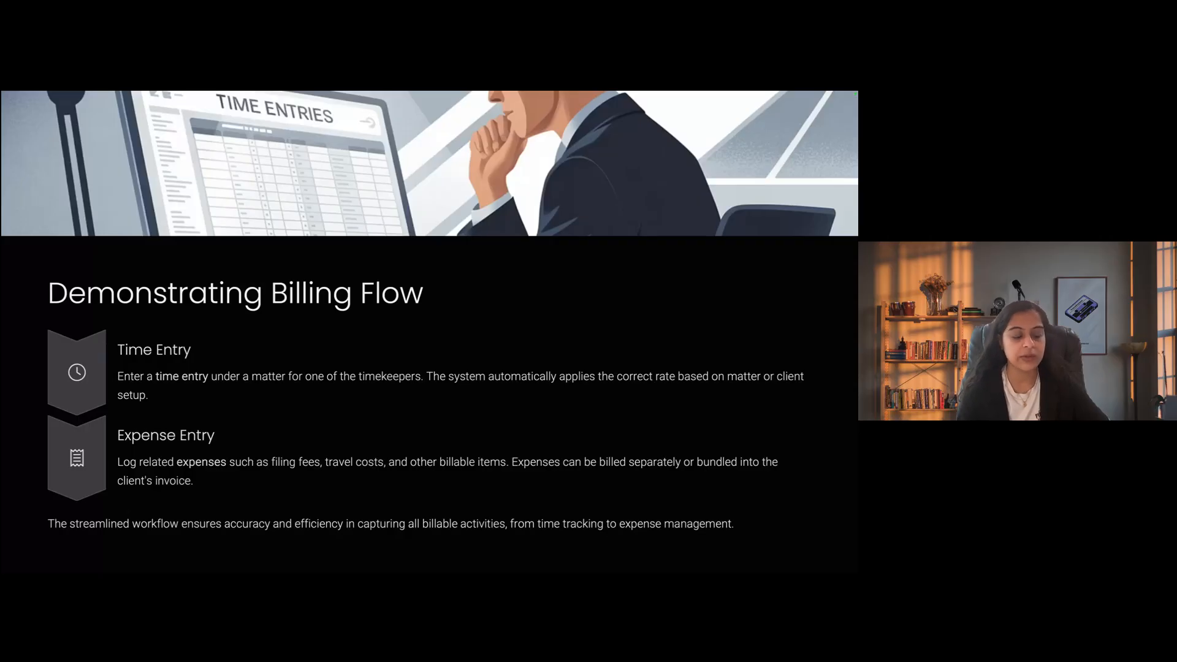
Advance the presentation to the Showing Different Billing Types slide and end the slide show.
key(Right)
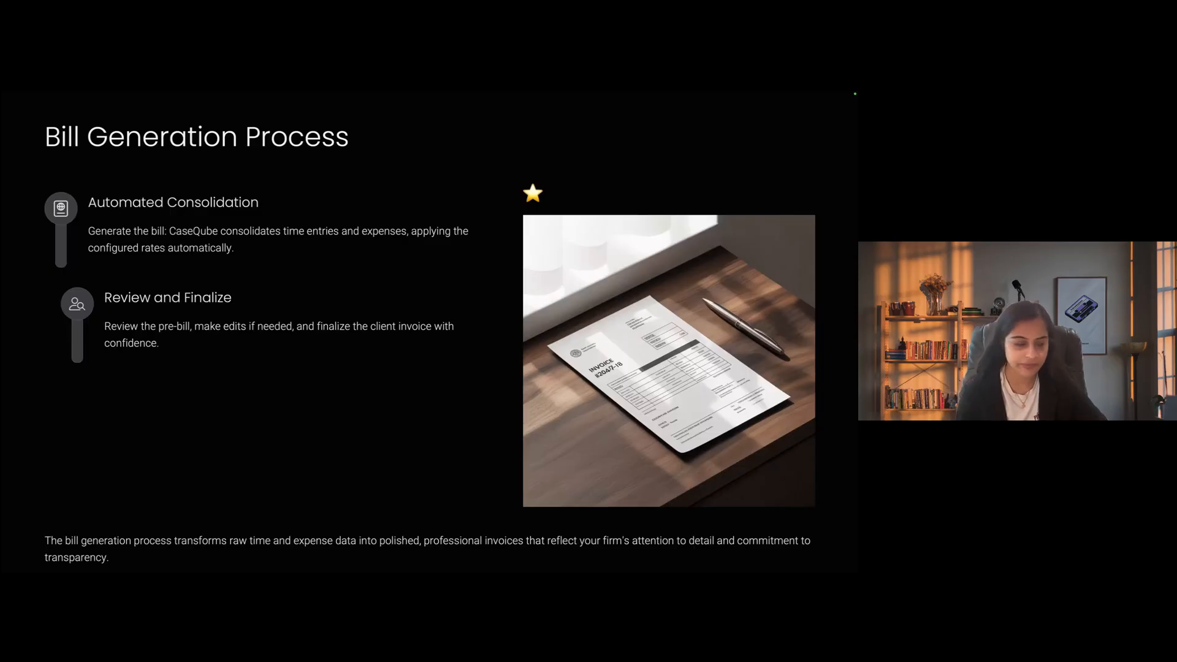
key(Right)
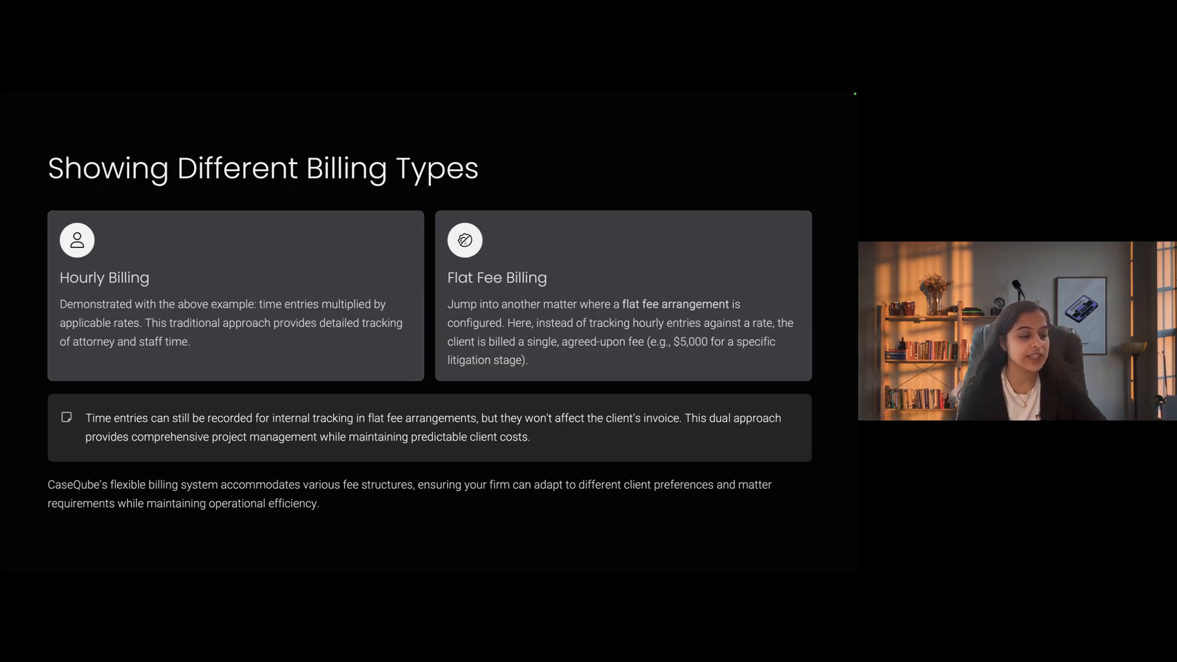
key(Escape)
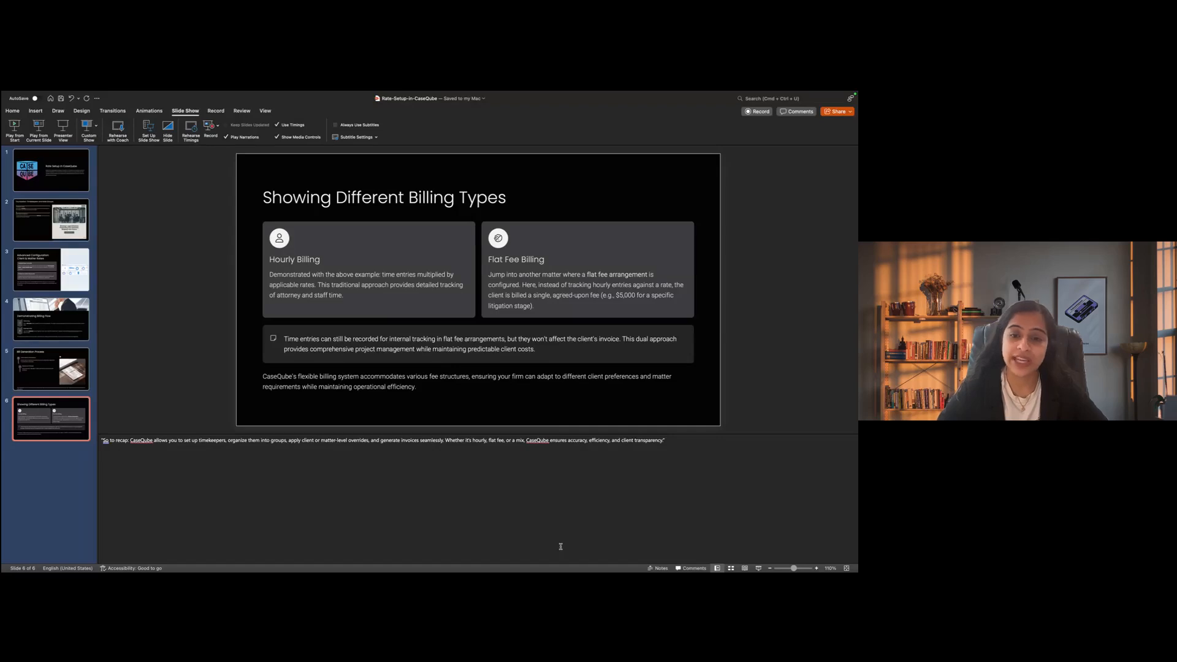
Switch to the Salesforce browser window and open the Billing Setup app.
key(ctrl+Left)
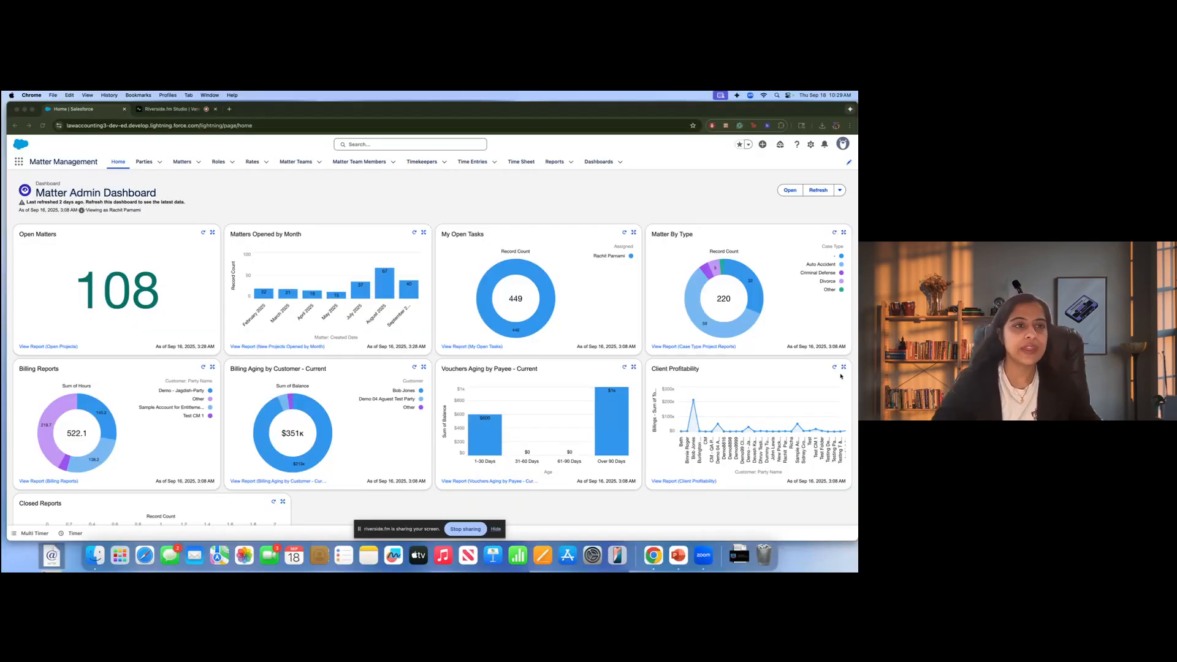
click(353, 208)
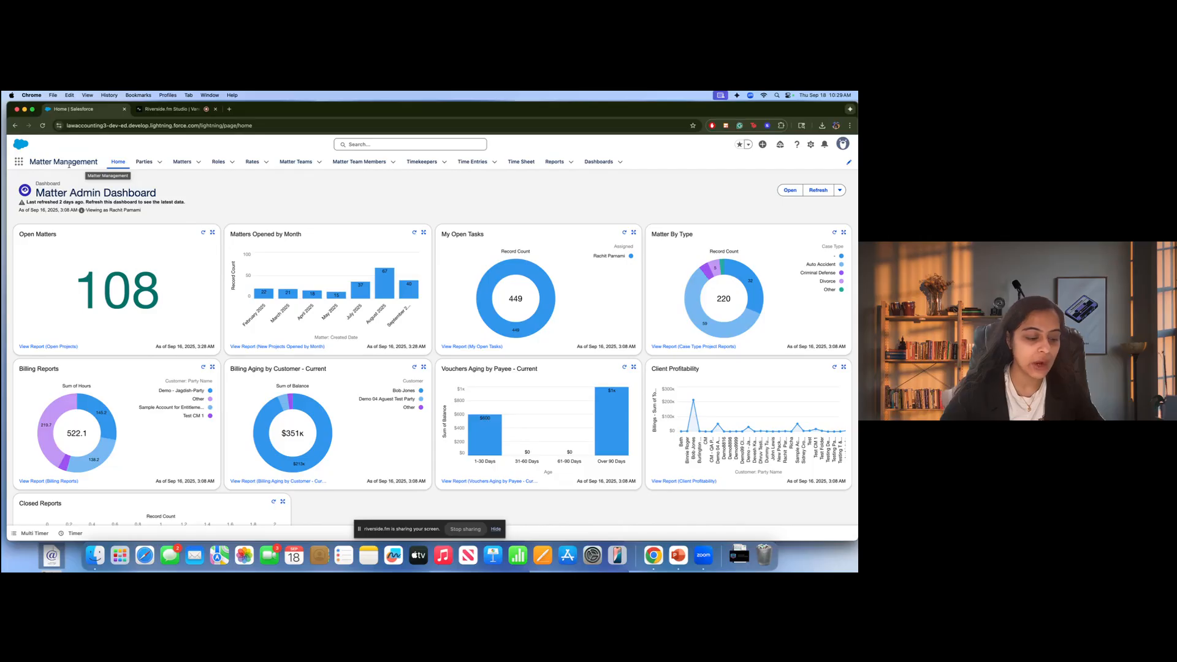
click(19, 163)
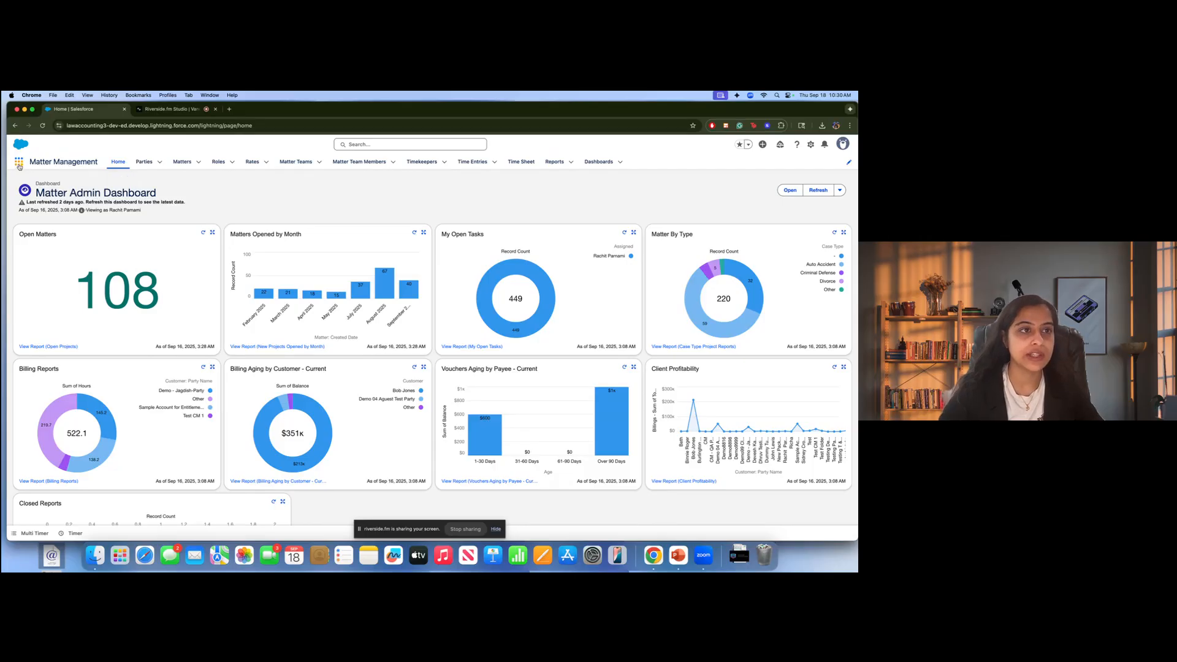
text(b)
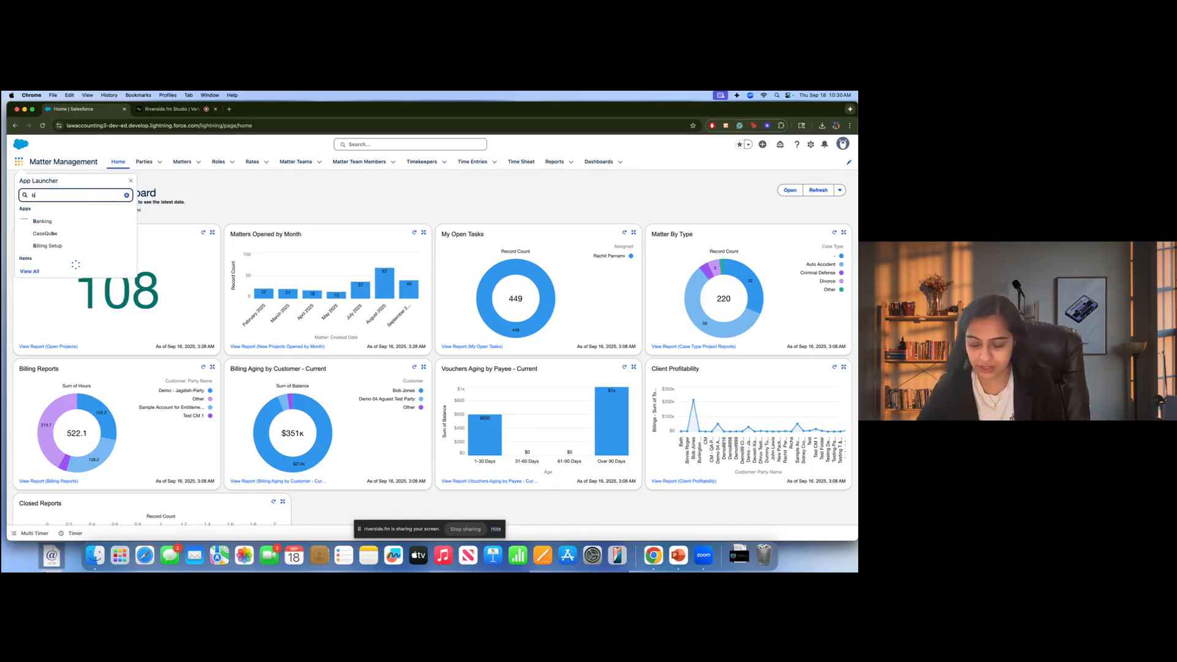
text(illing set)
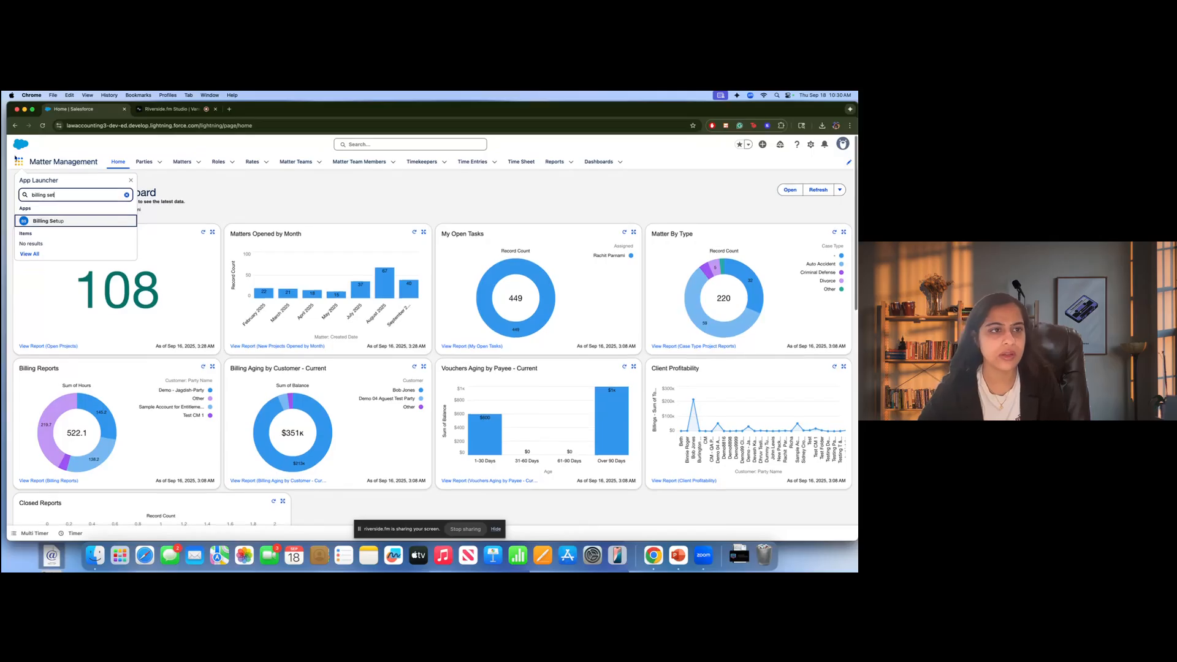
click(49, 221)
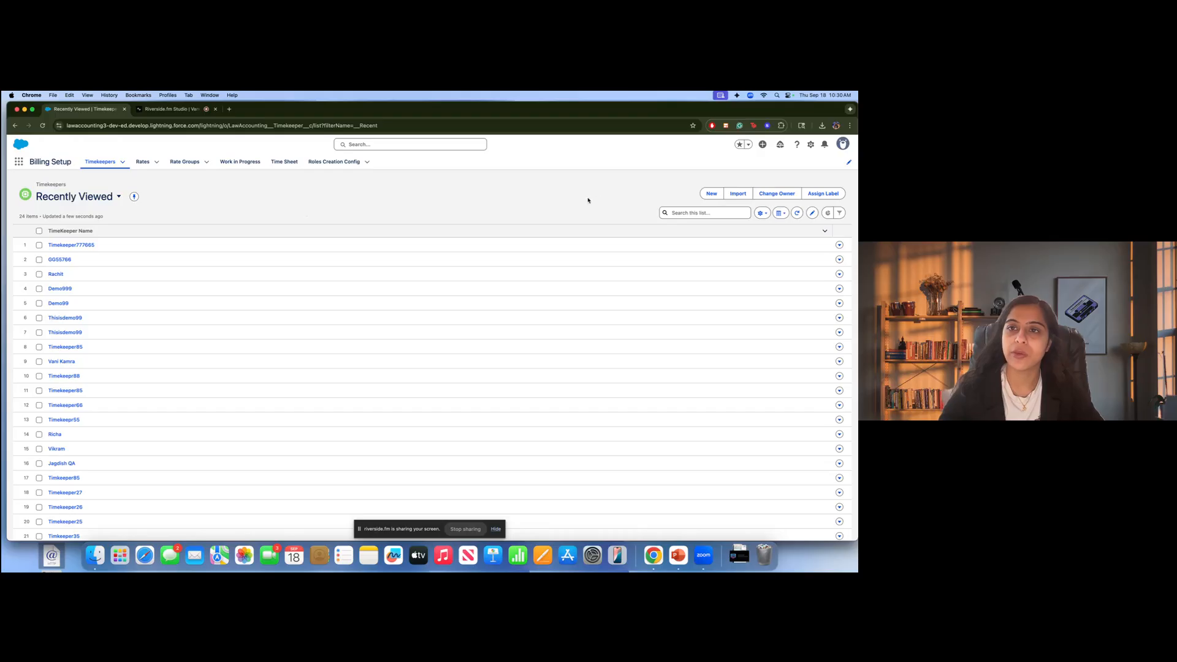
Create and save a new timekeeper named Demo99.
click(711, 193)
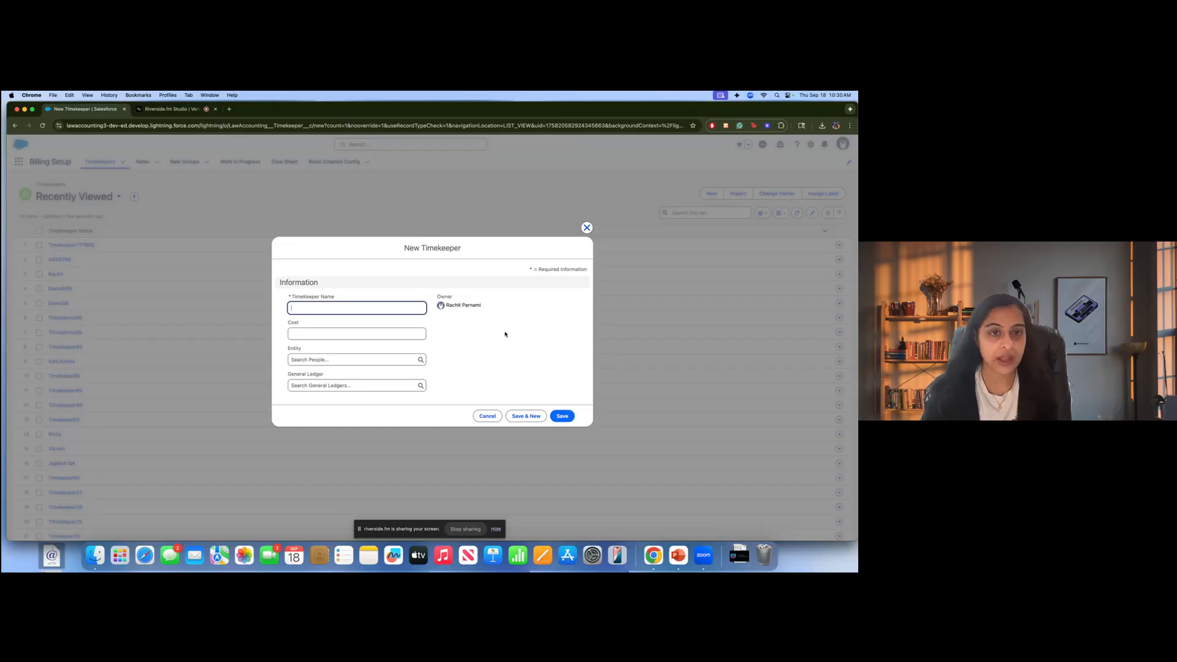
text(demo)
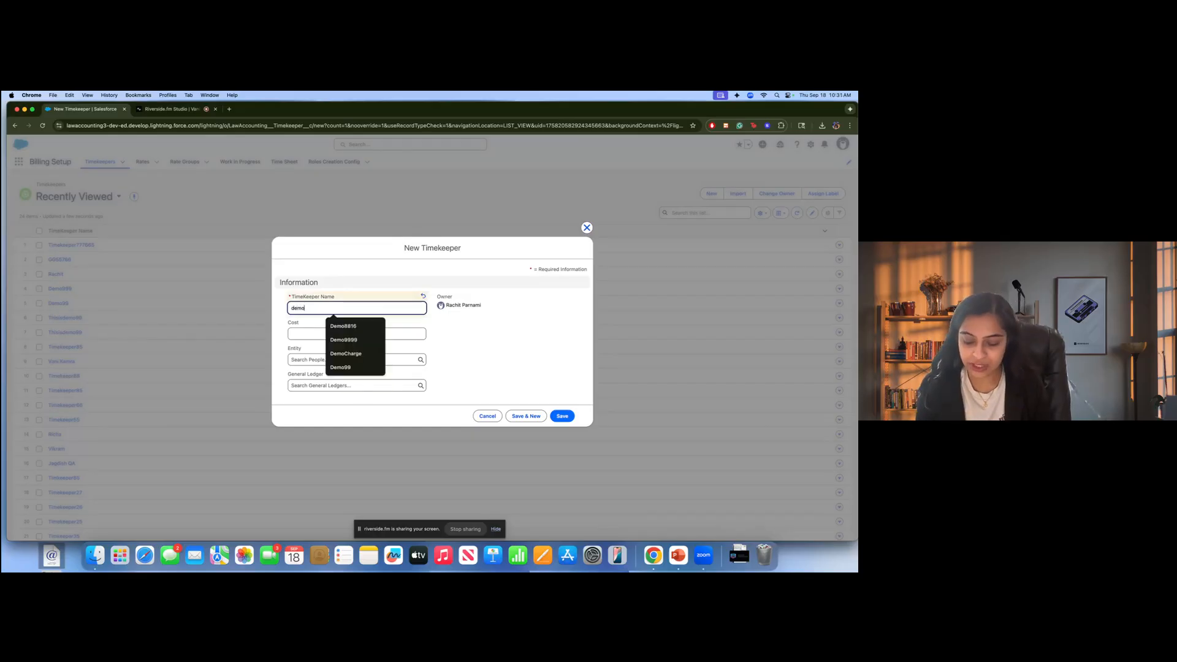
text(99)
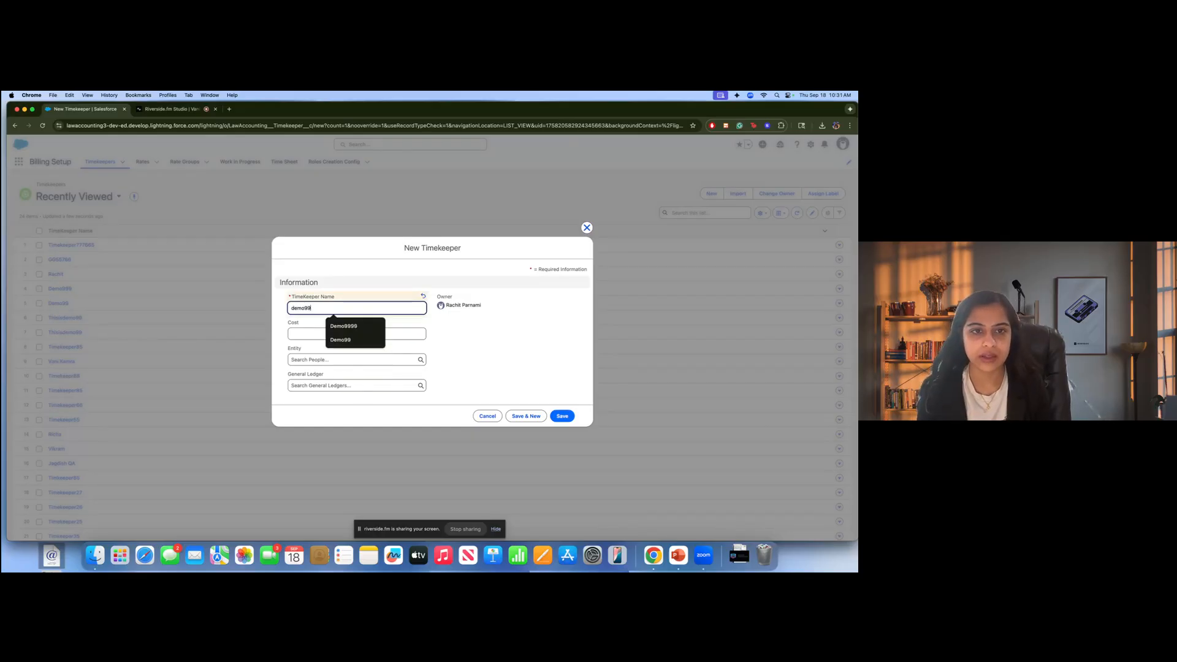
key(Down)
key(Down)
key(Return)
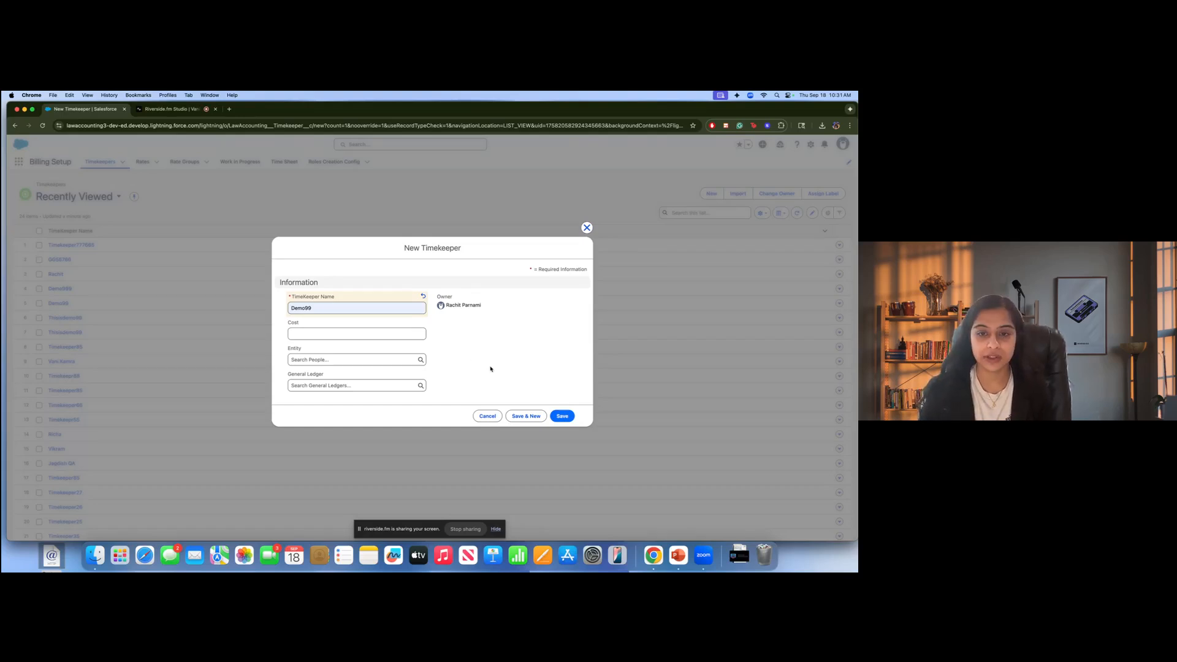
click(565, 418)
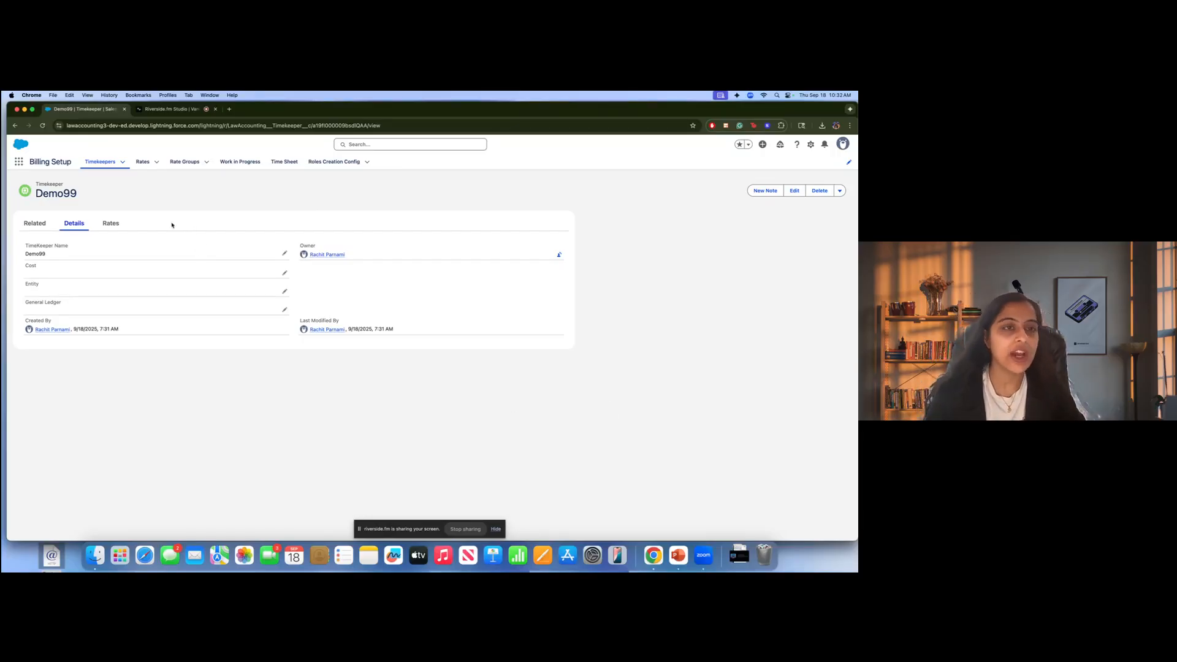
Start a new rate entry for timekeeper Demo99, running from Sep 18, 2025 to Sep 30, 2025.
click(113, 225)
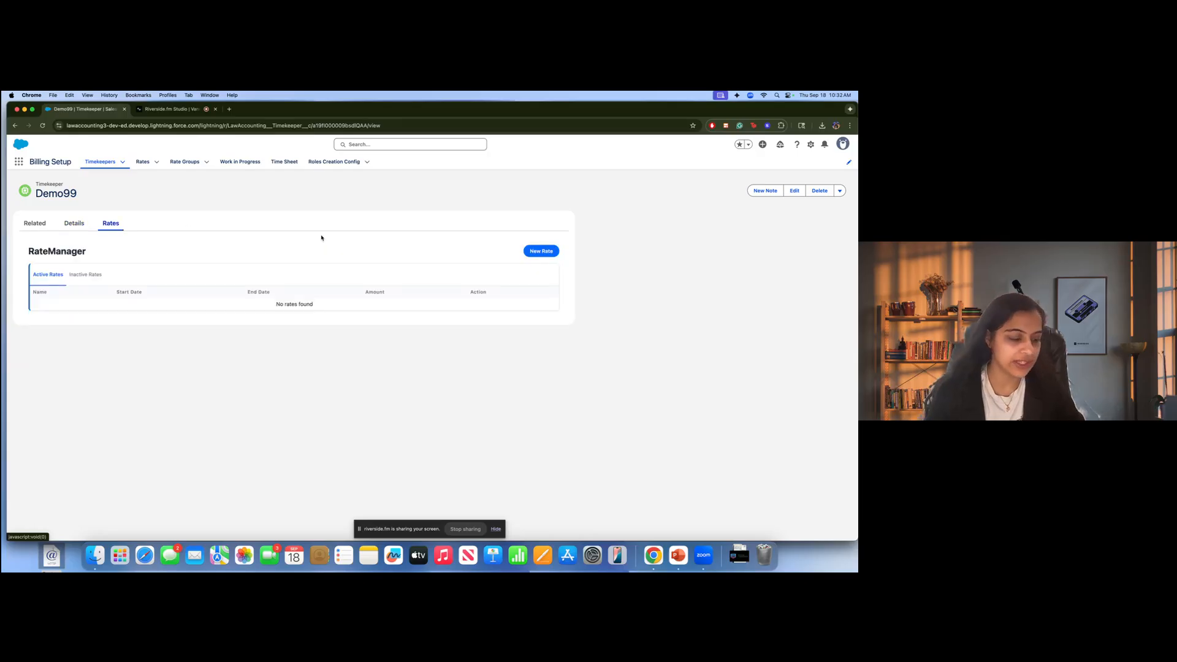
click(541, 252)
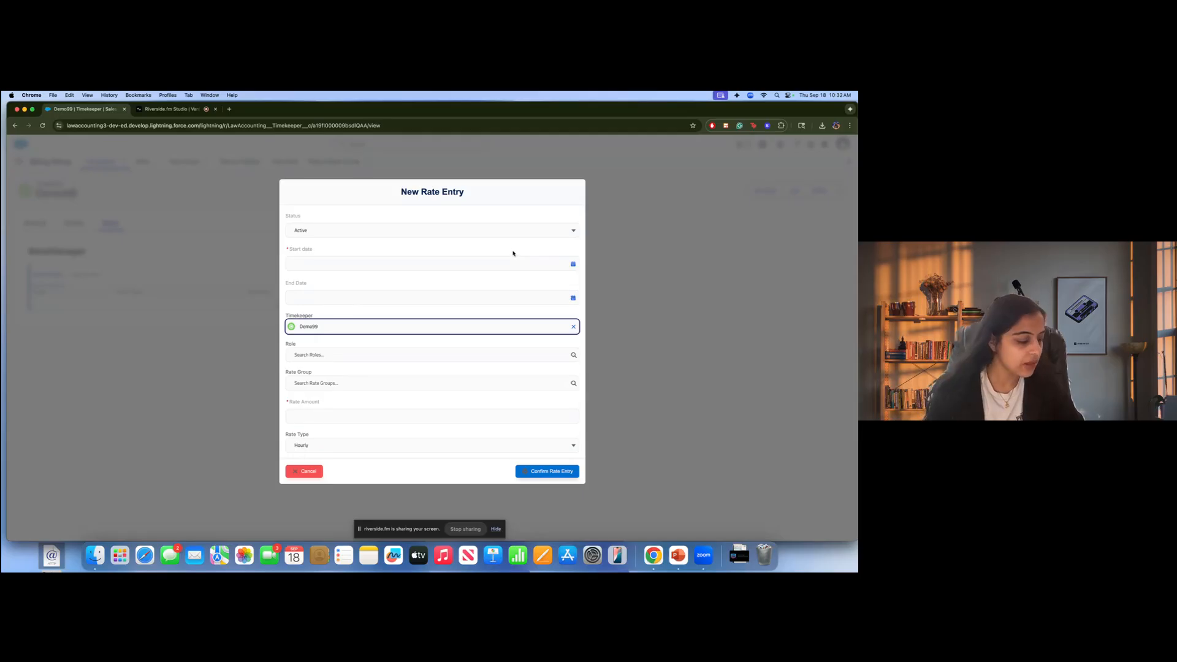
click(402, 260)
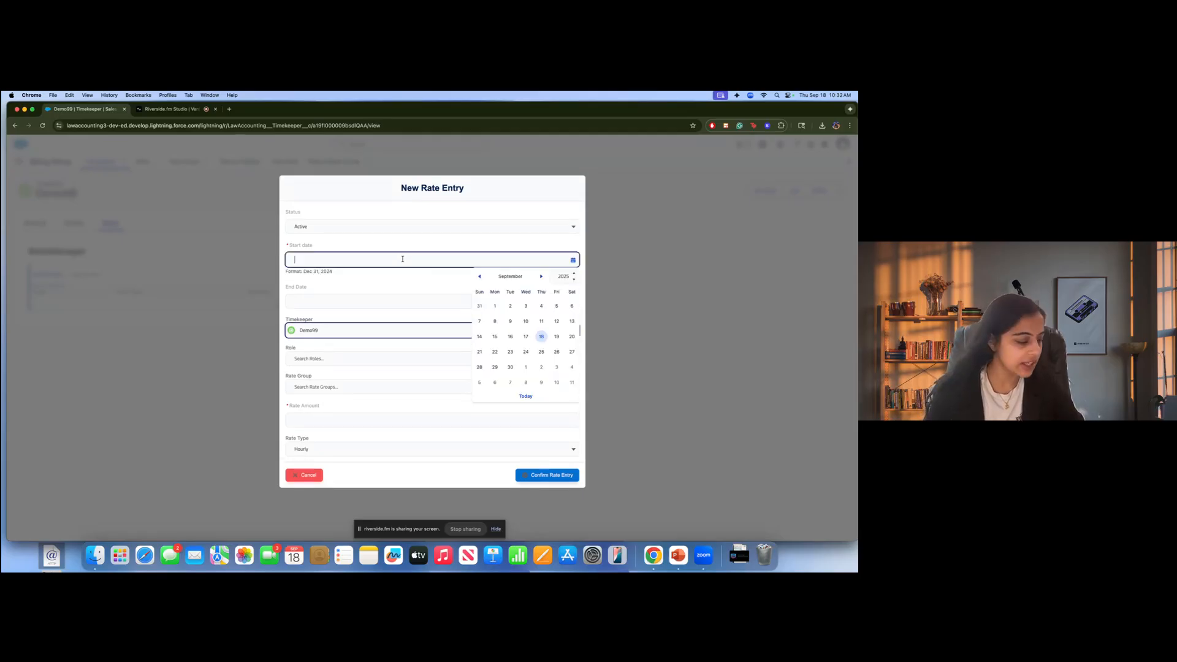
click(541, 336)
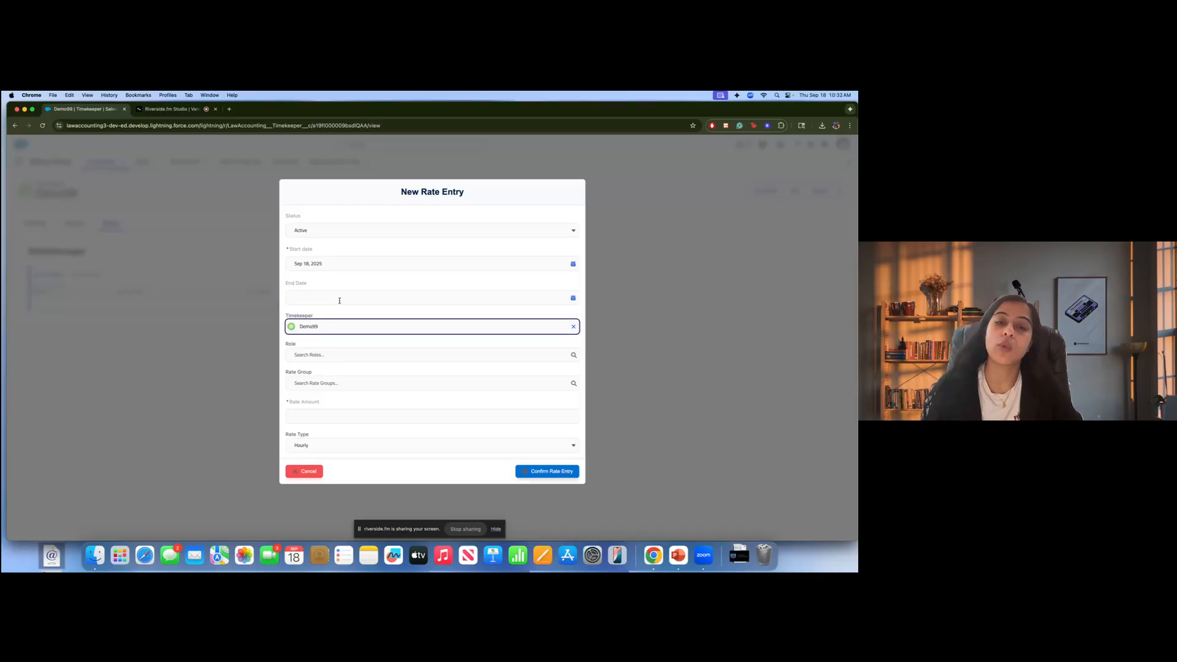
click(340, 300)
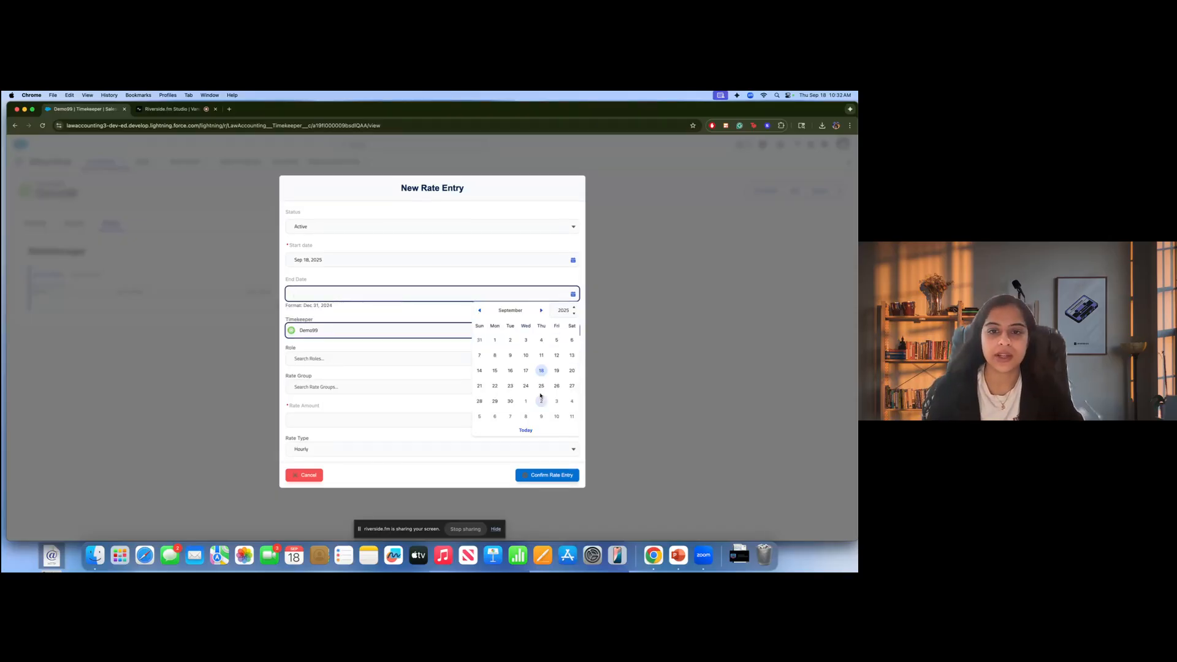
click(514, 405)
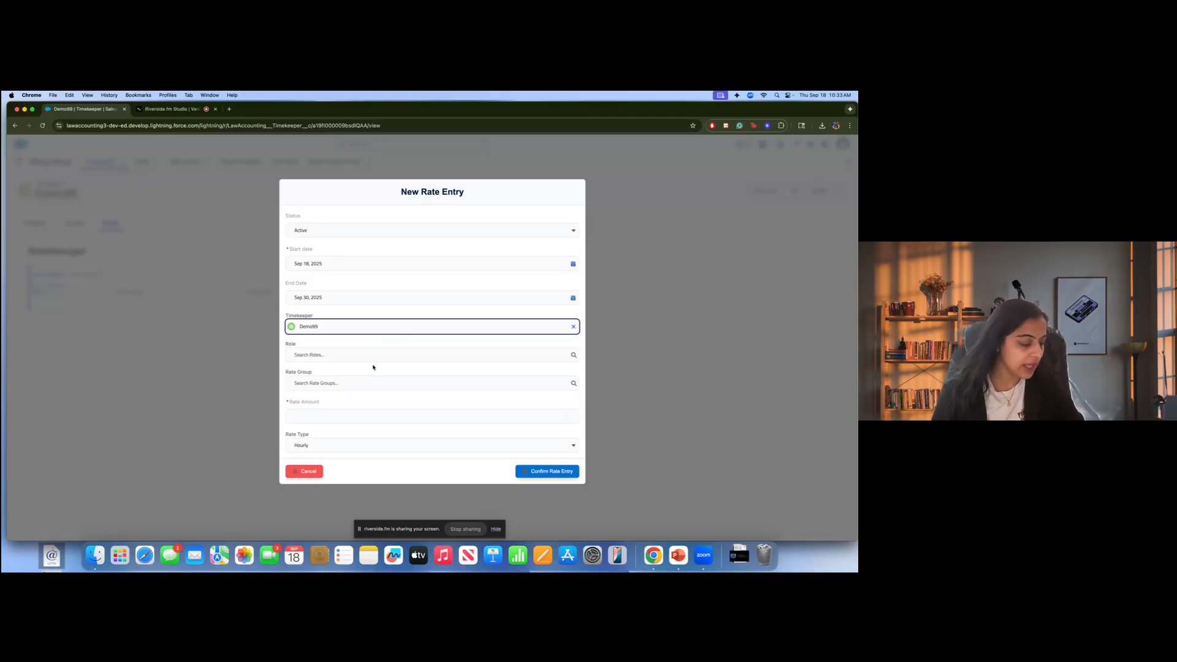
Set the rate amount to 100, keep the rate type Hourly and confirm the rate entry.
click(377, 421)
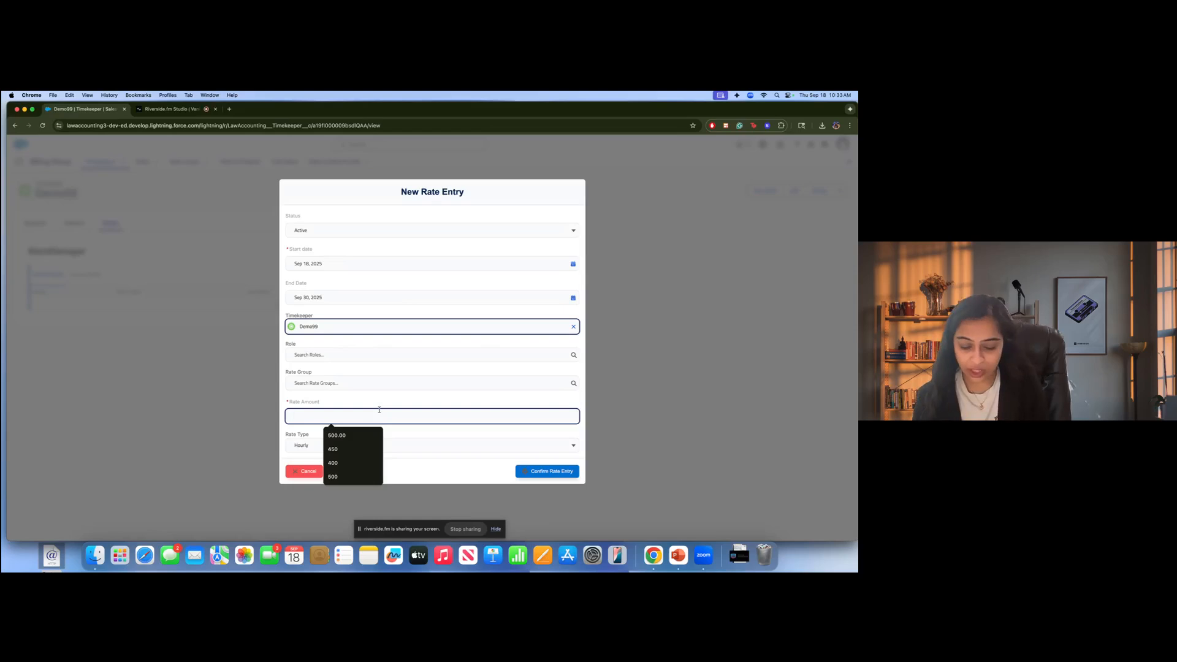
text(10)
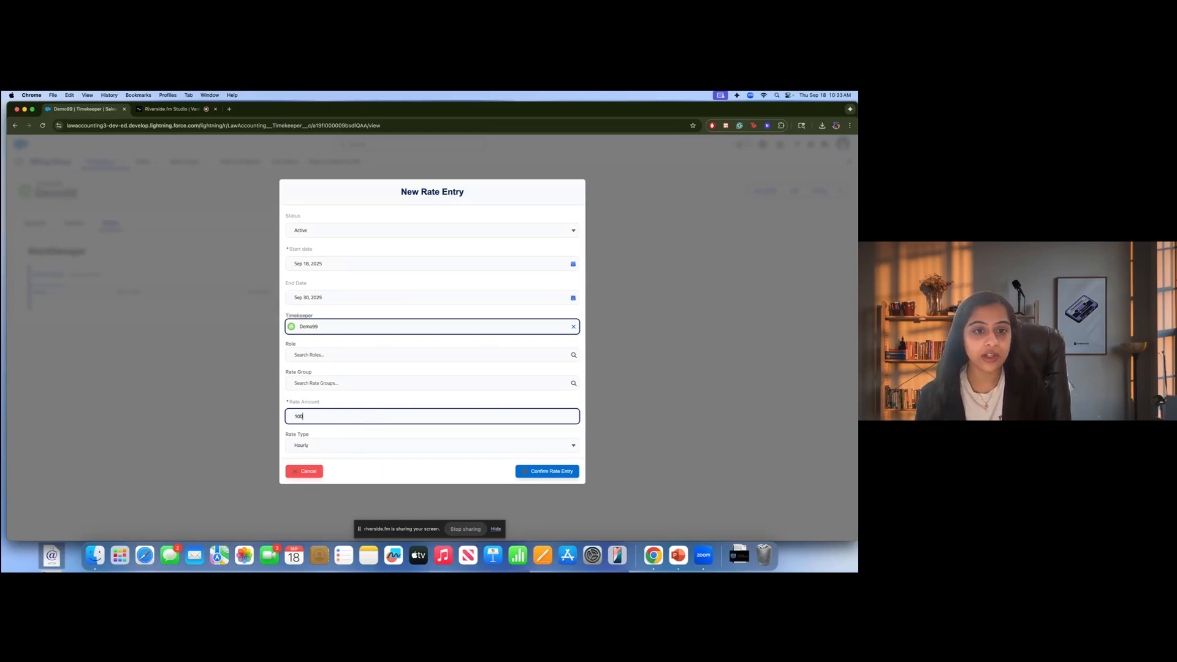
text(0)
drag(366, 433, 354, 428)
click(355, 445)
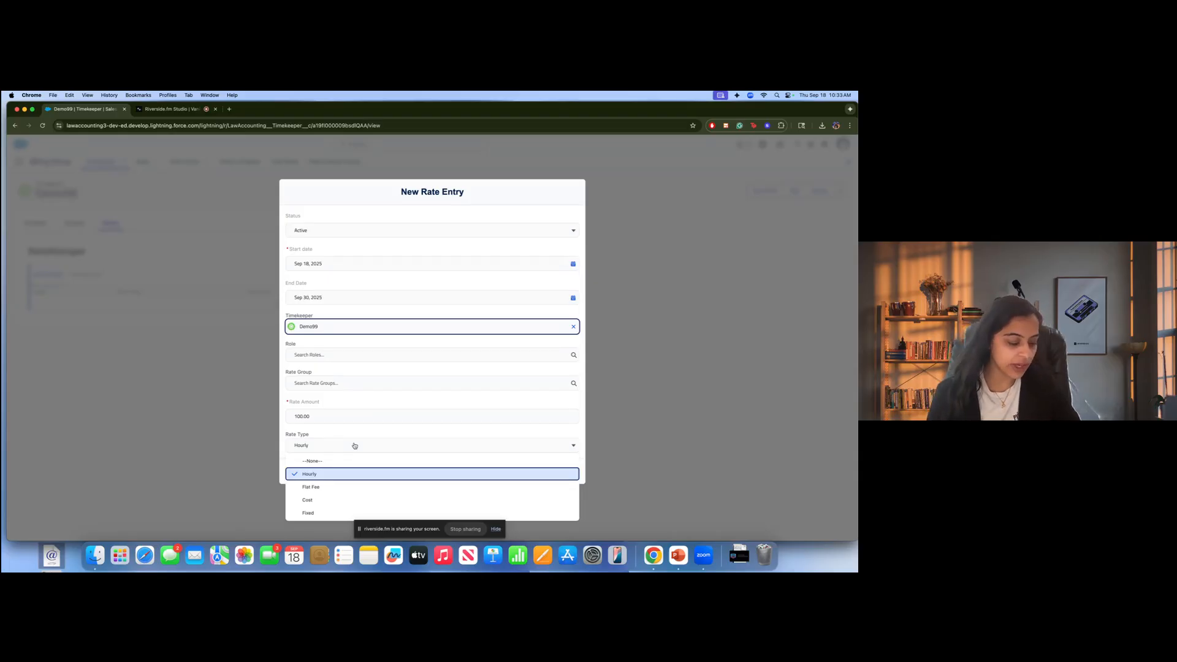
click(355, 433)
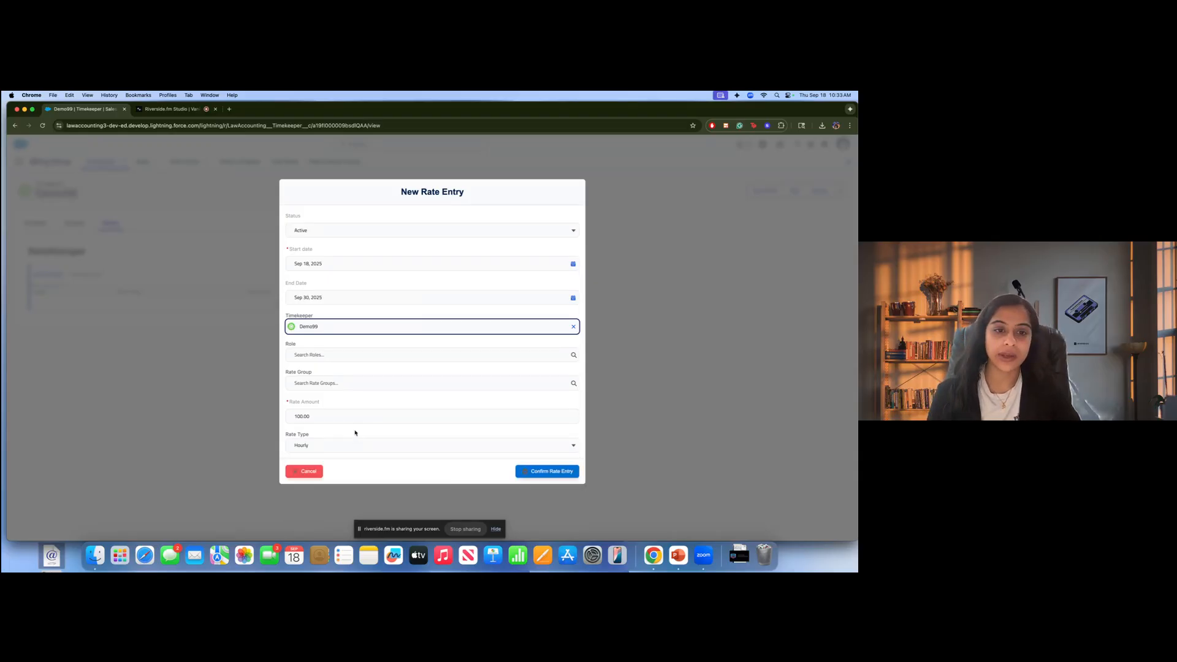
click(563, 472)
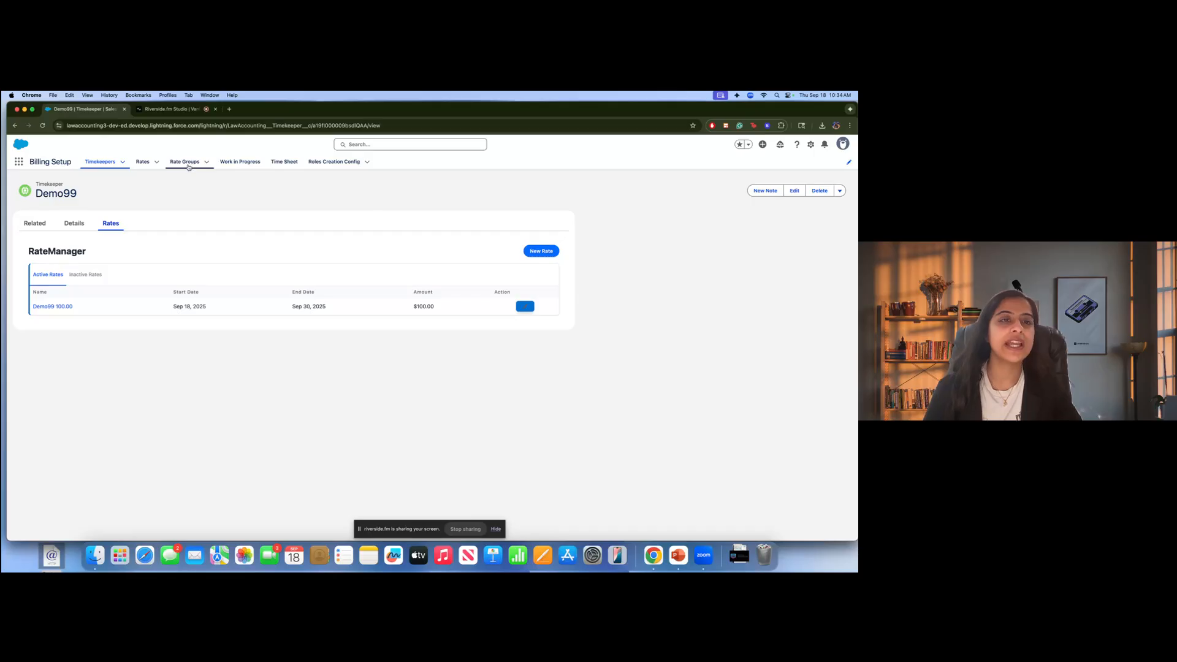
Start a new rate group and name it Divorce Law.
click(187, 164)
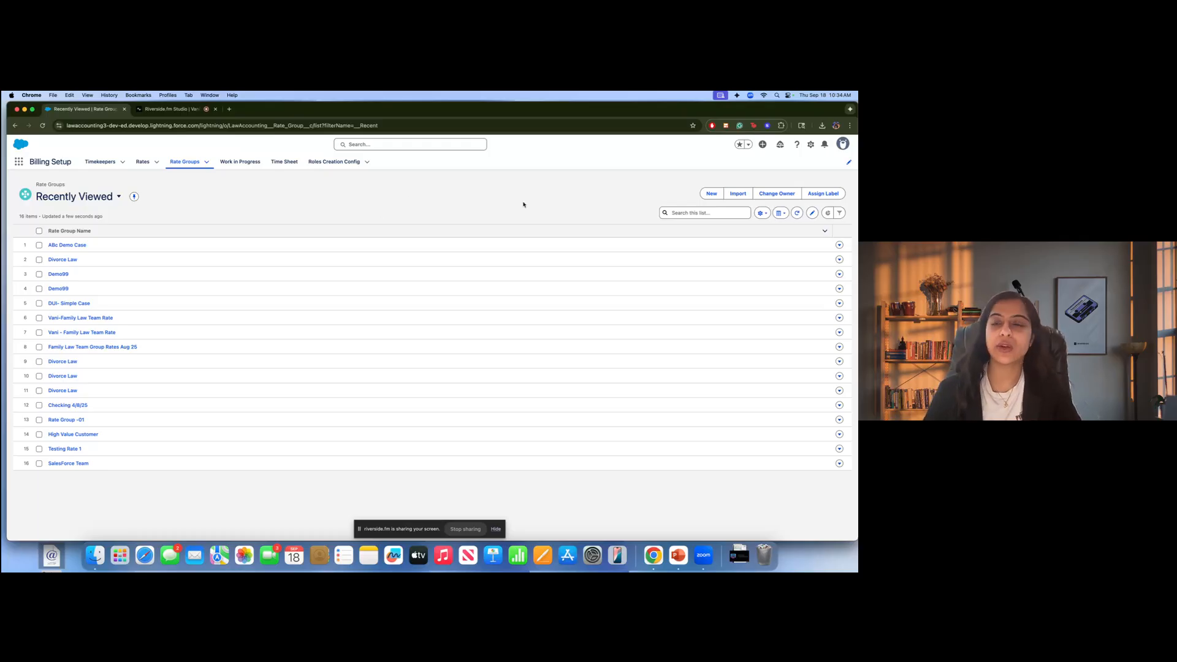
click(709, 194)
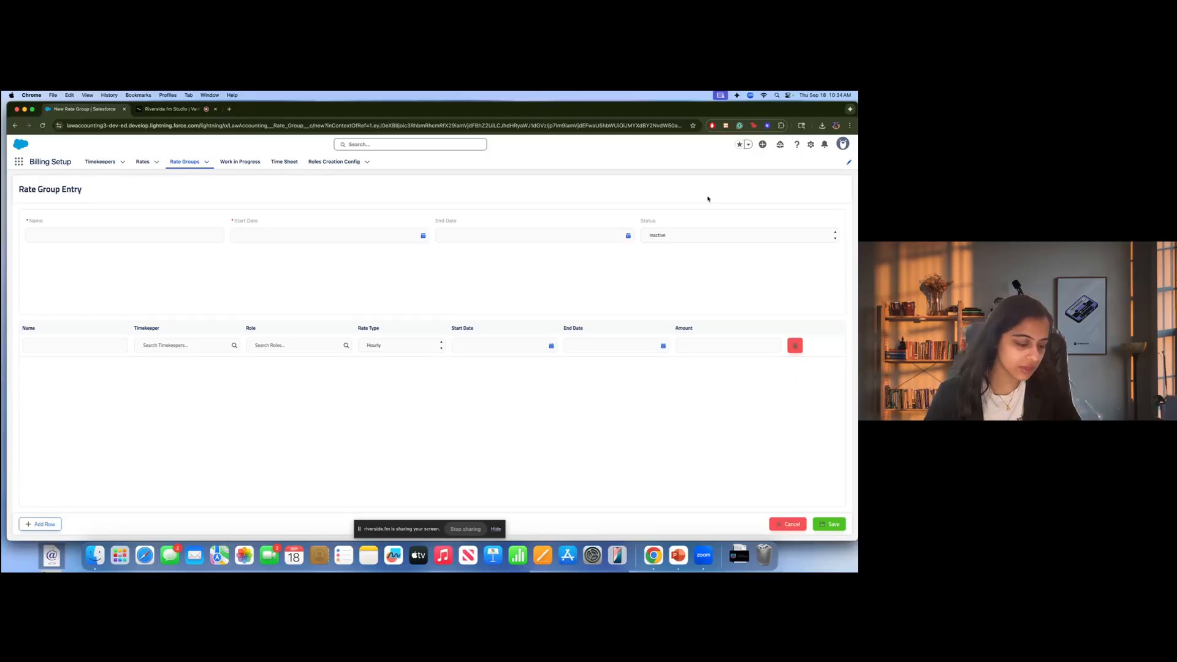
click(111, 236)
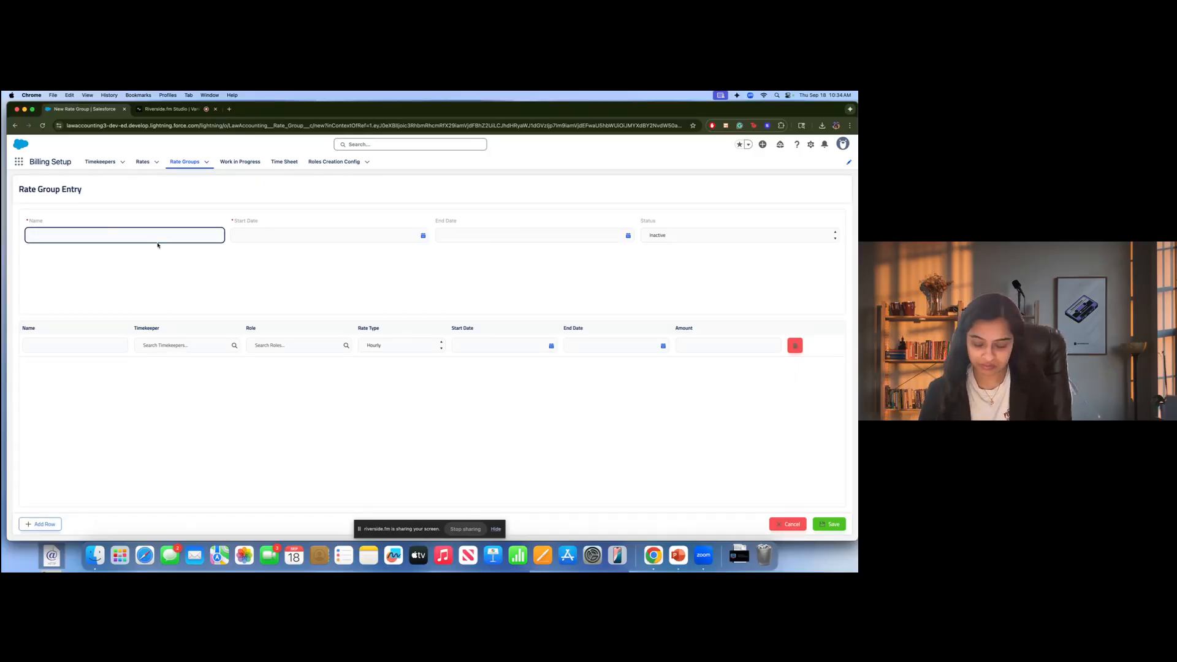
text(Divorce Law)
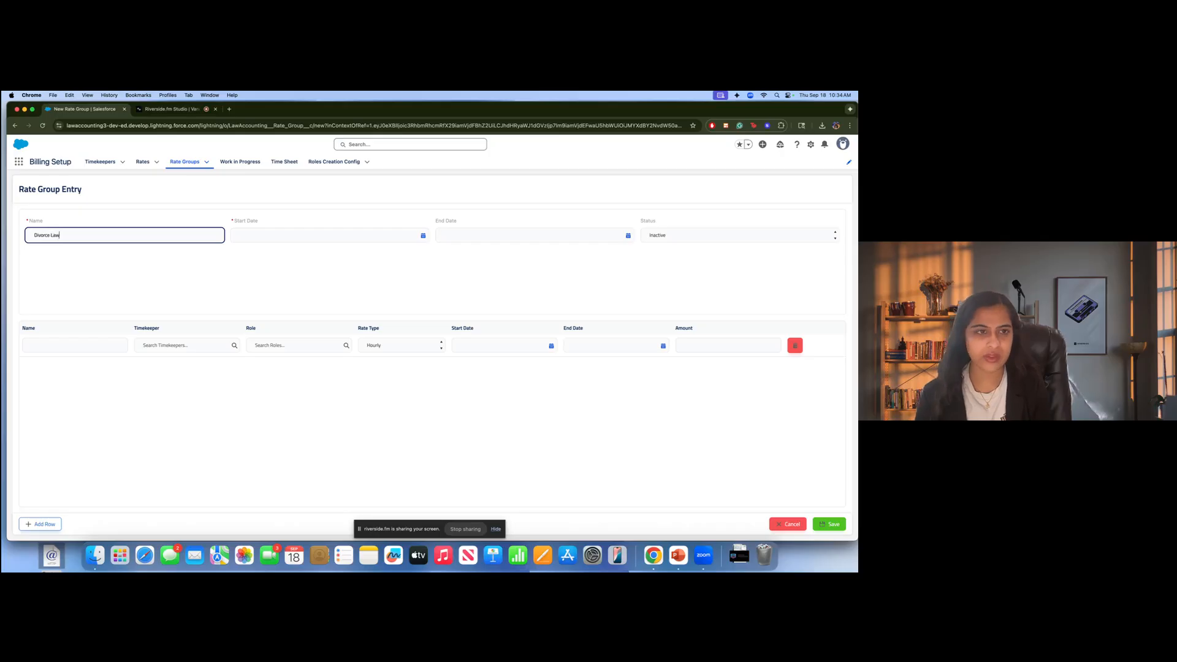
click(238, 276)
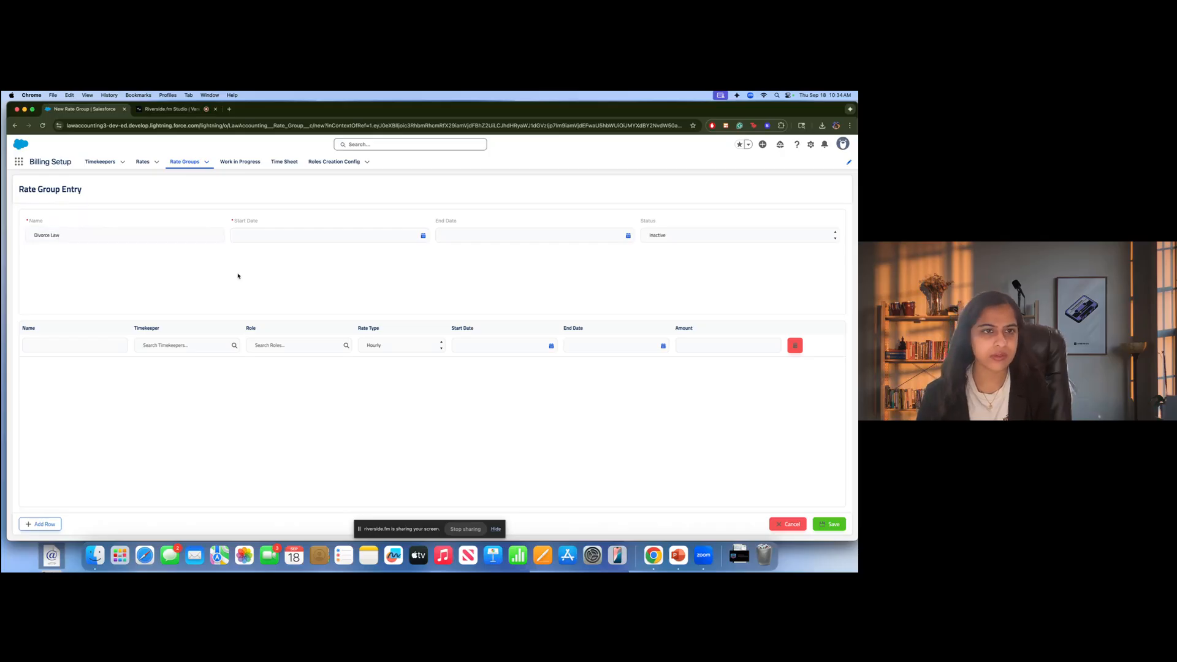
Set the rate group's start date to Sep 18, 2025, end date to Sep 30, 2025 and status to Active.
click(309, 233)
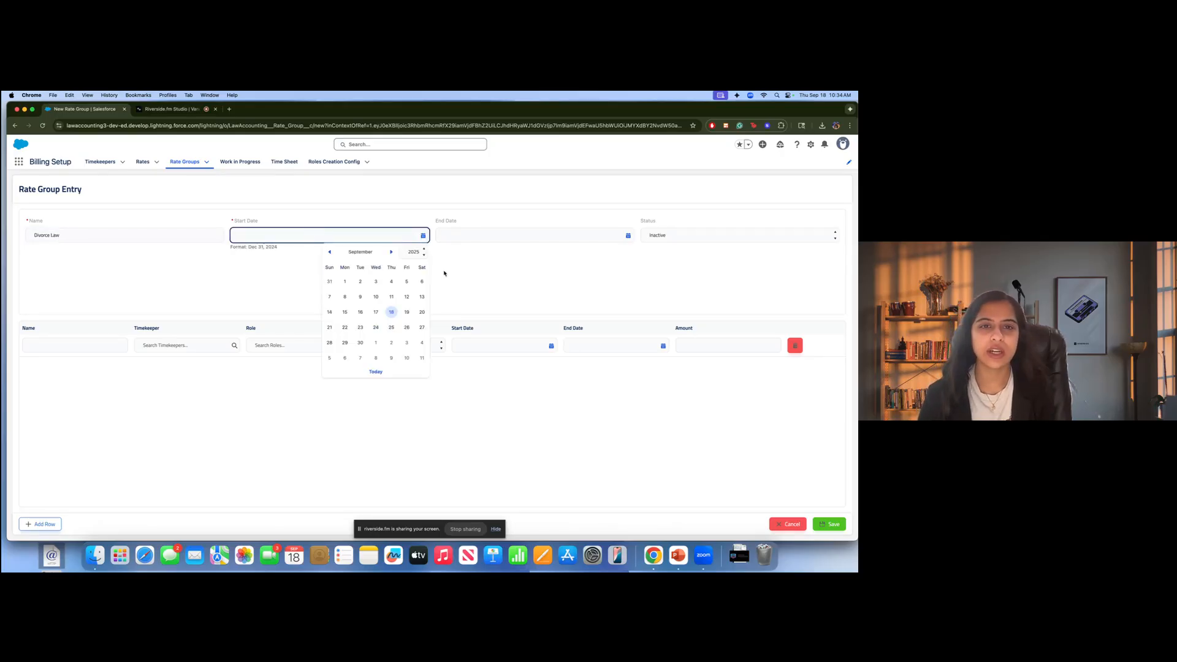
click(391, 312)
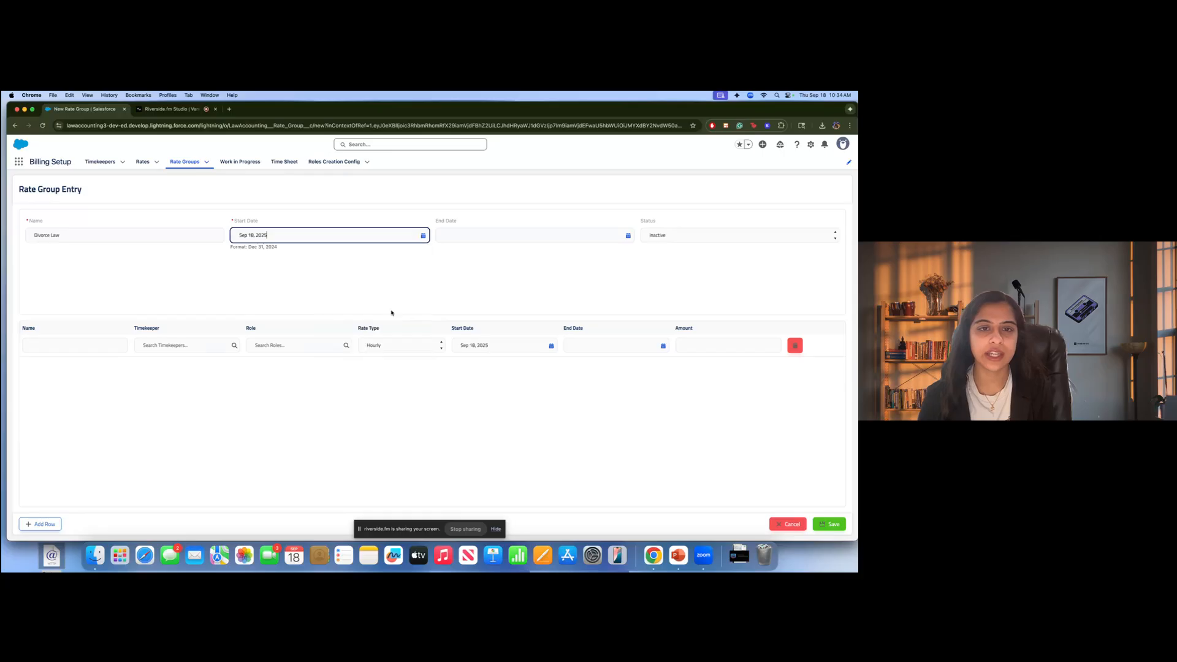
click(539, 236)
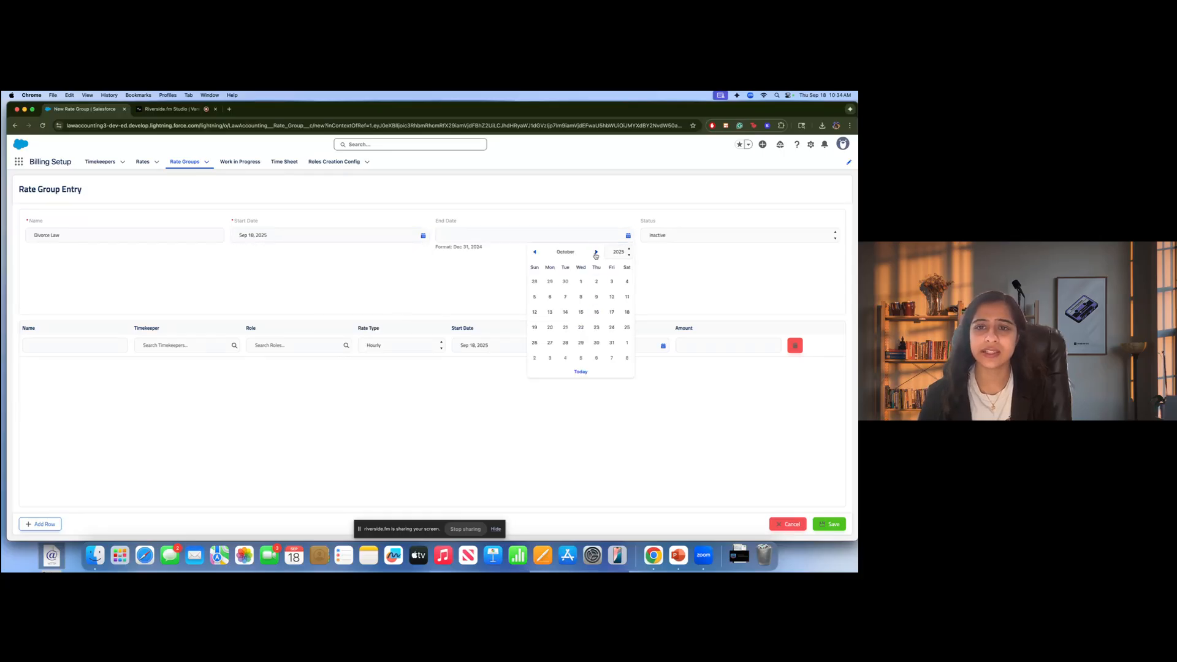
click(565, 342)
click(673, 238)
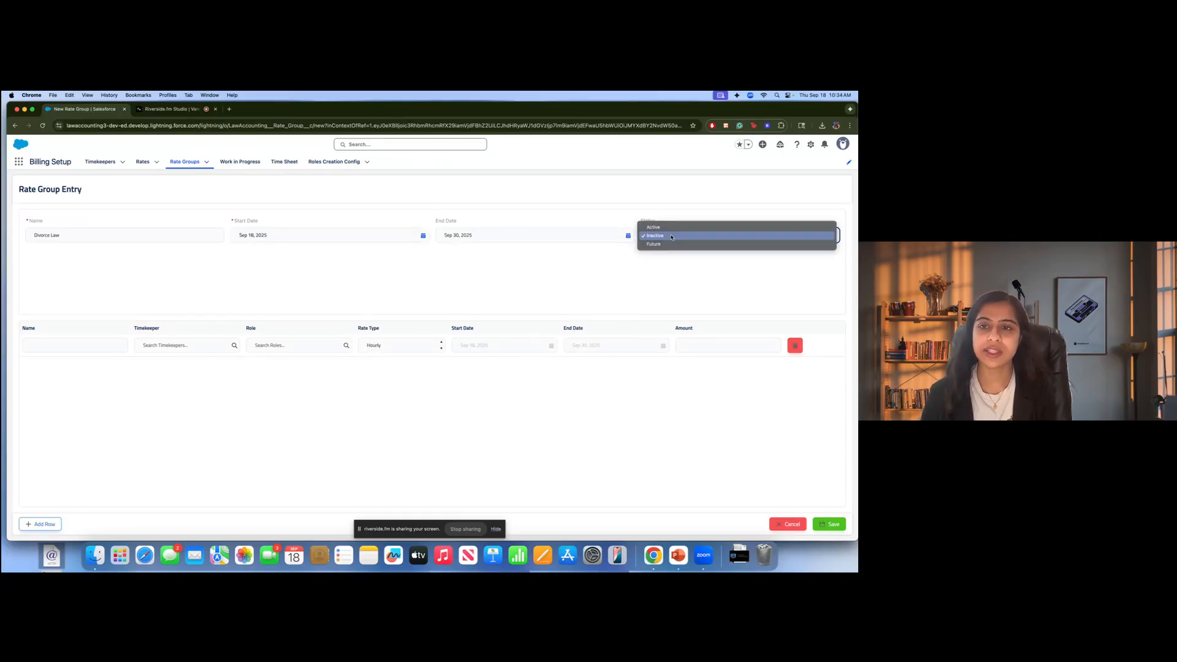
click(668, 230)
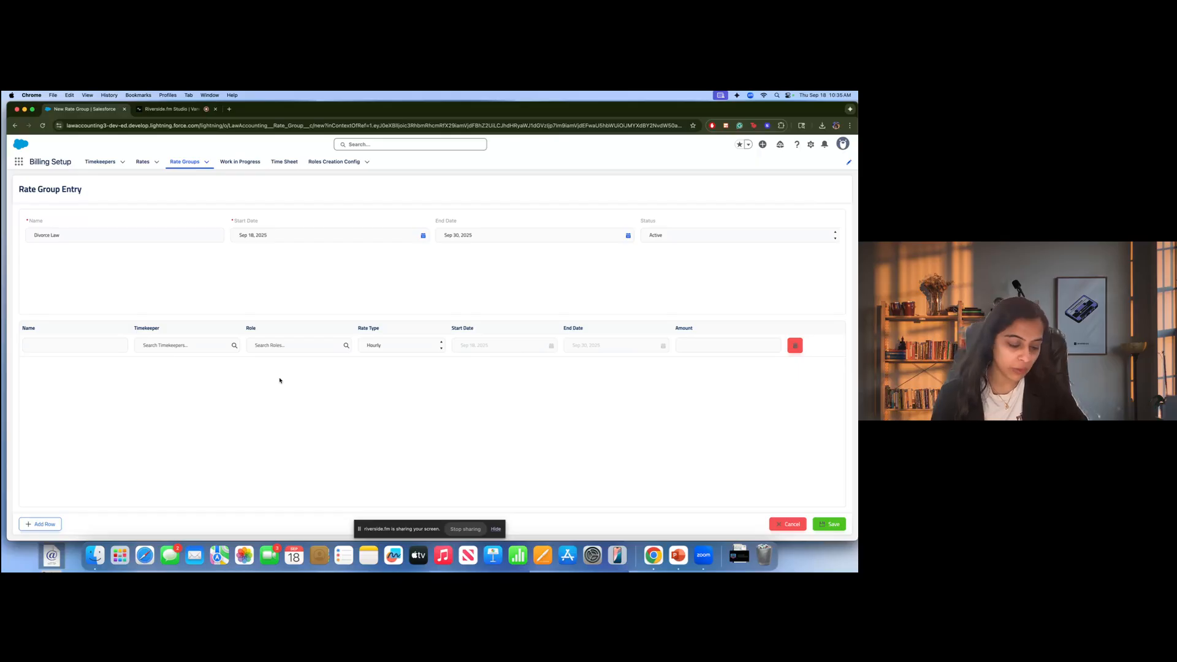
Add hourly rates of 500 for timekeeper Demo99 and 700 for role Principal Attorney, and save the rate group.
click(185, 380)
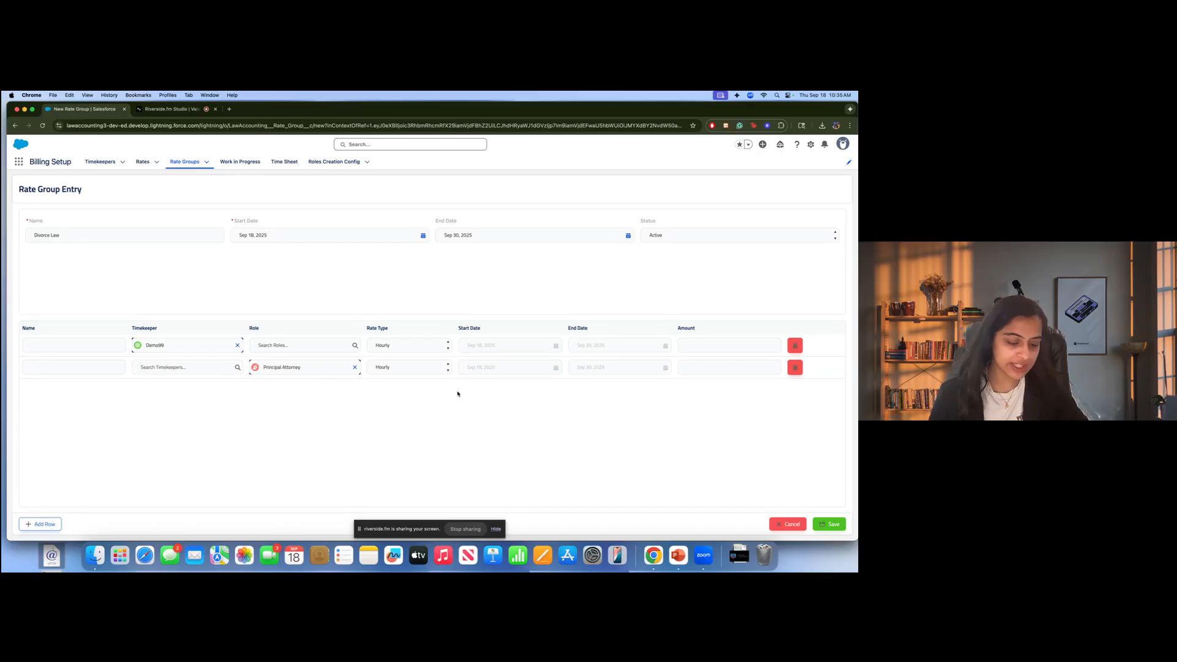
click(689, 346)
text(500)
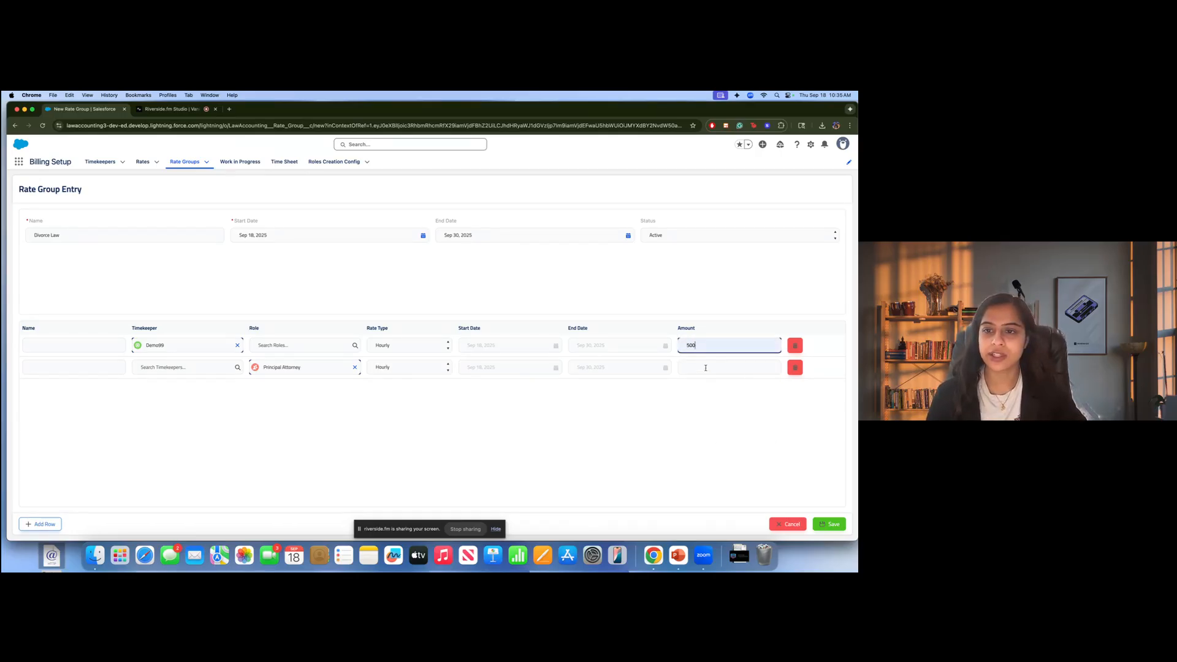
click(705, 368)
click(740, 429)
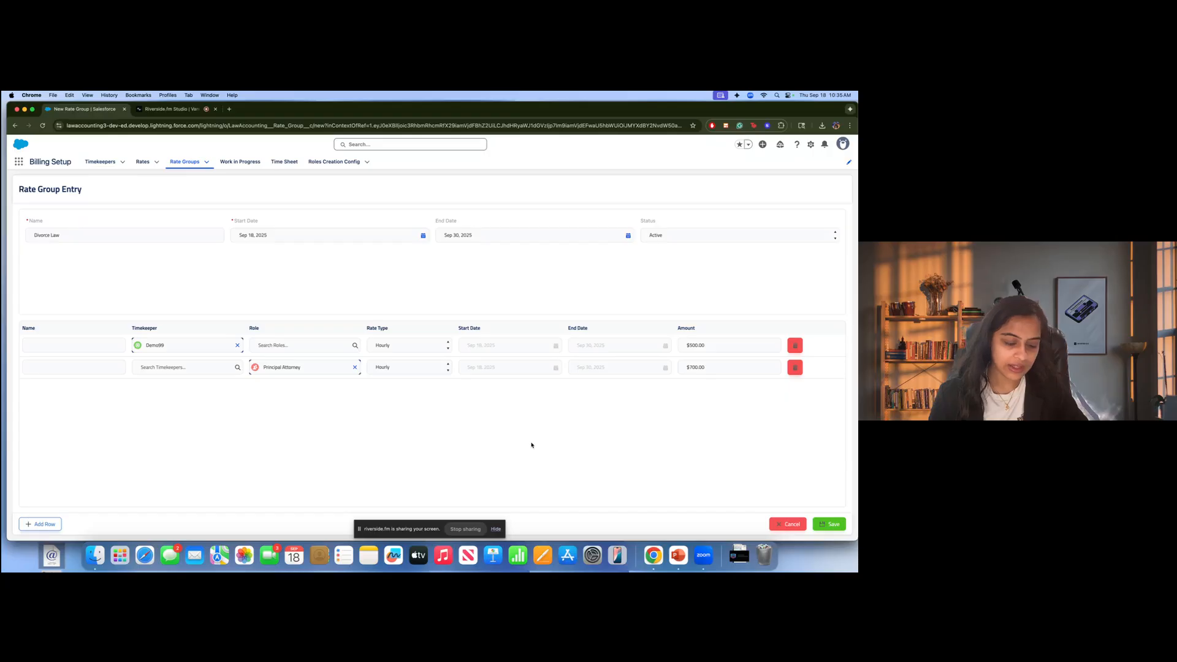
click(831, 524)
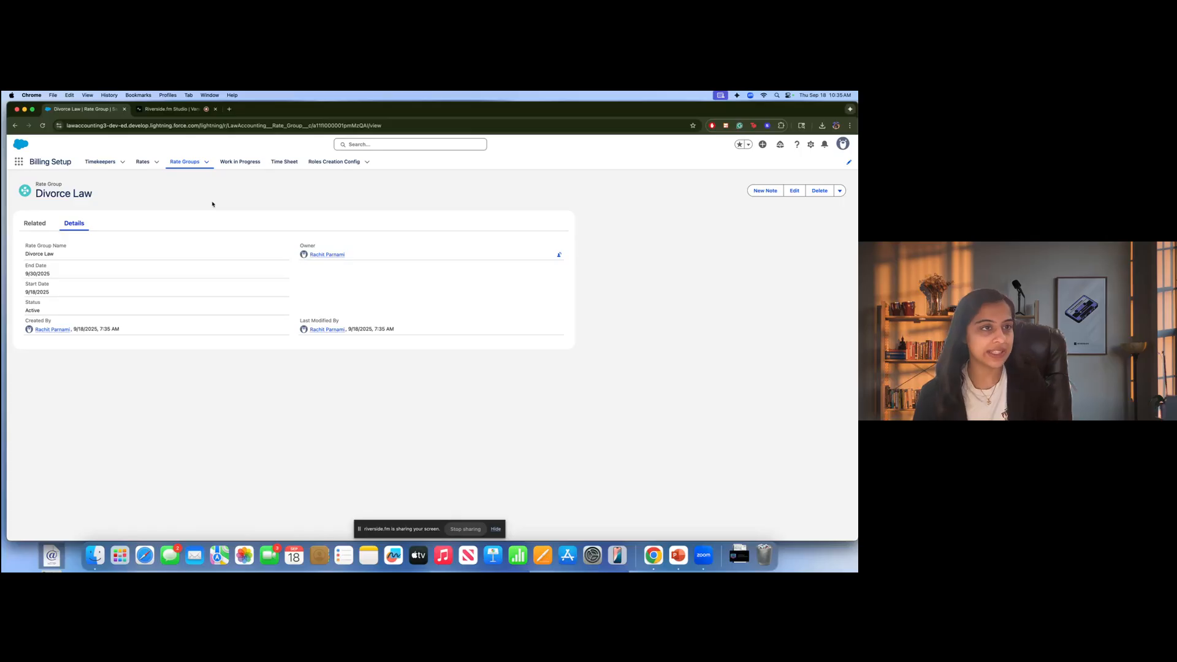
Search the available apps for "case" and switch to CaseQube.
click(18, 163)
text(case)
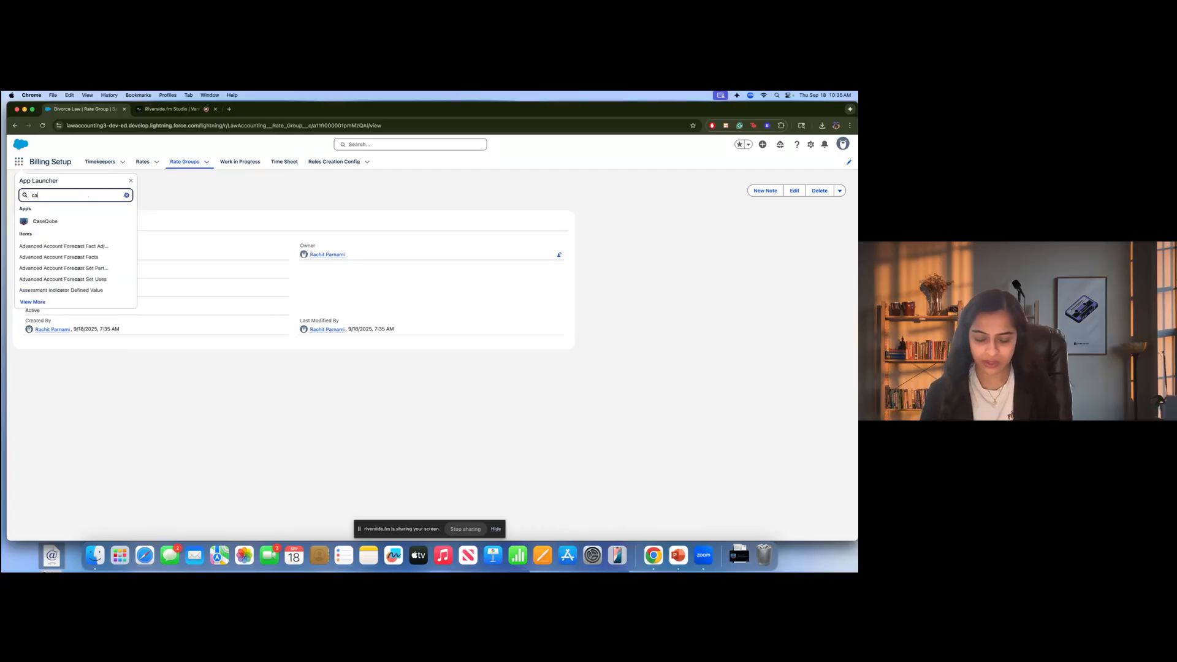
click(86, 223)
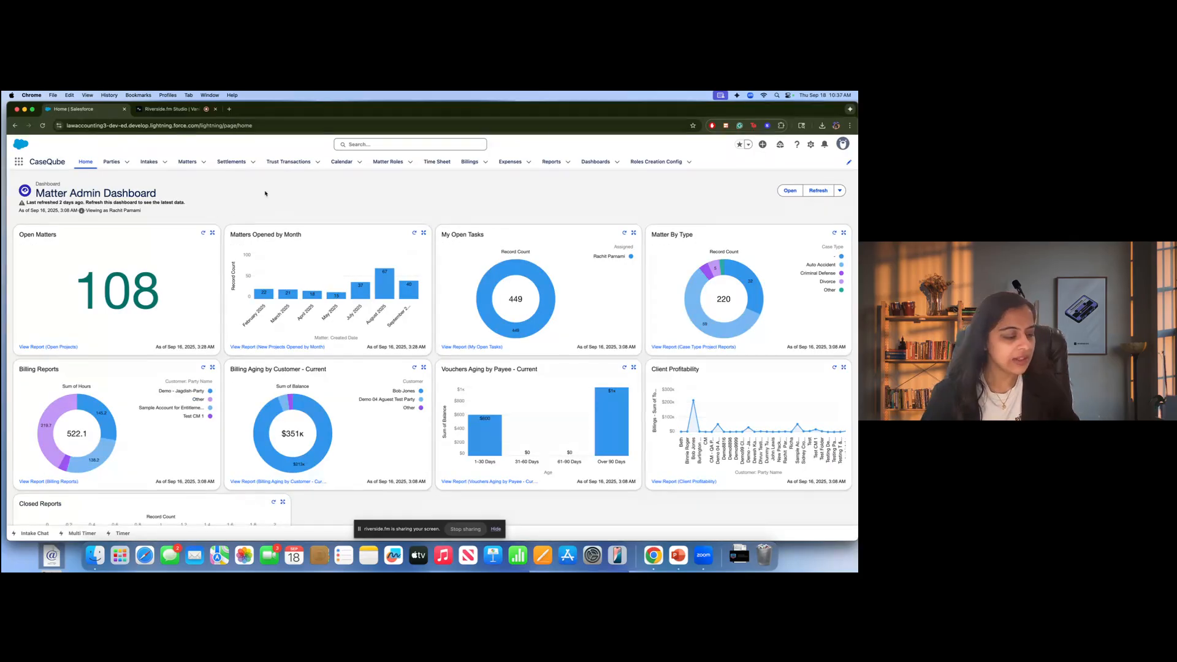
Open the client's Domestic Violence matter and go to the rates in its billing settings.
click(191, 168)
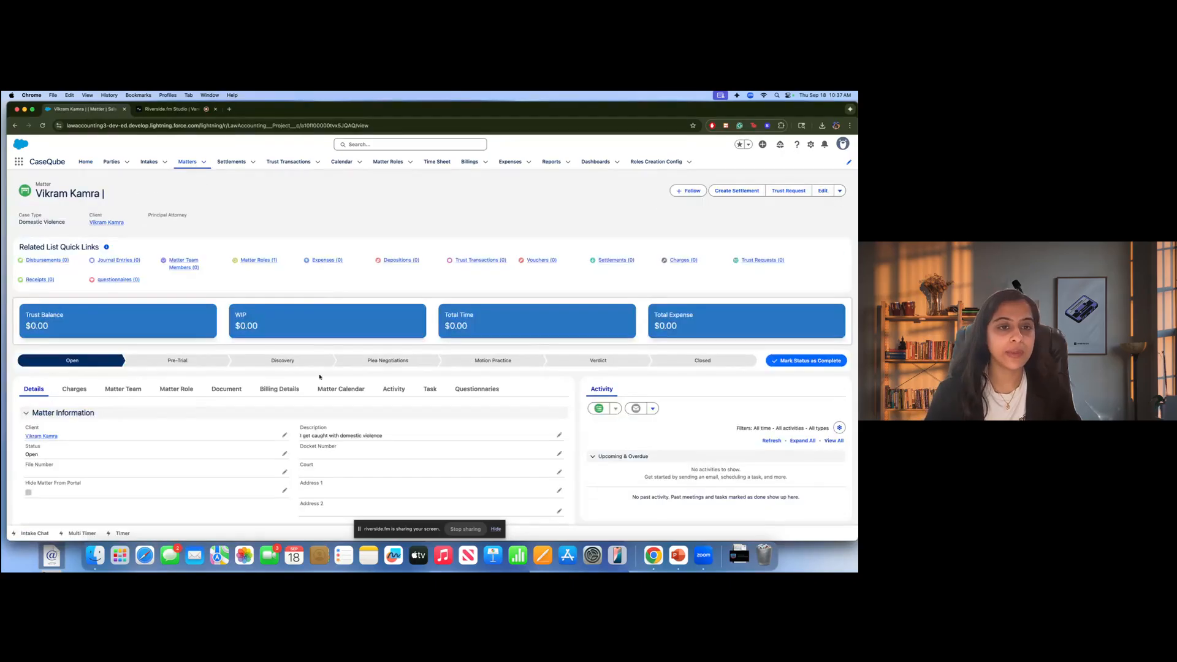
click(272, 396)
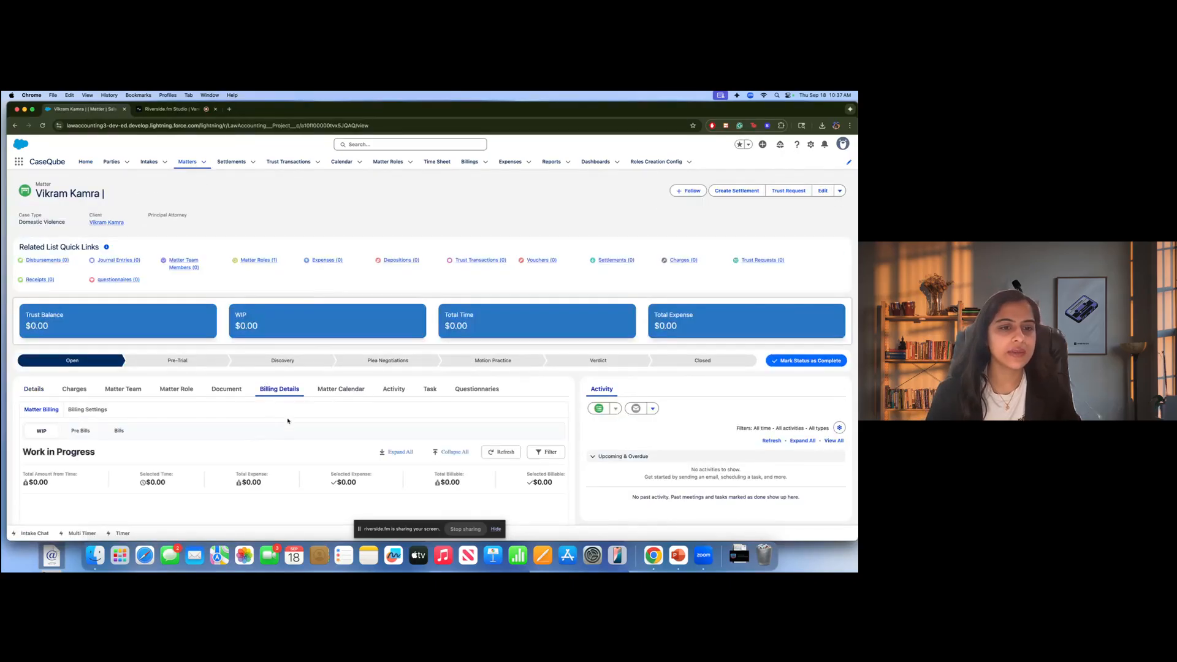
scroll(287, 421, down, 2)
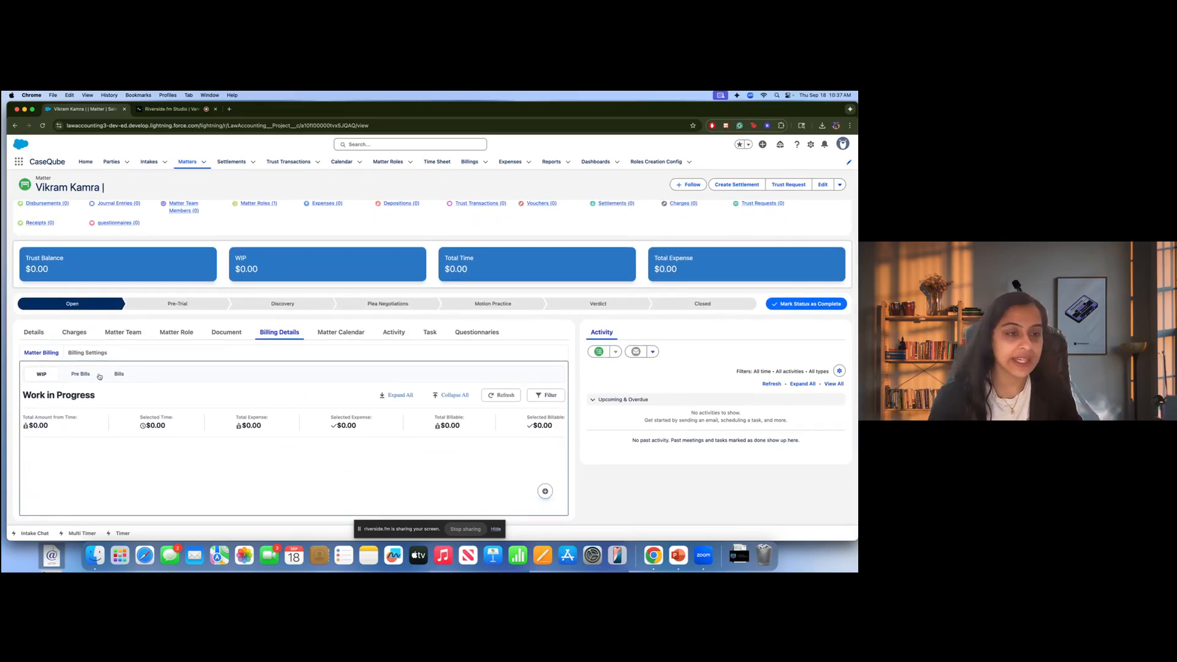
click(87, 353)
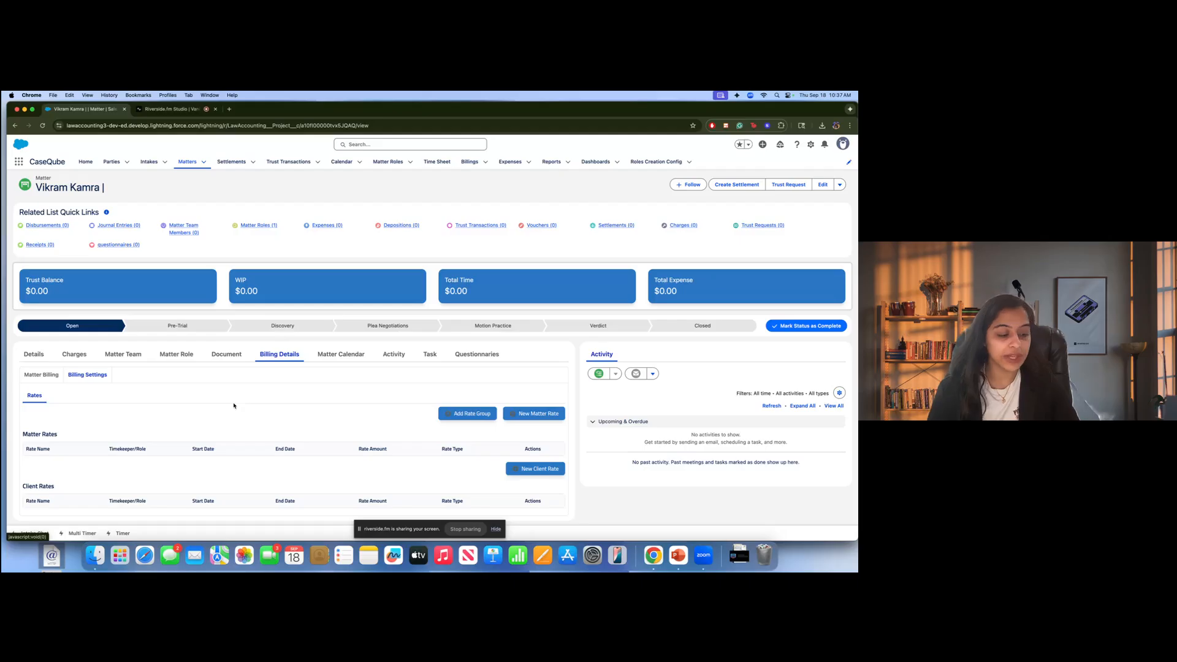
click(277, 408)
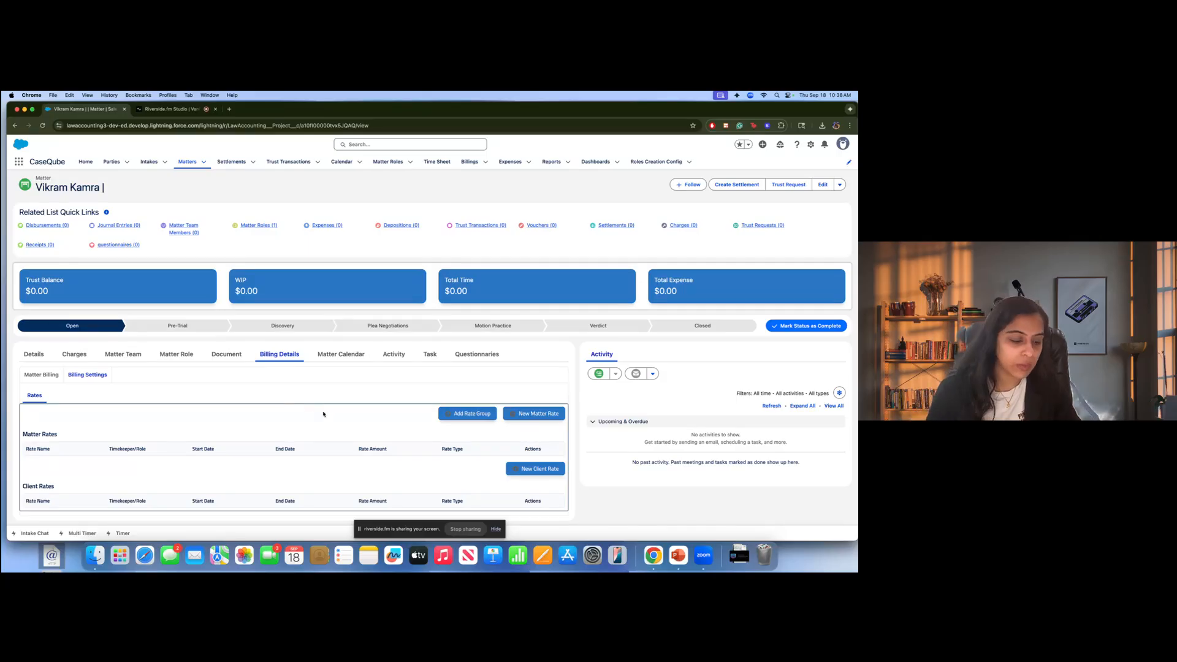
Add the first-listed Divorce Law rate group's rates to the matter.
click(481, 414)
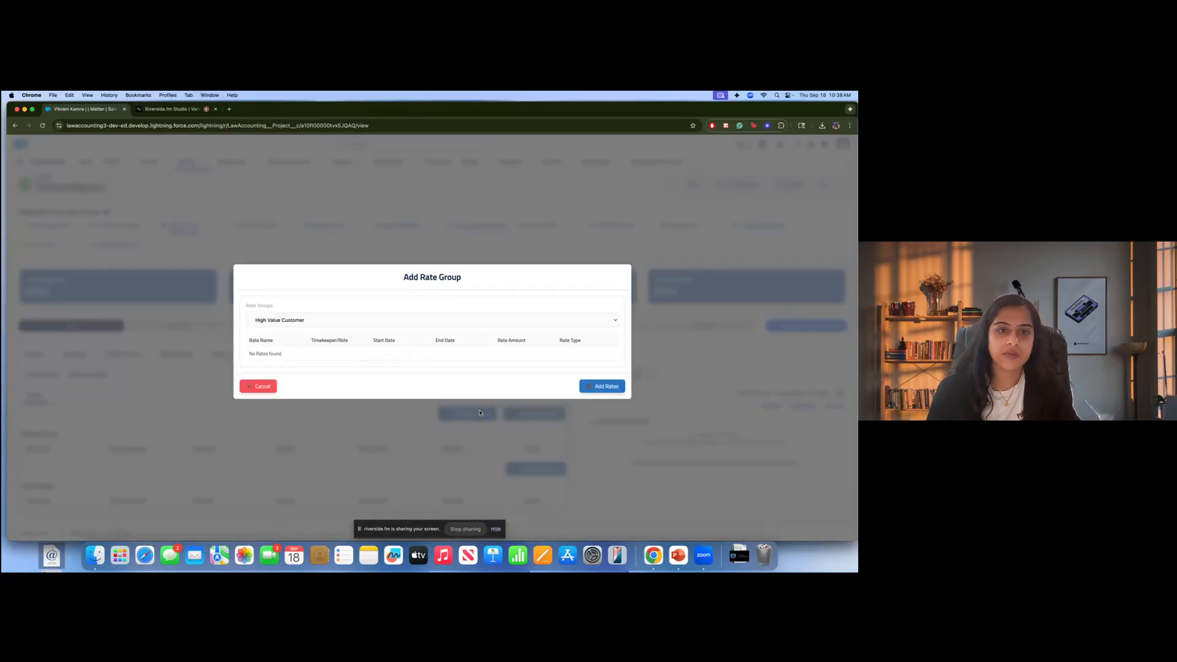
click(412, 323)
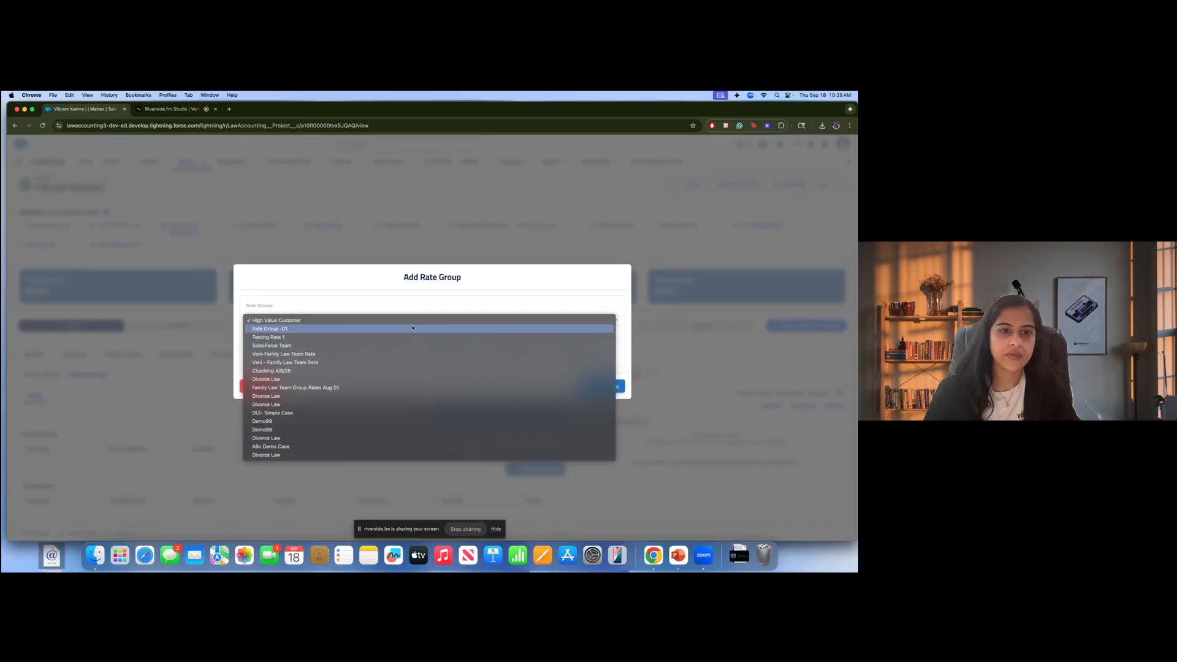
click(379, 379)
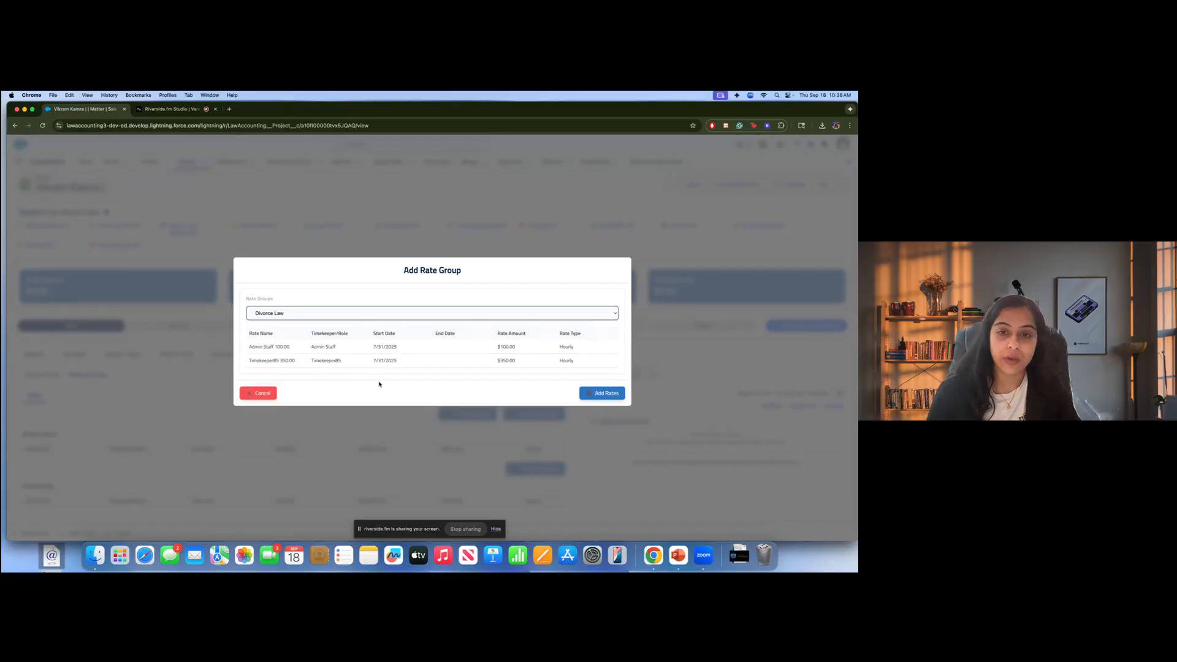
click(607, 398)
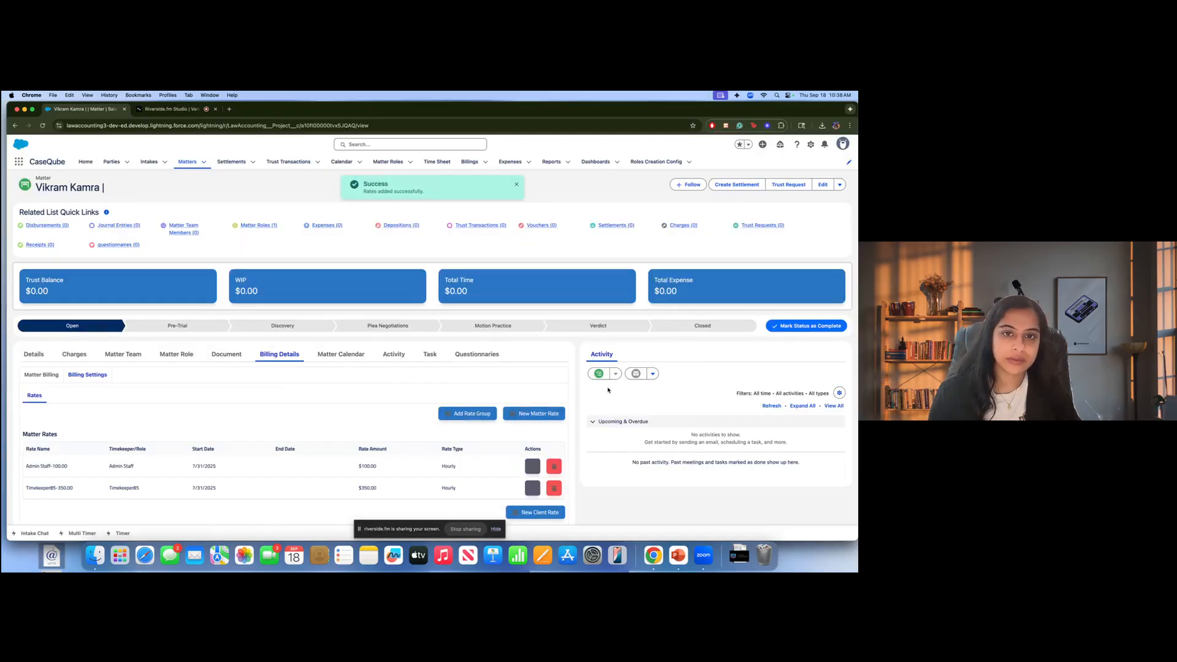
Start a new matter rate for timekeeper Demo99 with a rate amount of 765, keeping the Hourly type.
scroll(576, 410, down, 2)
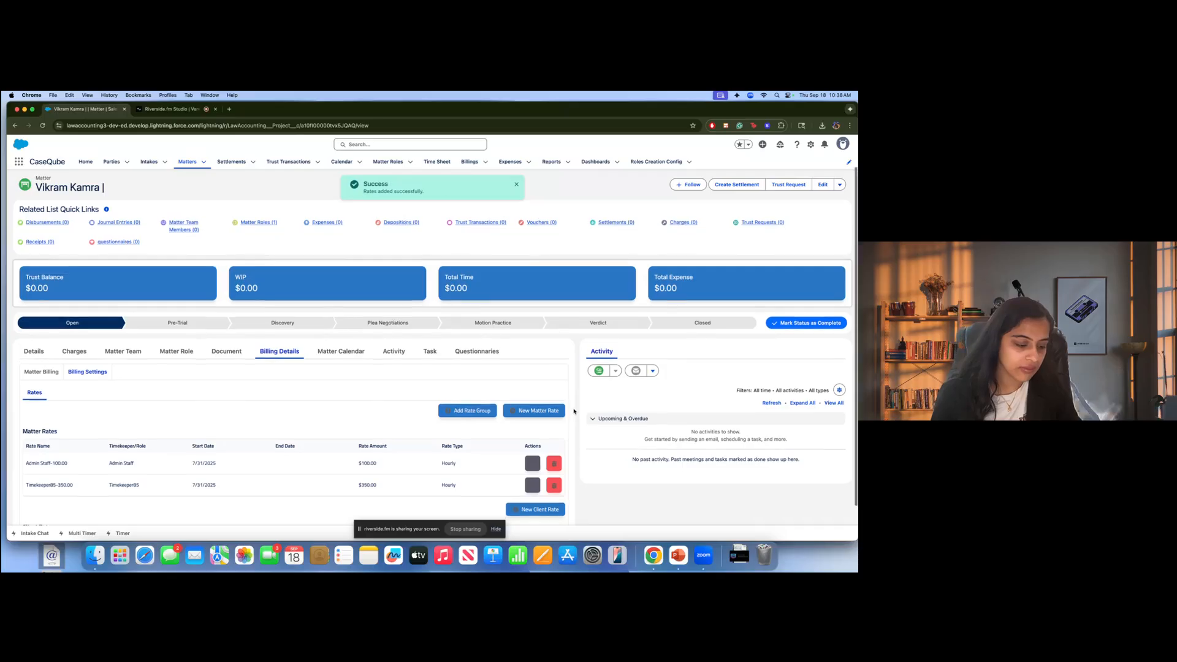
scroll(574, 410, down, 1)
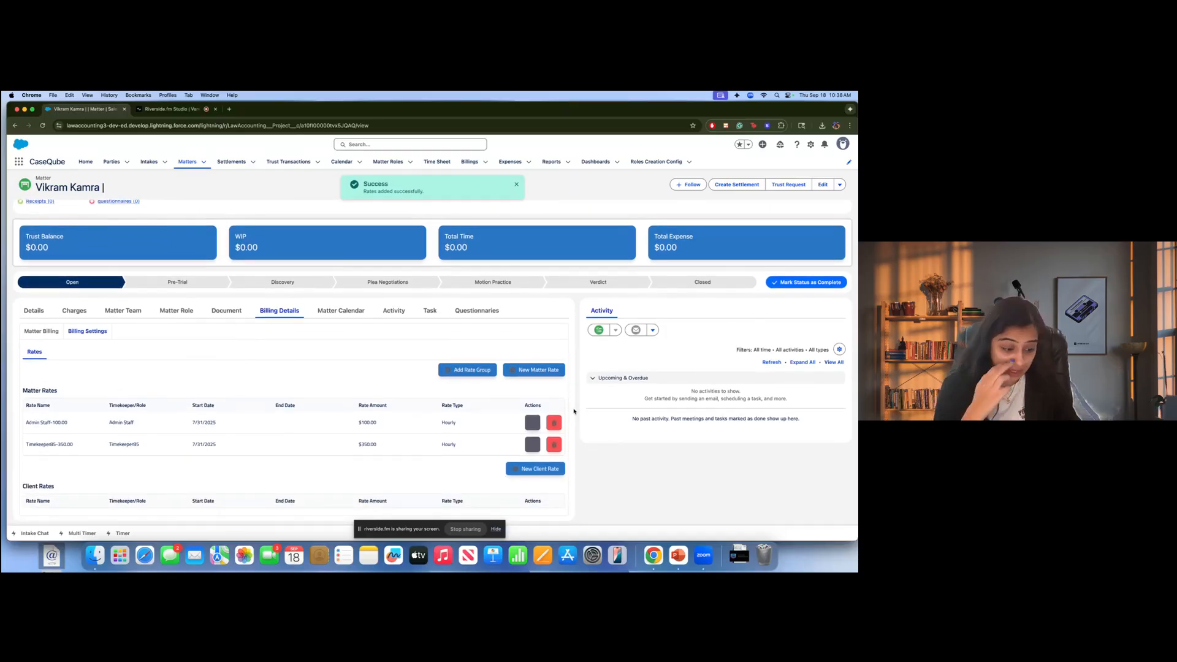
click(539, 373)
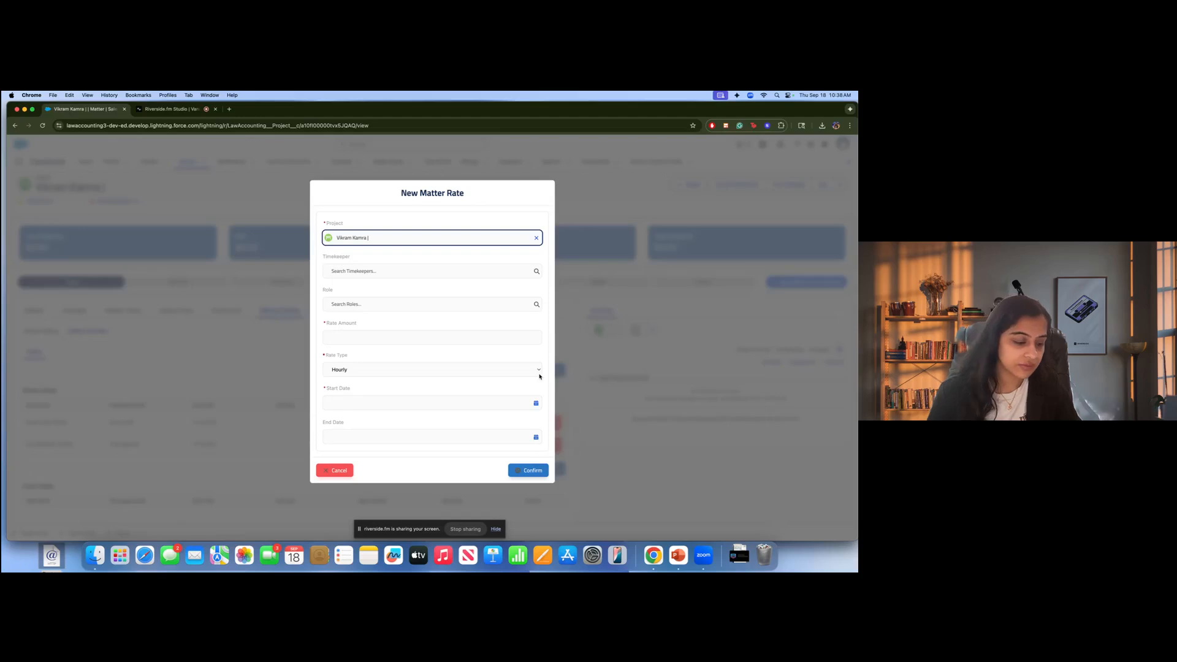
click(386, 274)
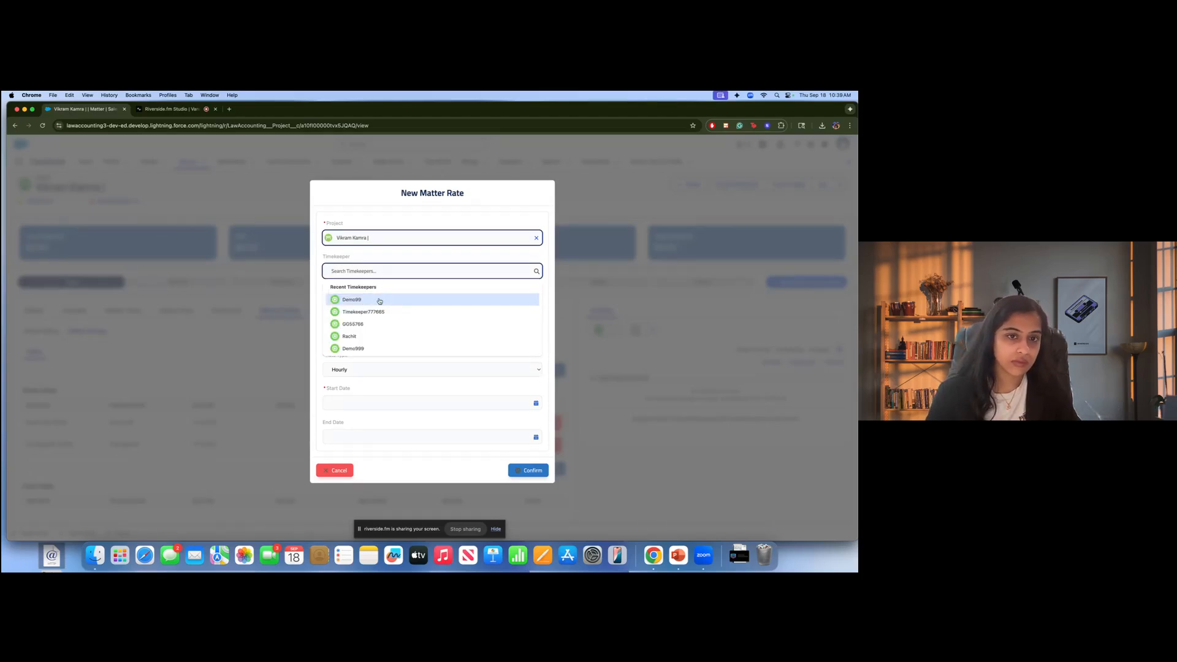
click(380, 300)
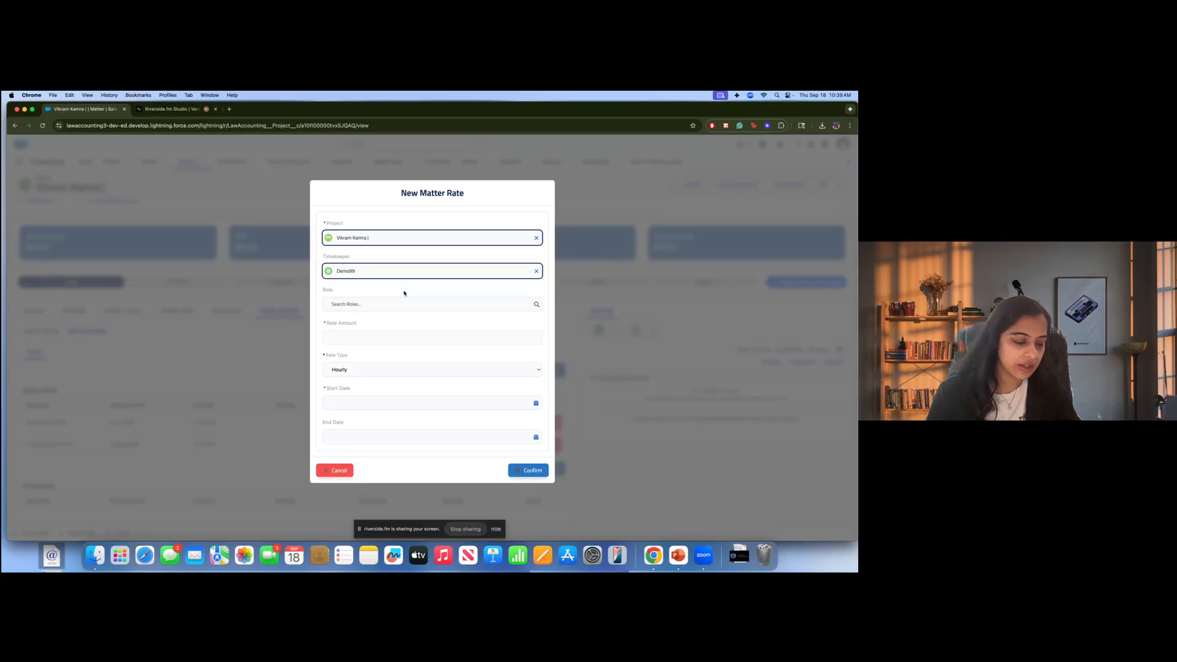
click(372, 336)
text(765)
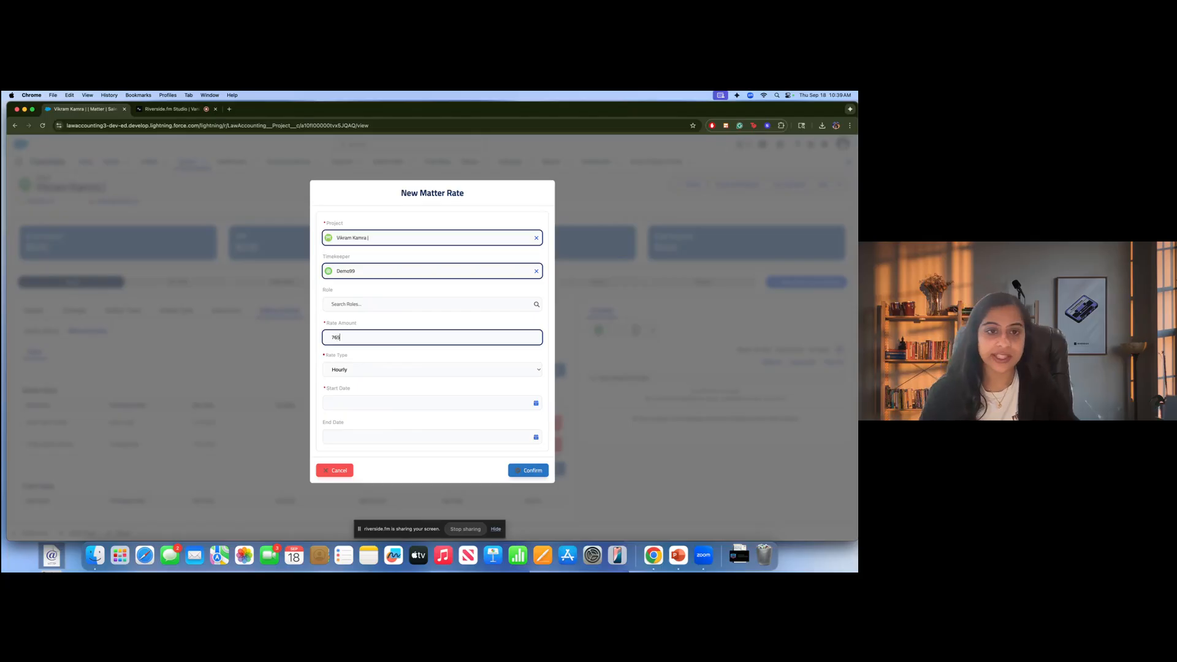
click(400, 351)
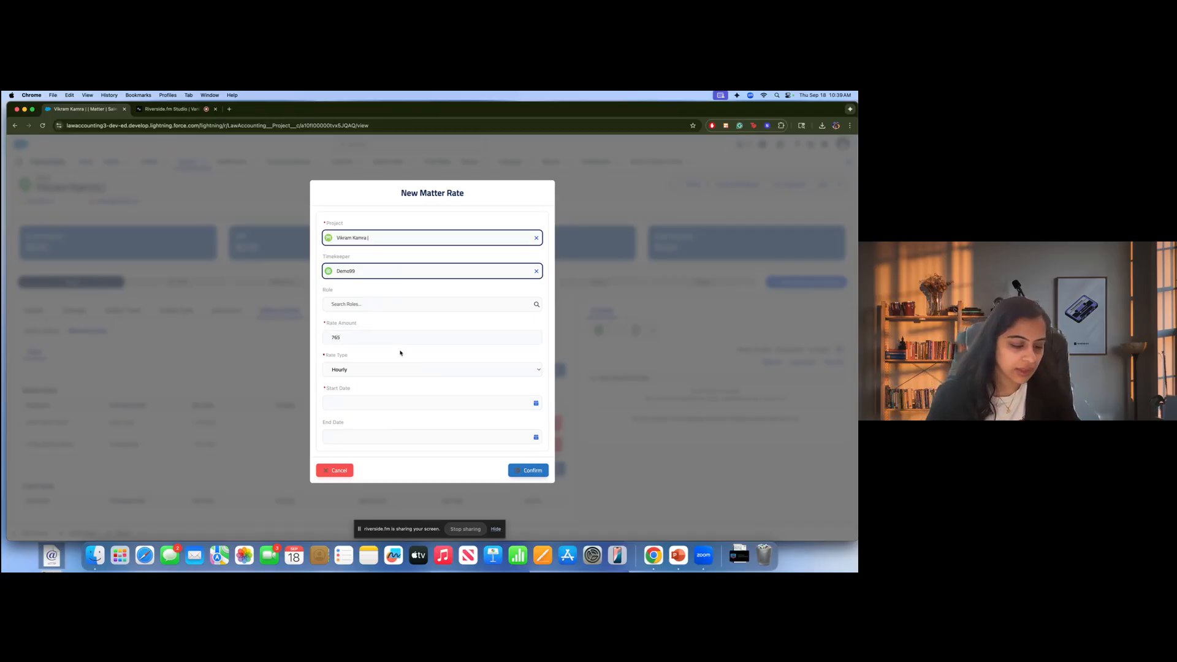
Set the matter rate's start date to 9/18/2025, leave its end date empty and confirm the rate.
click(390, 398)
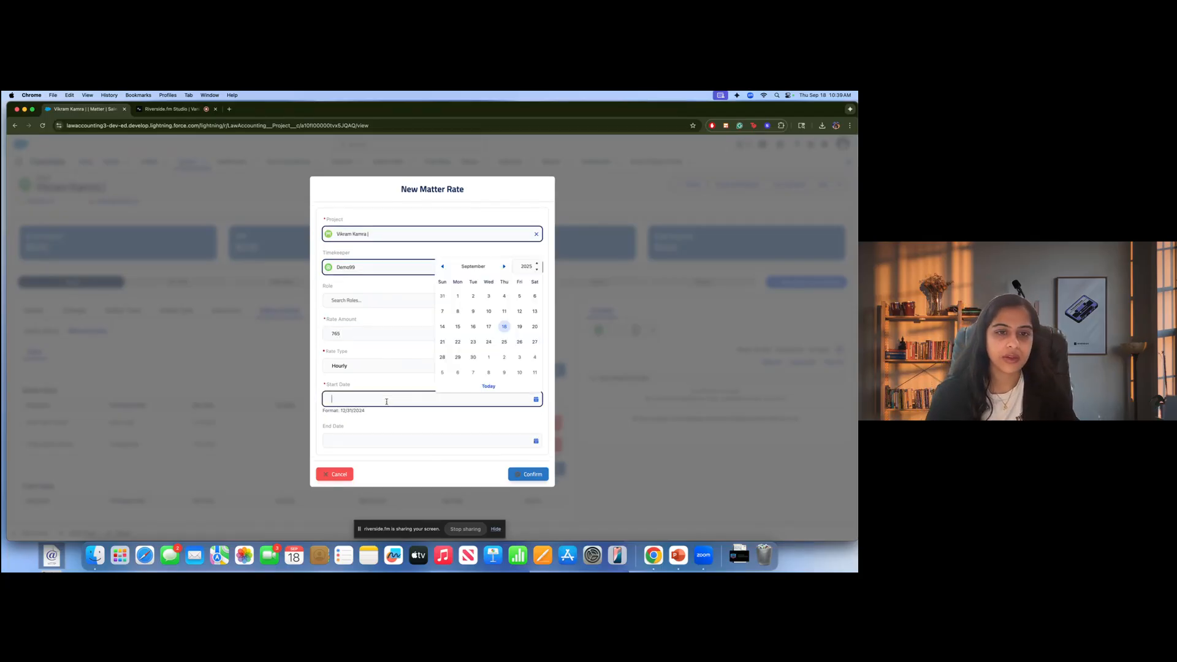
click(505, 327)
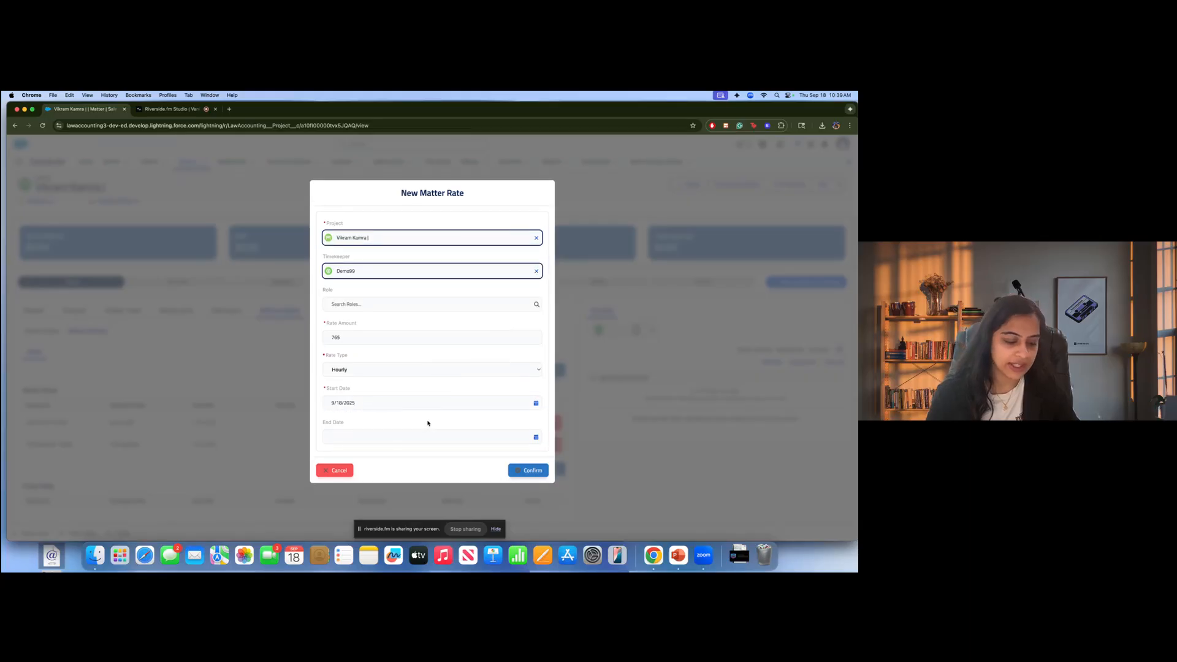
click(528, 471)
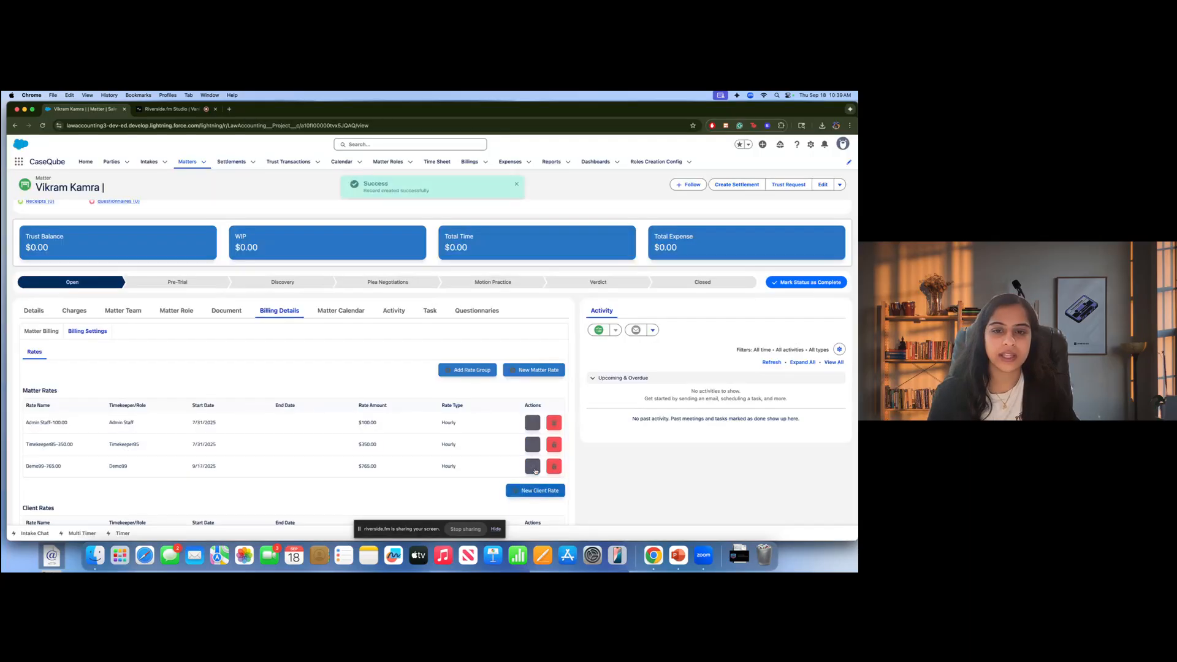
scroll(622, 470, down, 1)
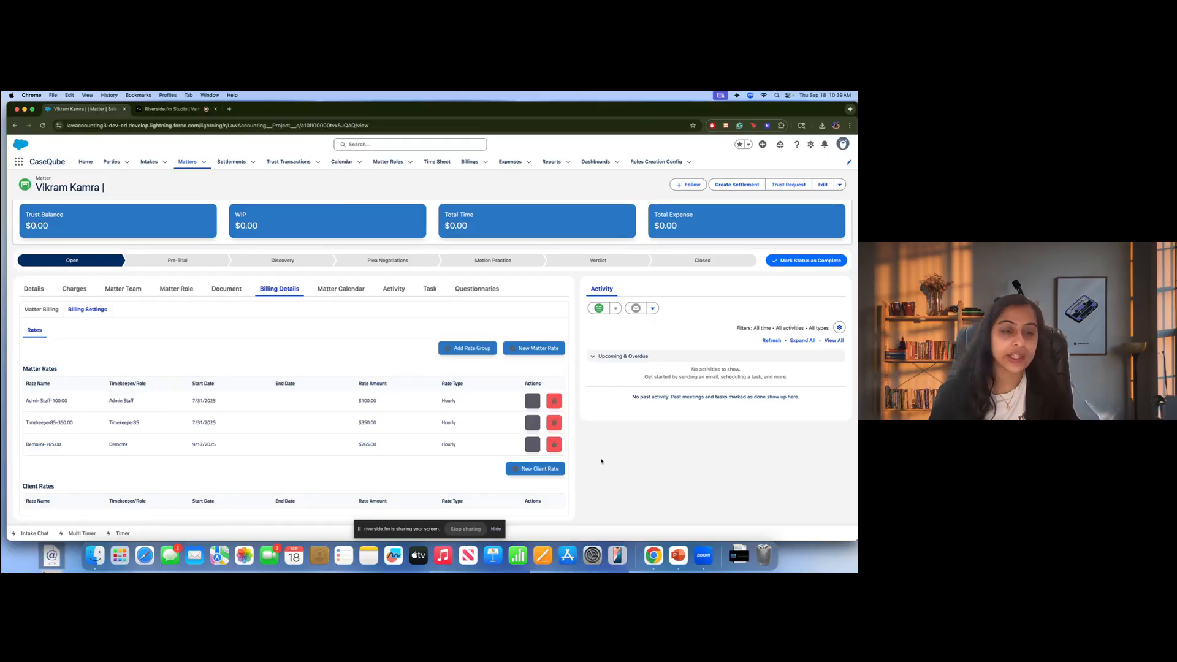
Start a new time entry from the matter's work in progress and describe it as "-theis is a manual entry".
click(45, 310)
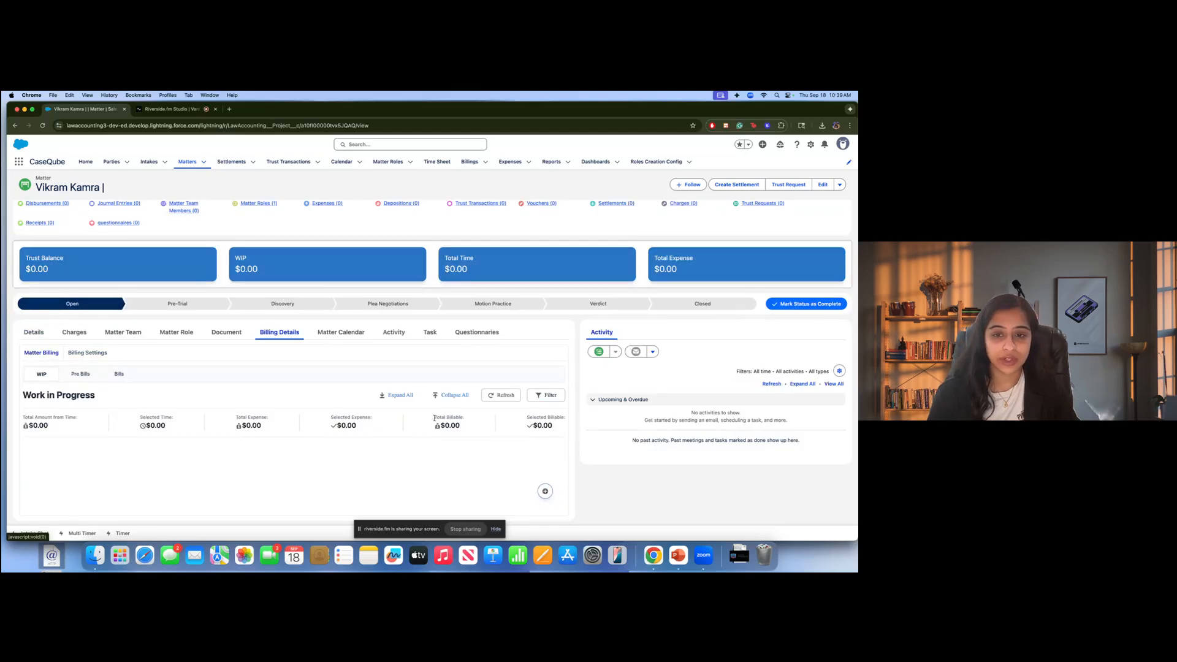
click(546, 491)
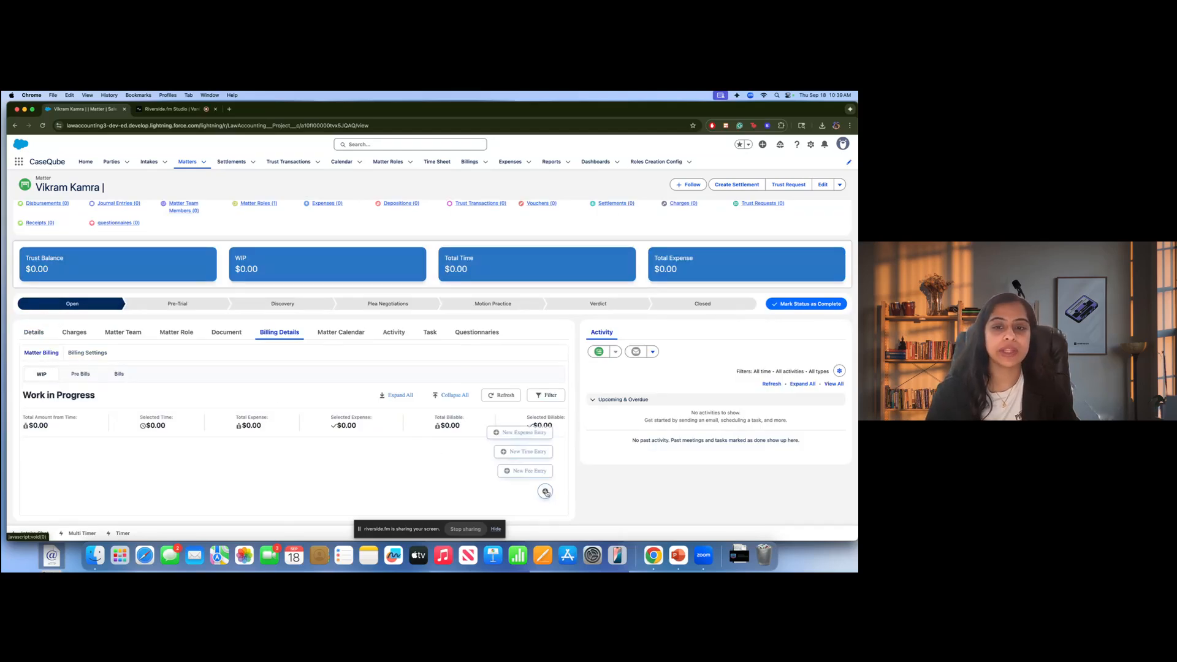
click(537, 455)
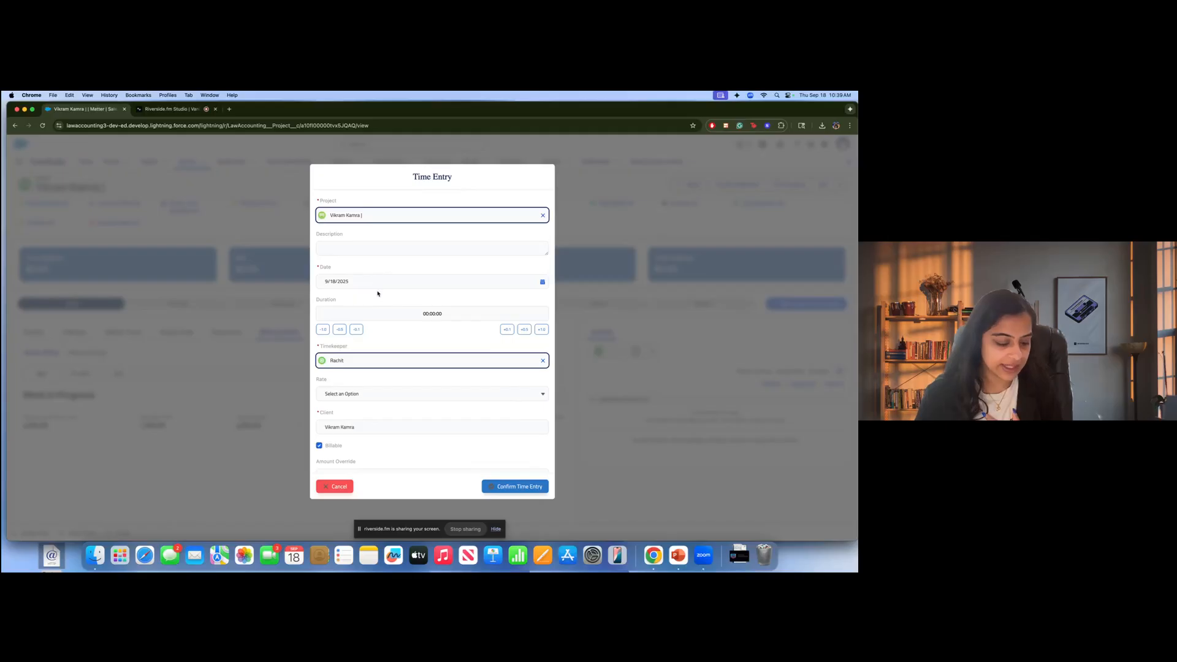
click(348, 244)
text(-the)
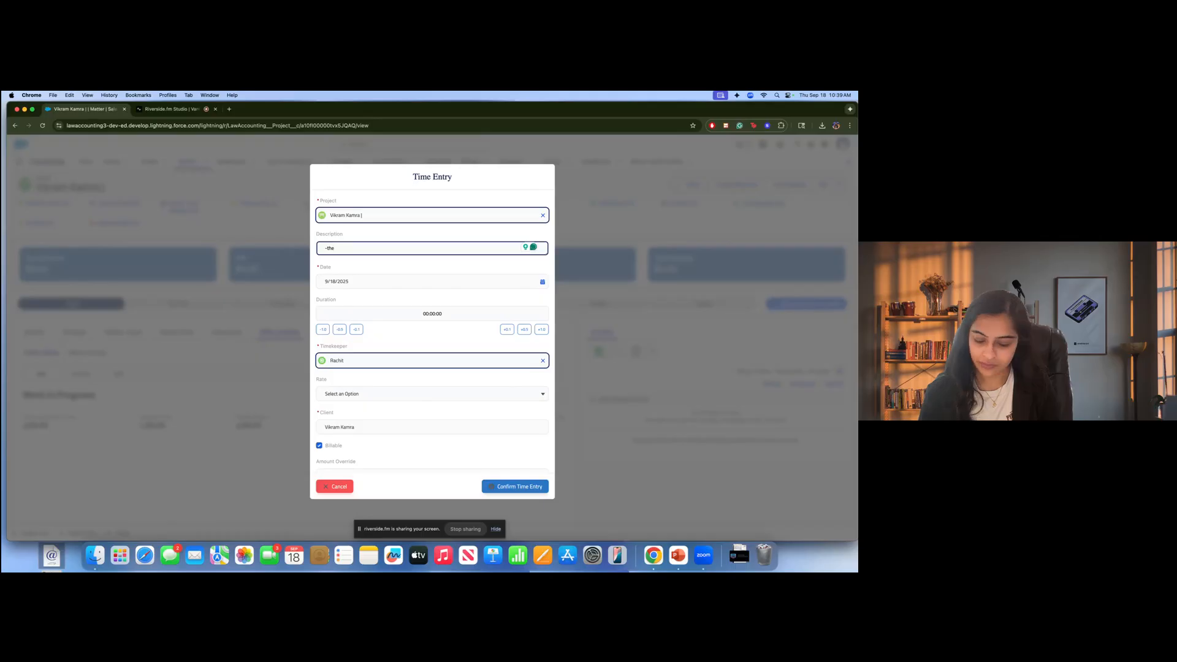
text(is is a manual e)
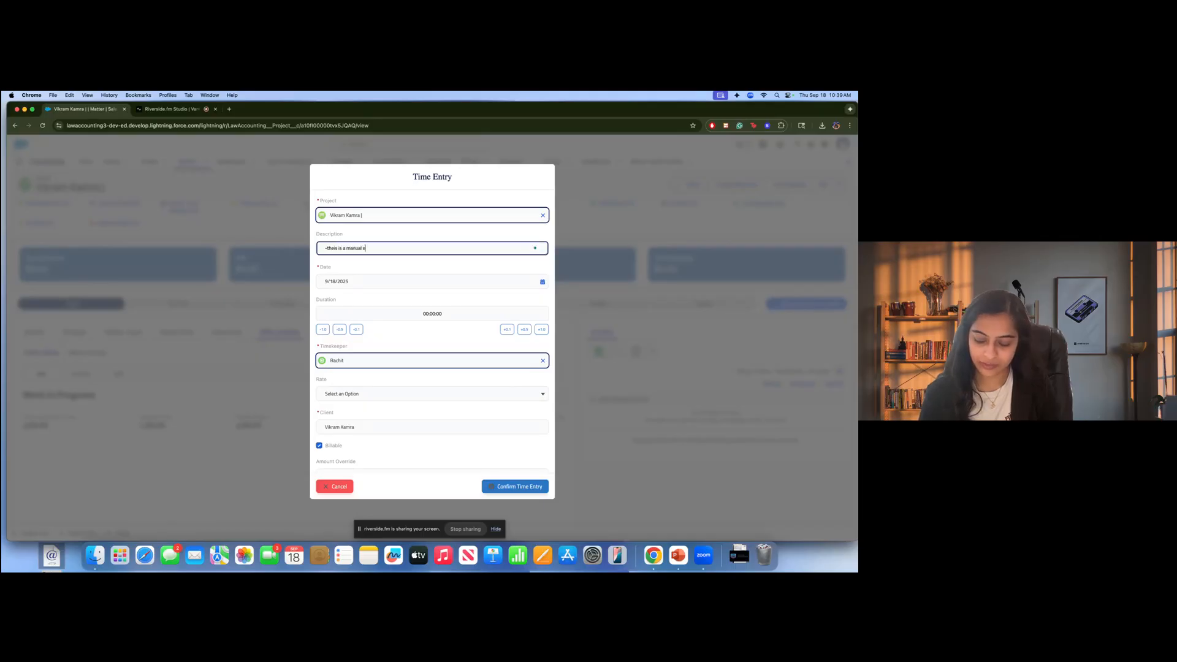
text(ntry)
click(363, 269)
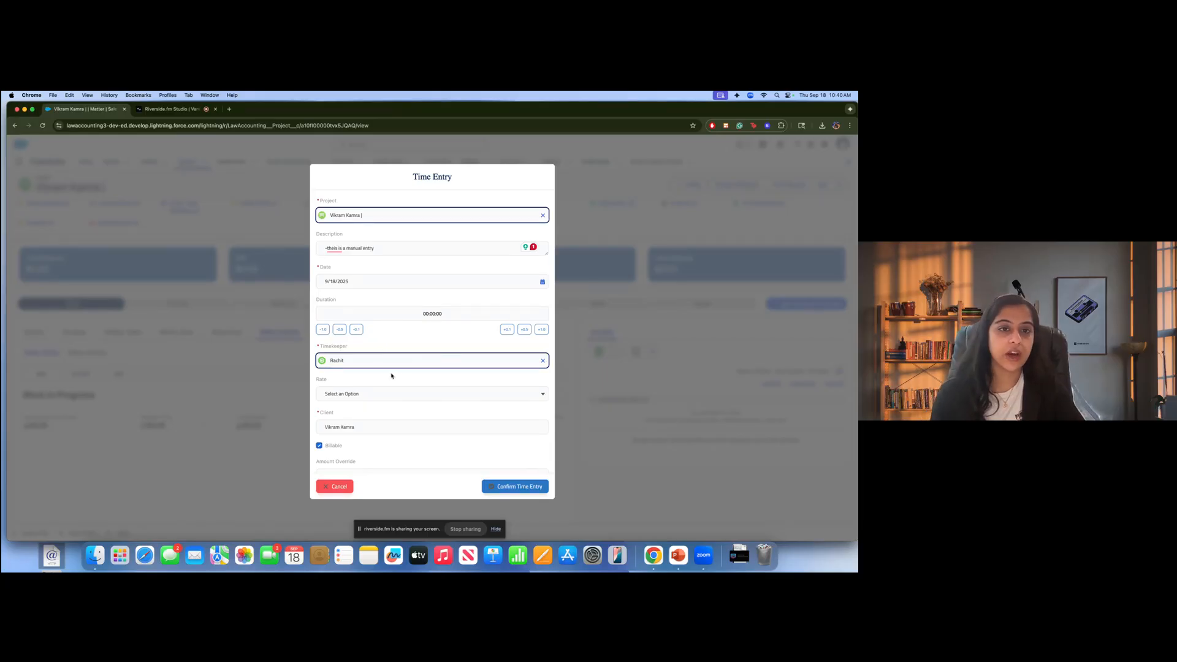
Set the manual time entry's duration to 02:00:00, choose the timekeeper's 510.00 TimeKeeper_Rate and confirm the entry.
click(539, 332)
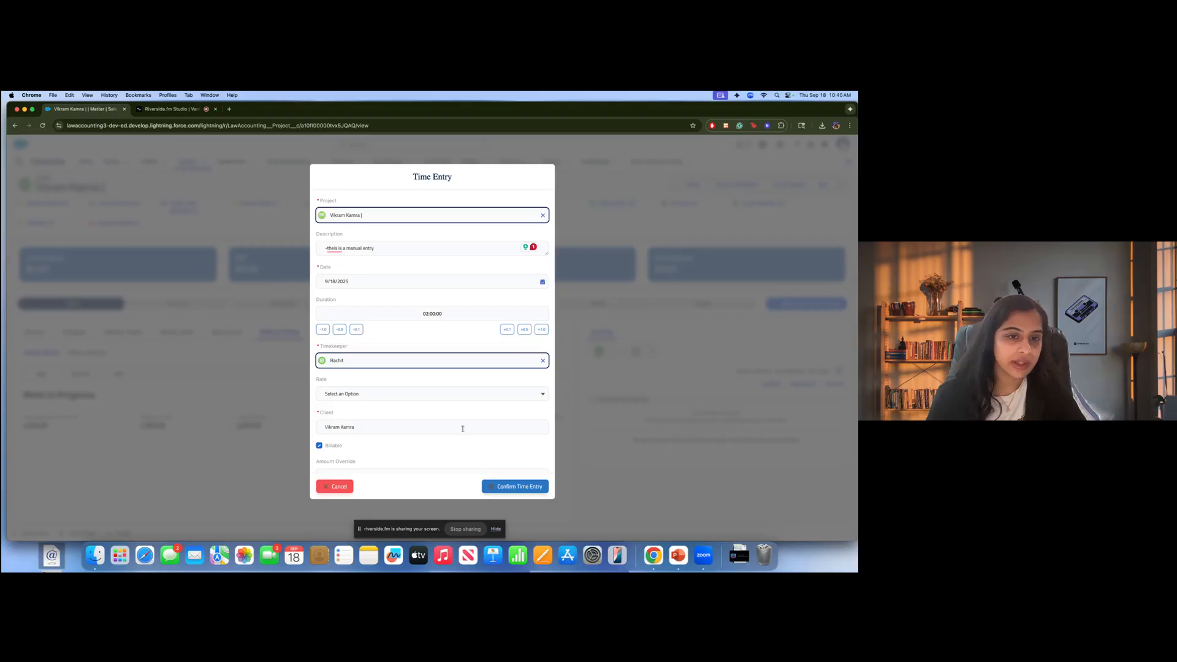
scroll(463, 428, down, 1)
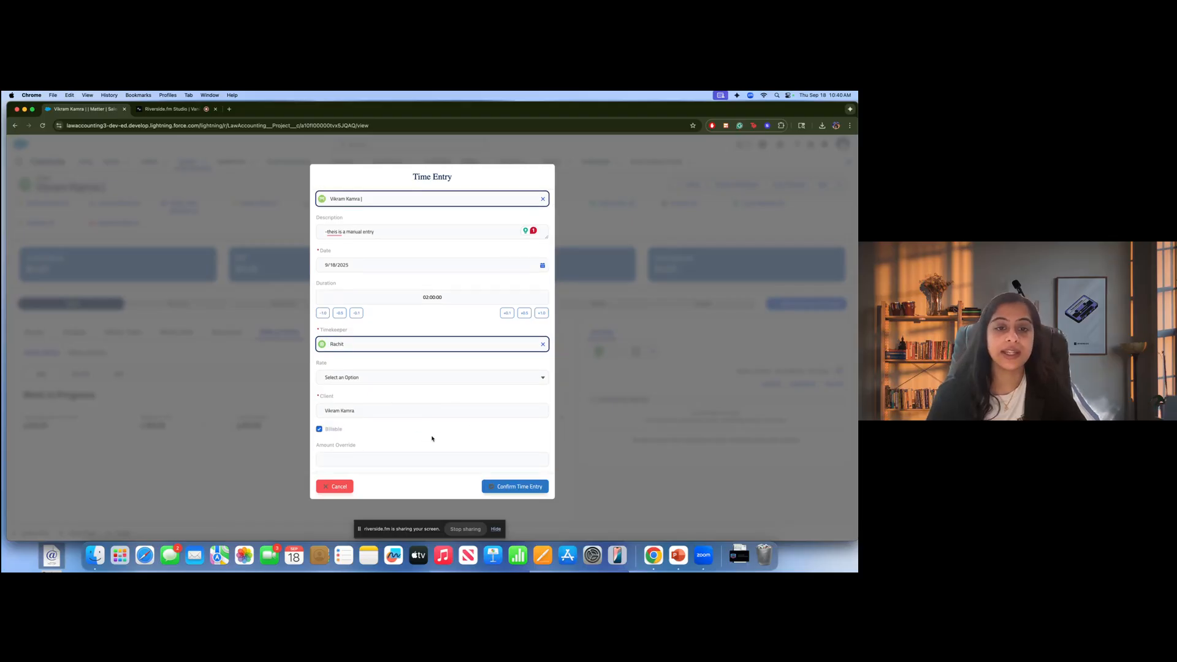
click(431, 377)
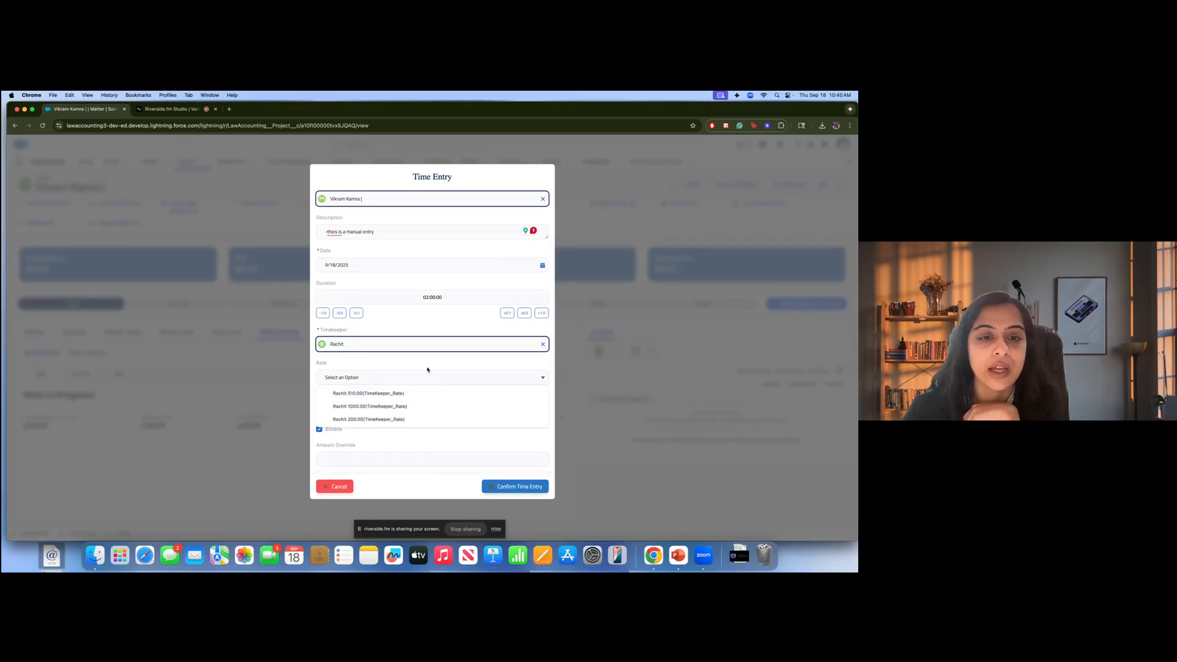
click(429, 372)
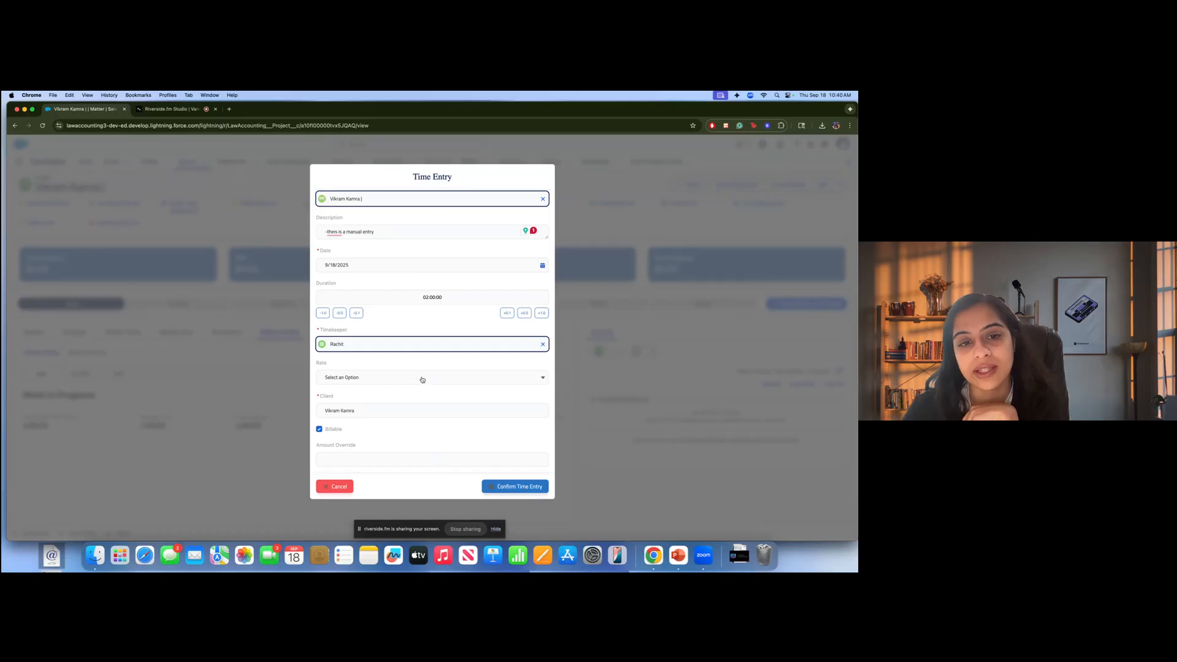
click(423, 379)
click(429, 394)
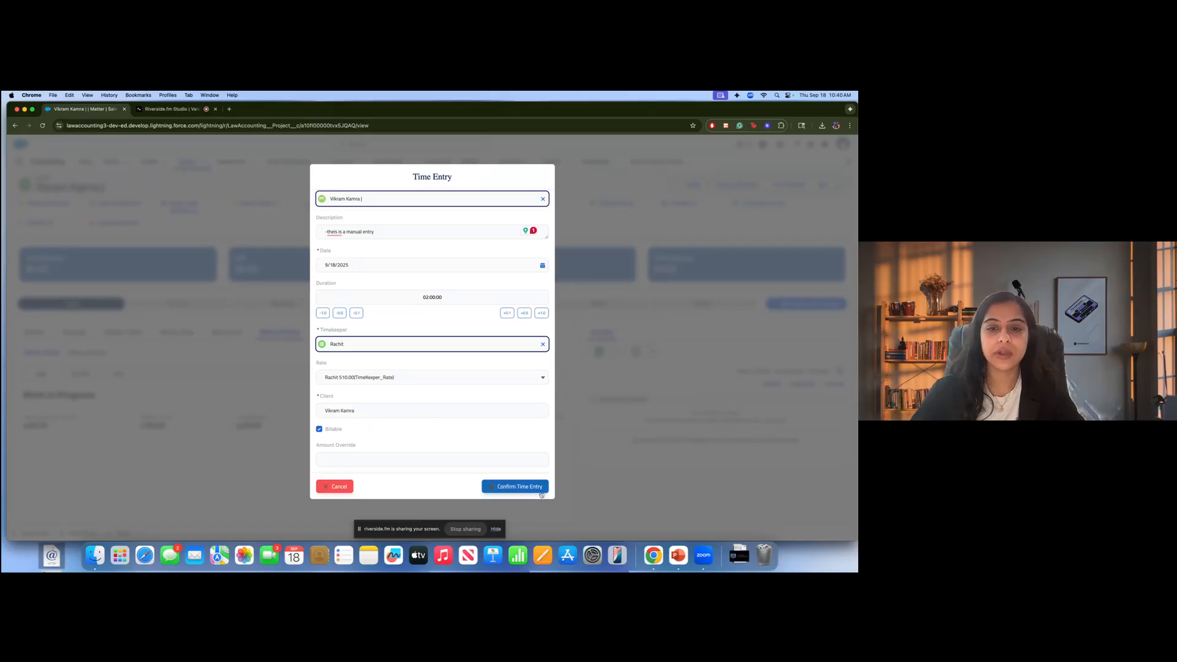
click(518, 487)
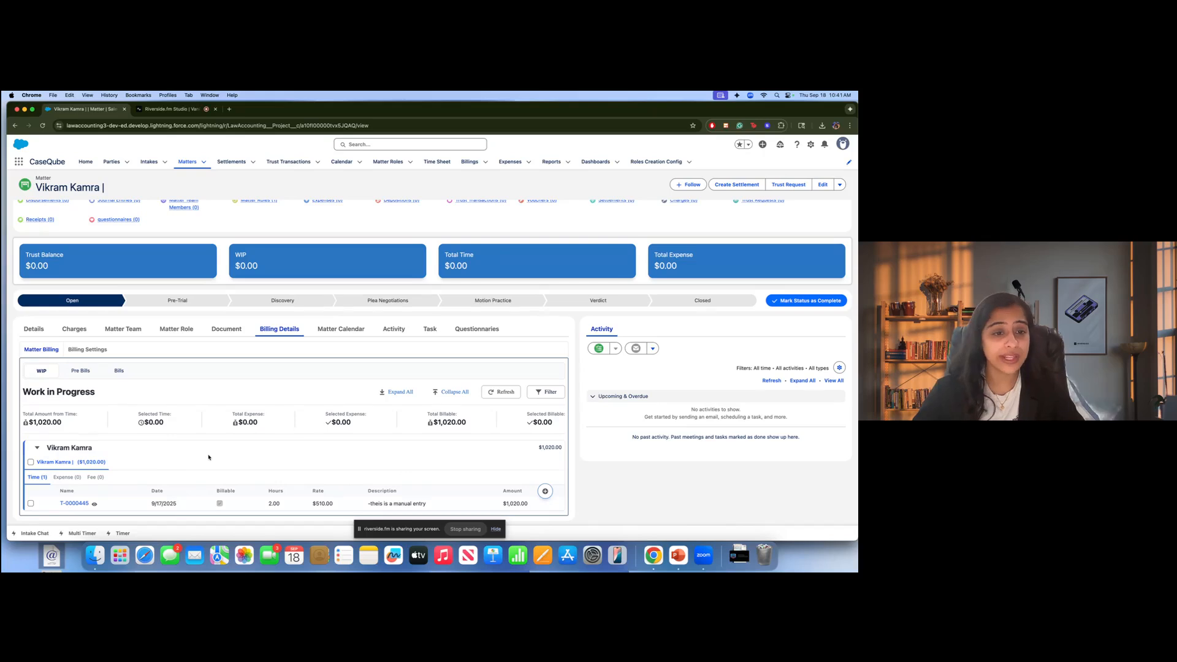
Run the single timer for about six seconds and stop it to create a time entry.
click(121, 532)
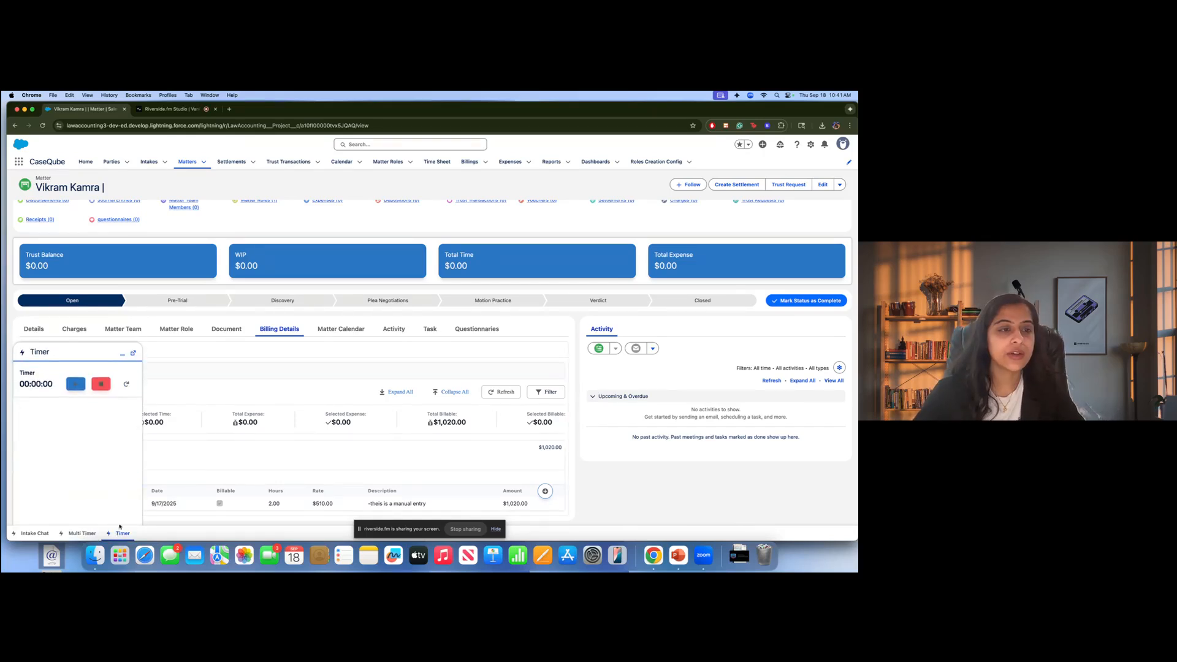
click(76, 383)
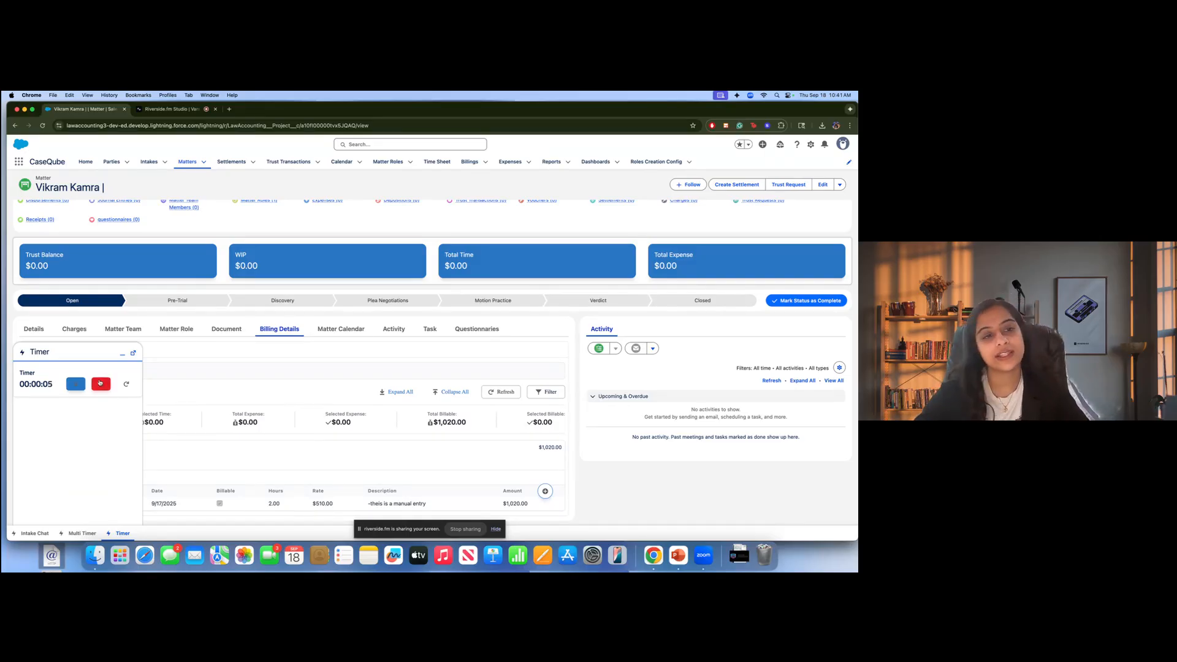
click(101, 385)
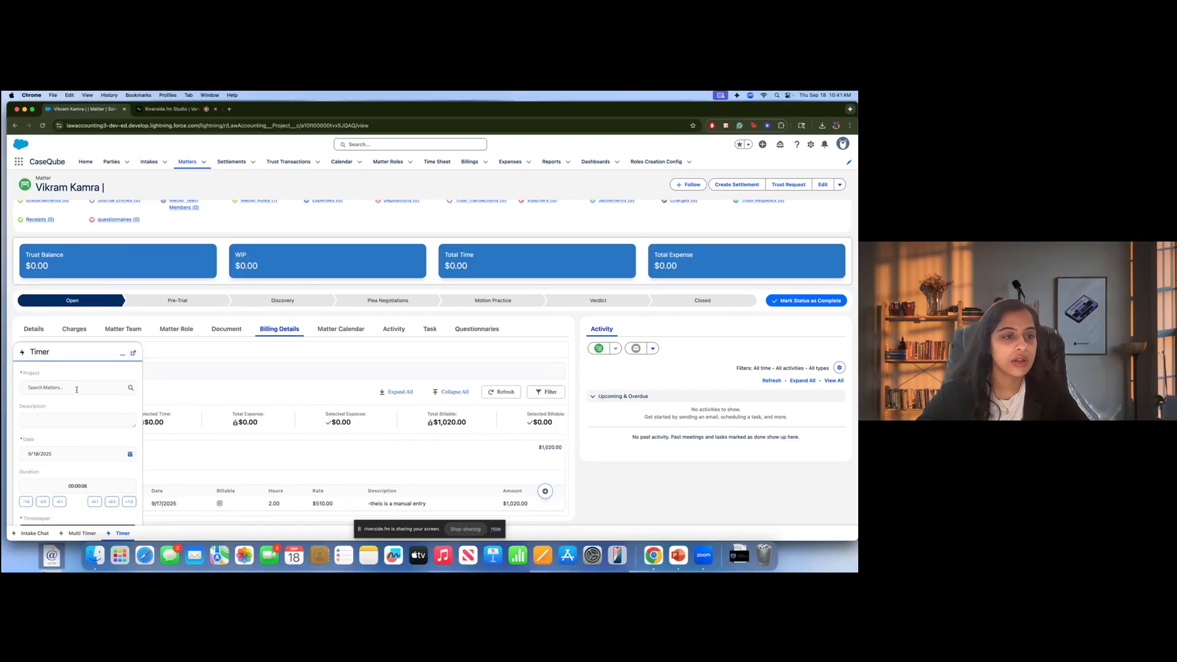
Assign the timer's entry to the current matter and describe it as "-this is from single timer".
click(76, 388)
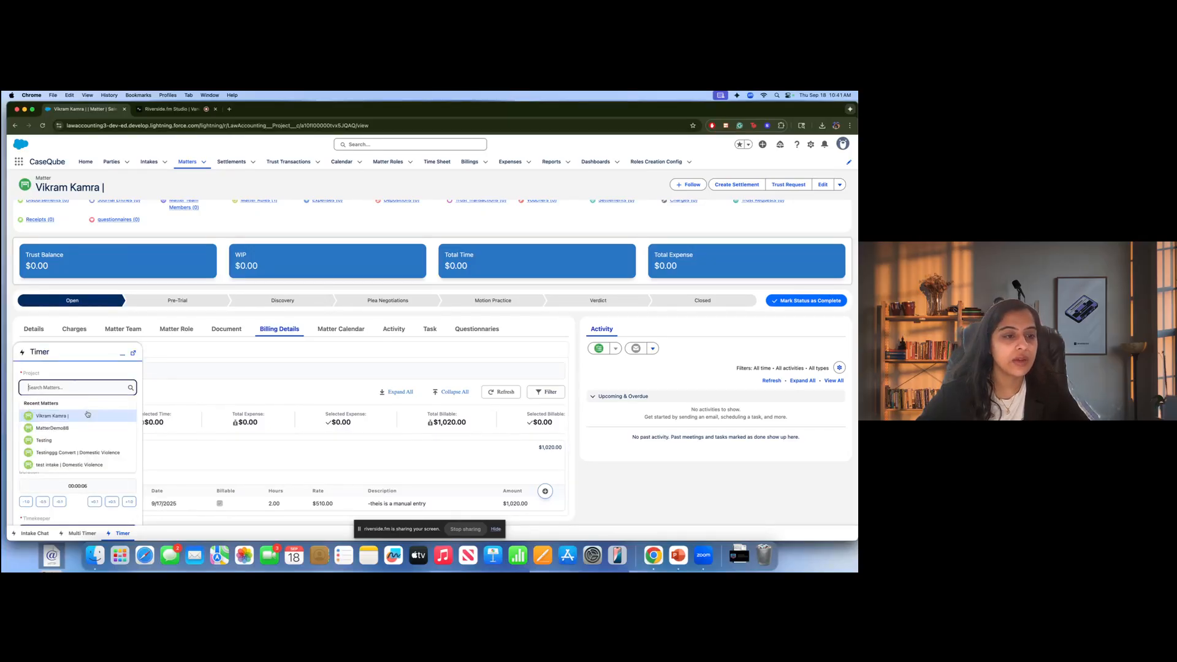
click(86, 415)
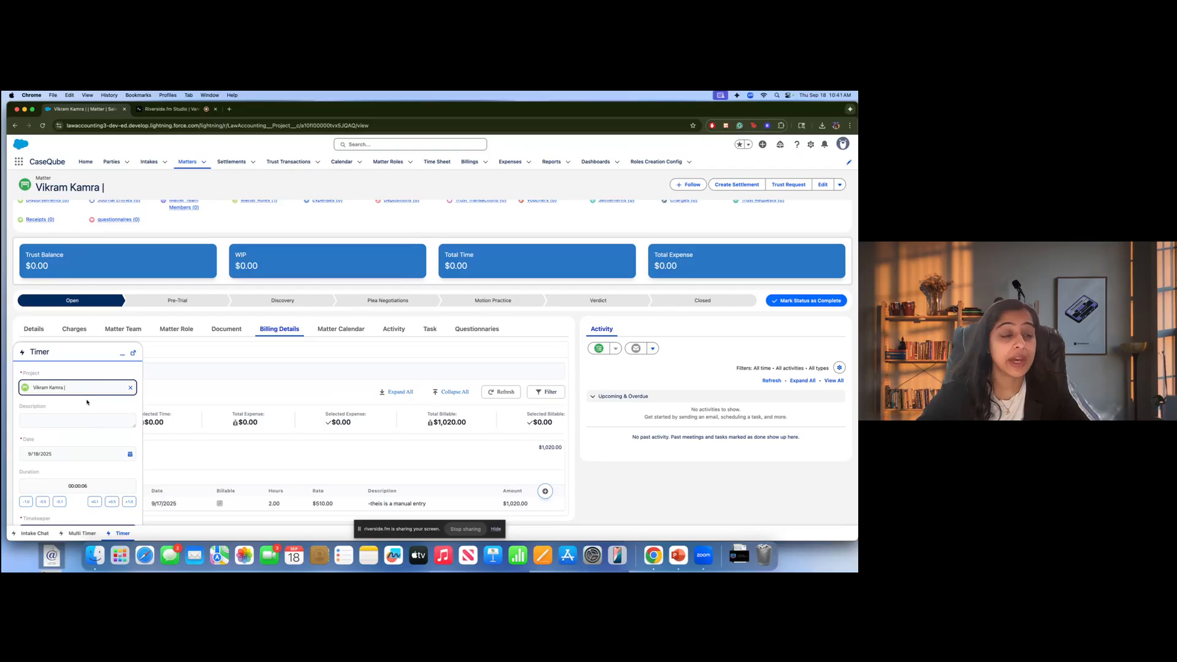
click(86, 420)
text(-th)
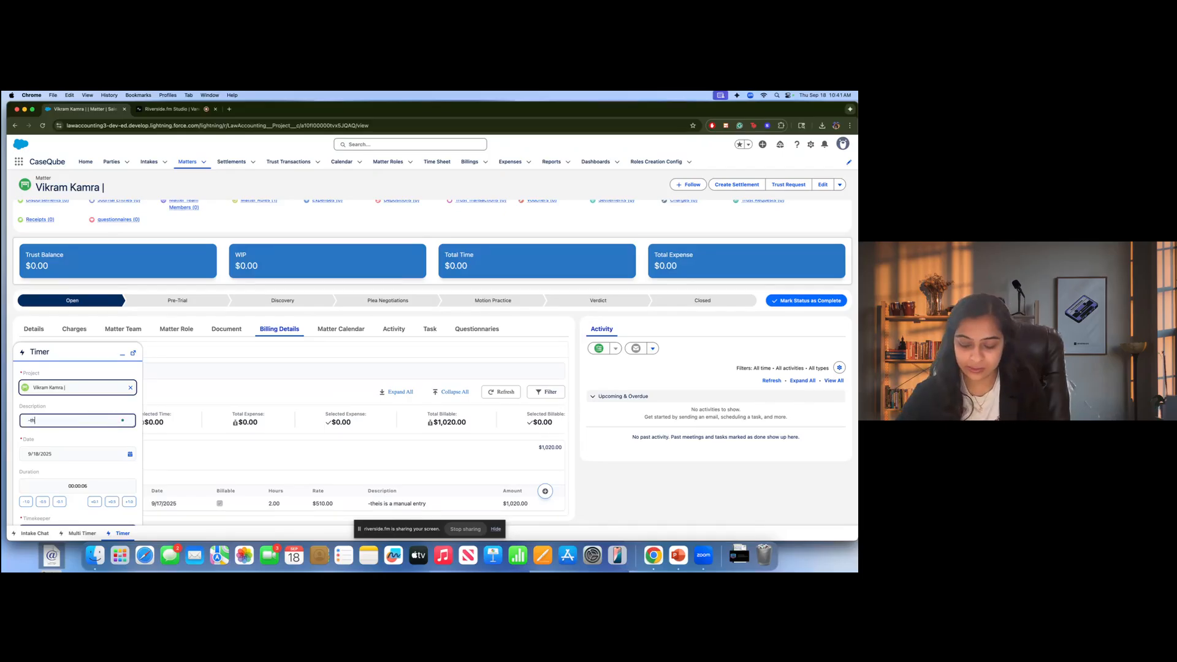
text(is is from single timer)
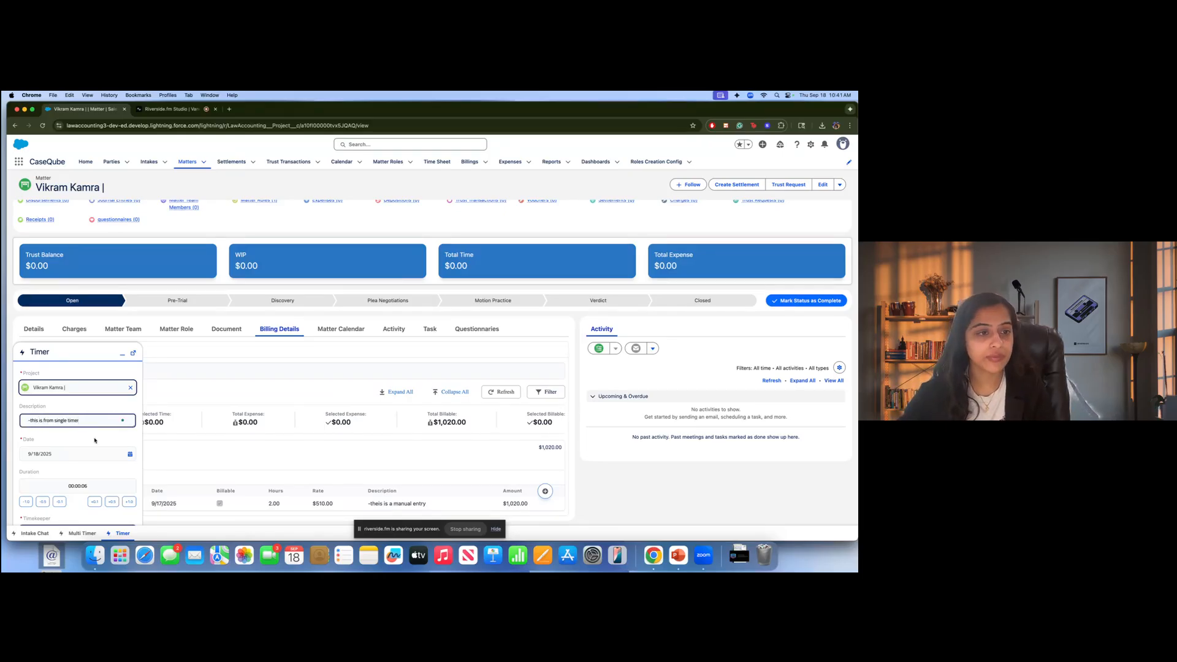
Increase the single-timer entry's duration to 02:00:06, confirm the time entry and minimize the timer.
scroll(92, 478, down, 5)
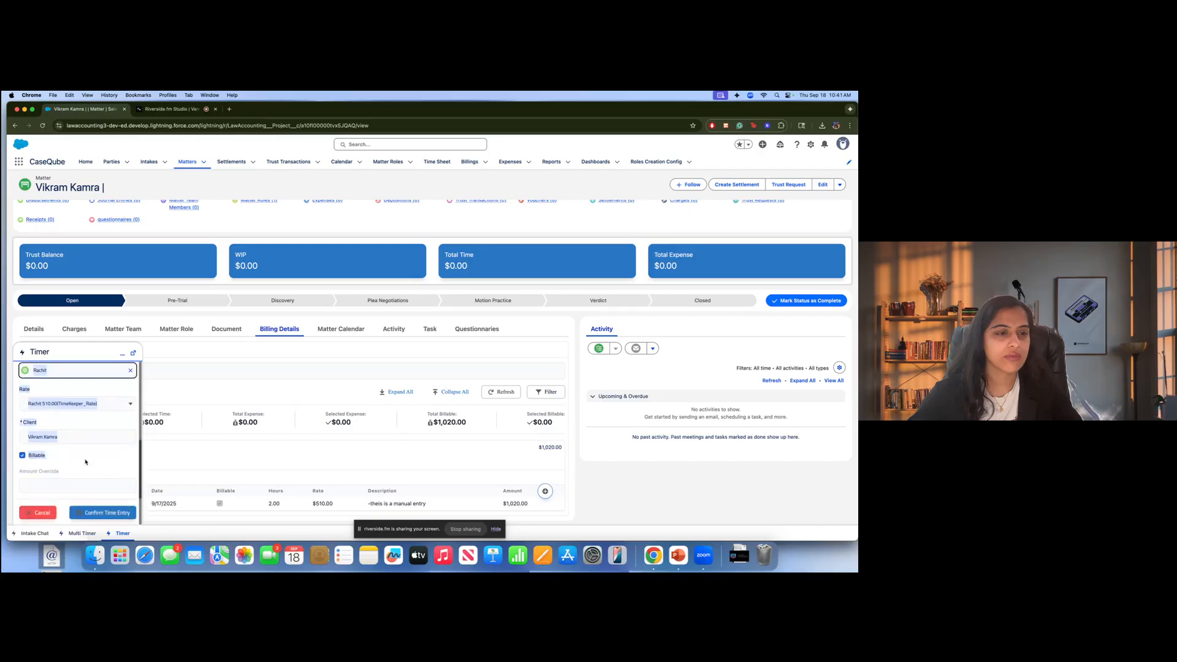
scroll(85, 462, up, 4)
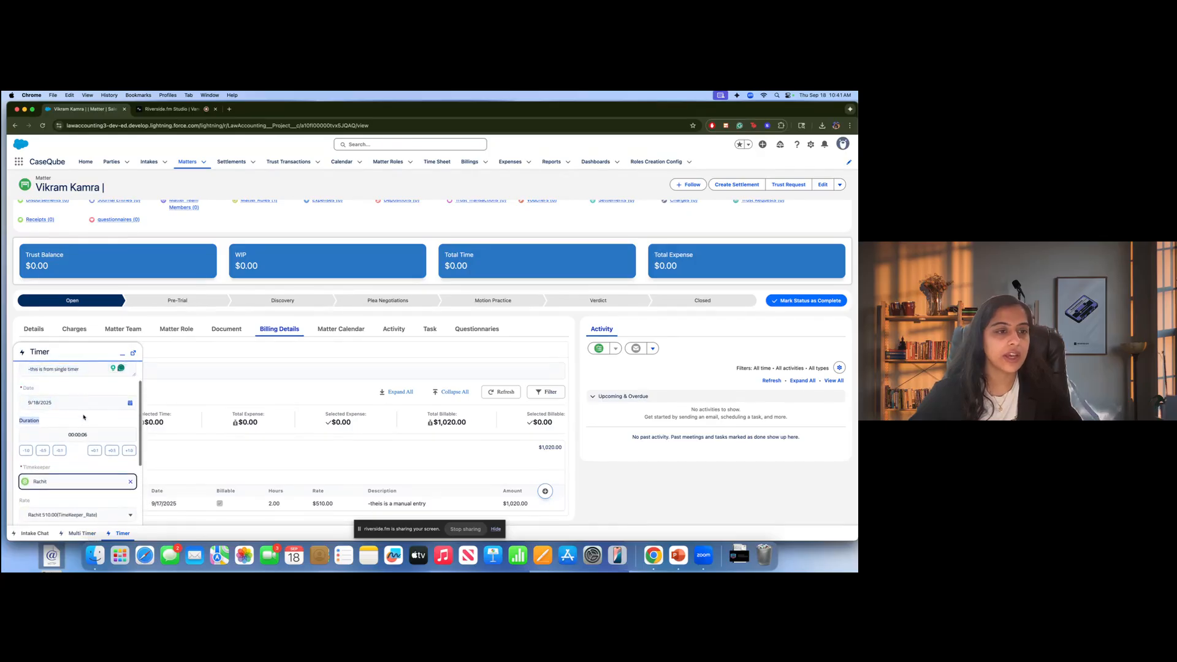
click(84, 418)
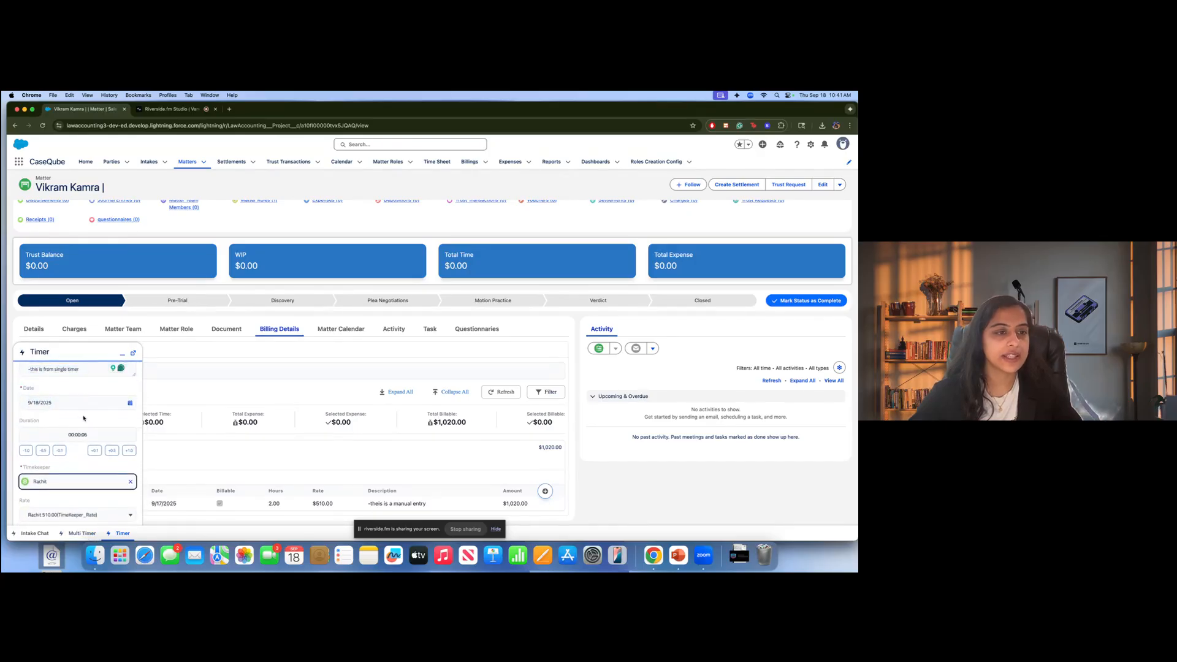
click(130, 451)
scroll(80, 461, down, 3)
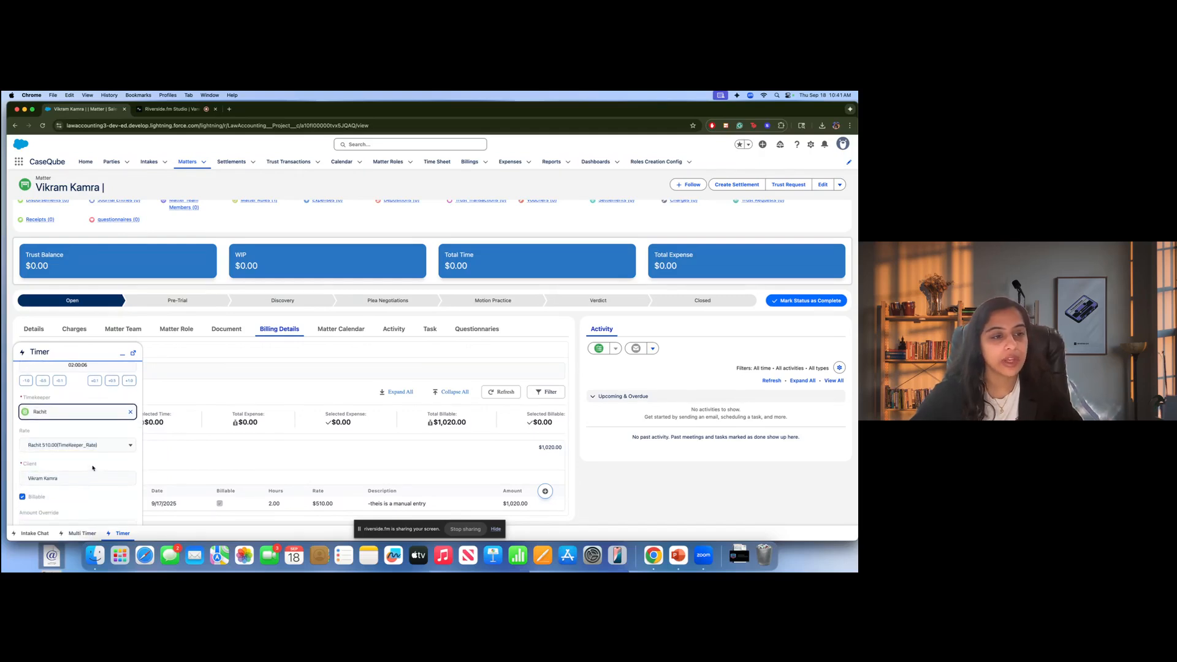
scroll(91, 465, down, 2)
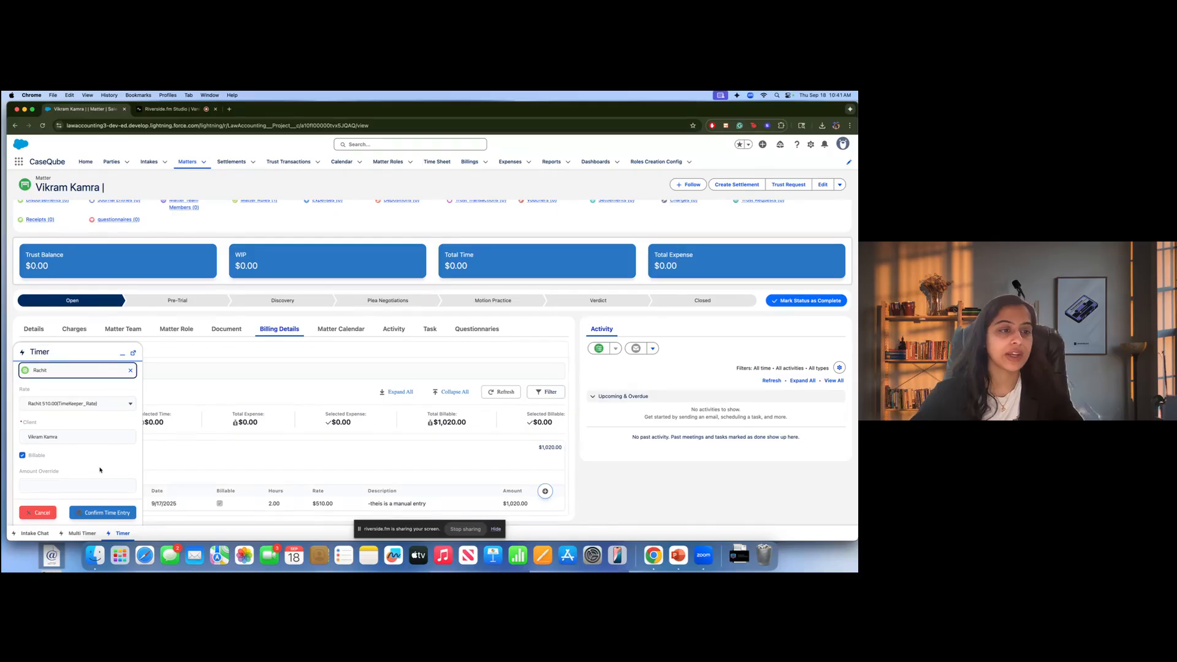
click(118, 513)
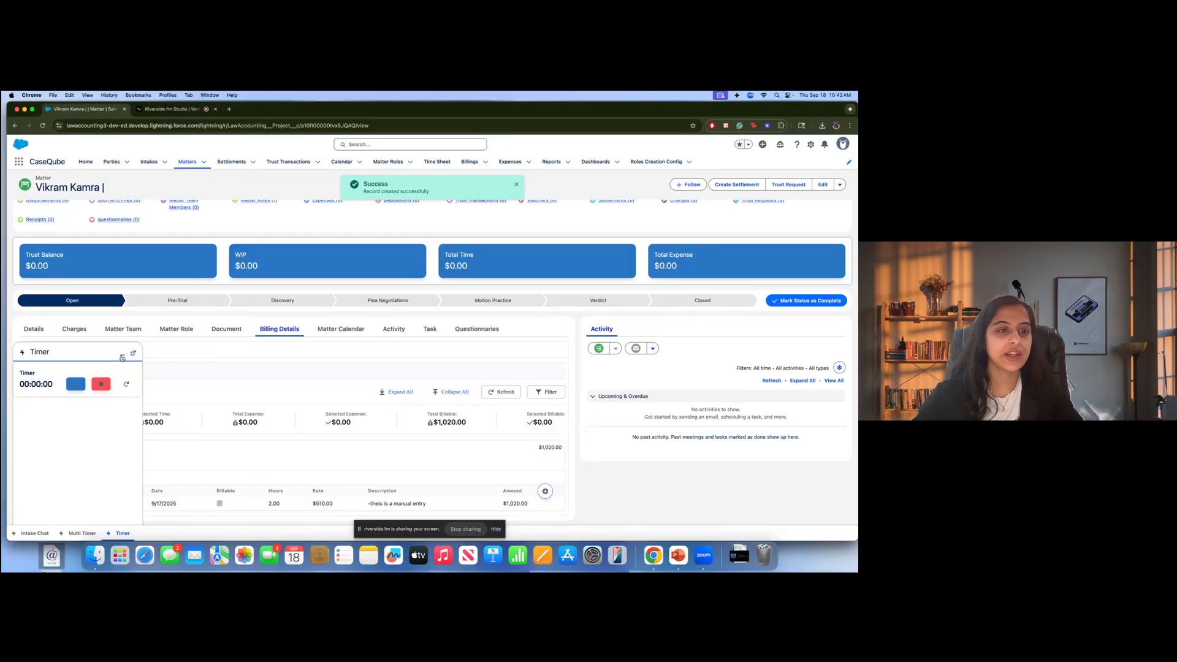
click(122, 354)
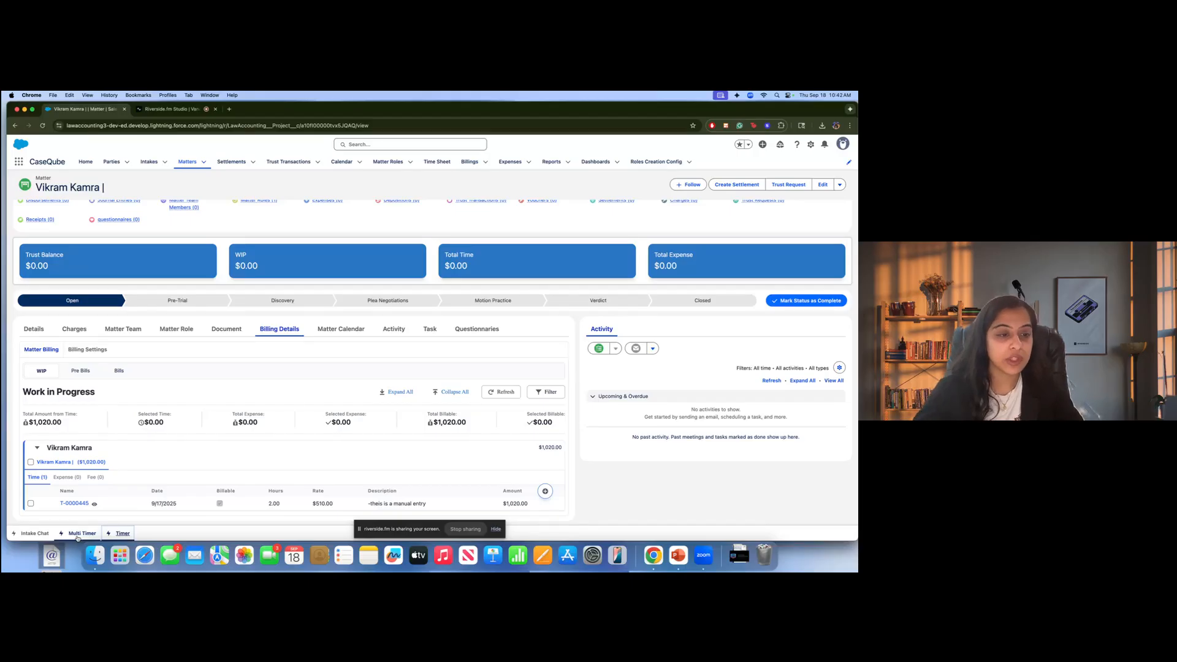
Start a timer described as "demo99" in the Multi Timer and stop it after about five seconds.
click(79, 533)
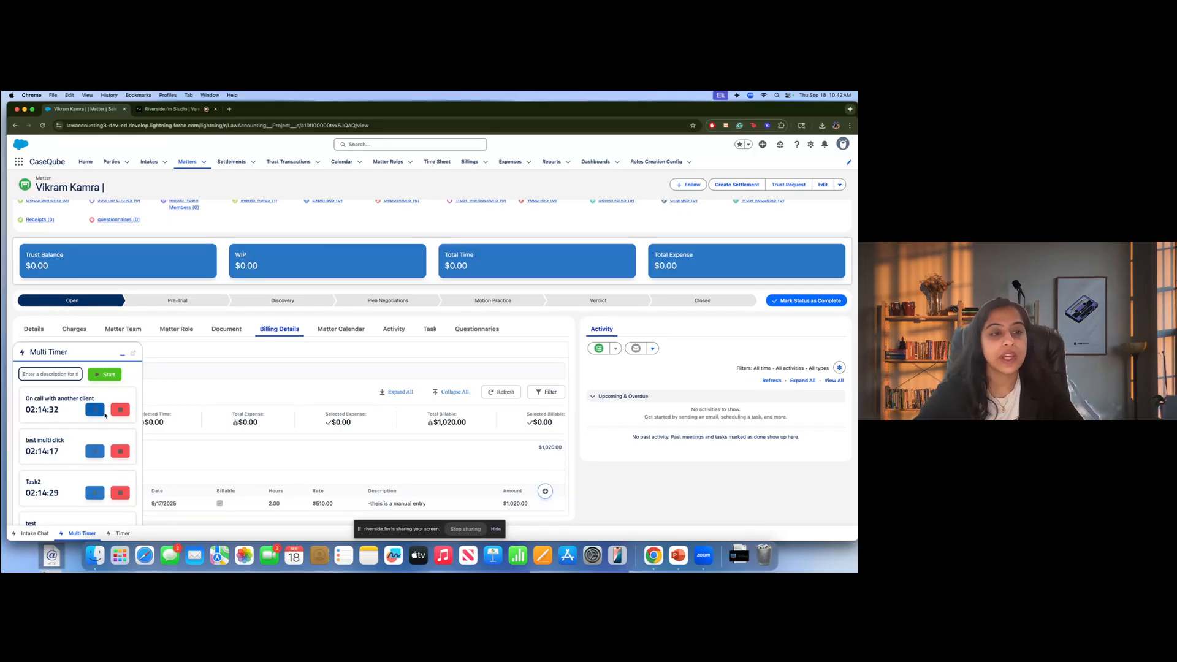
click(86, 533)
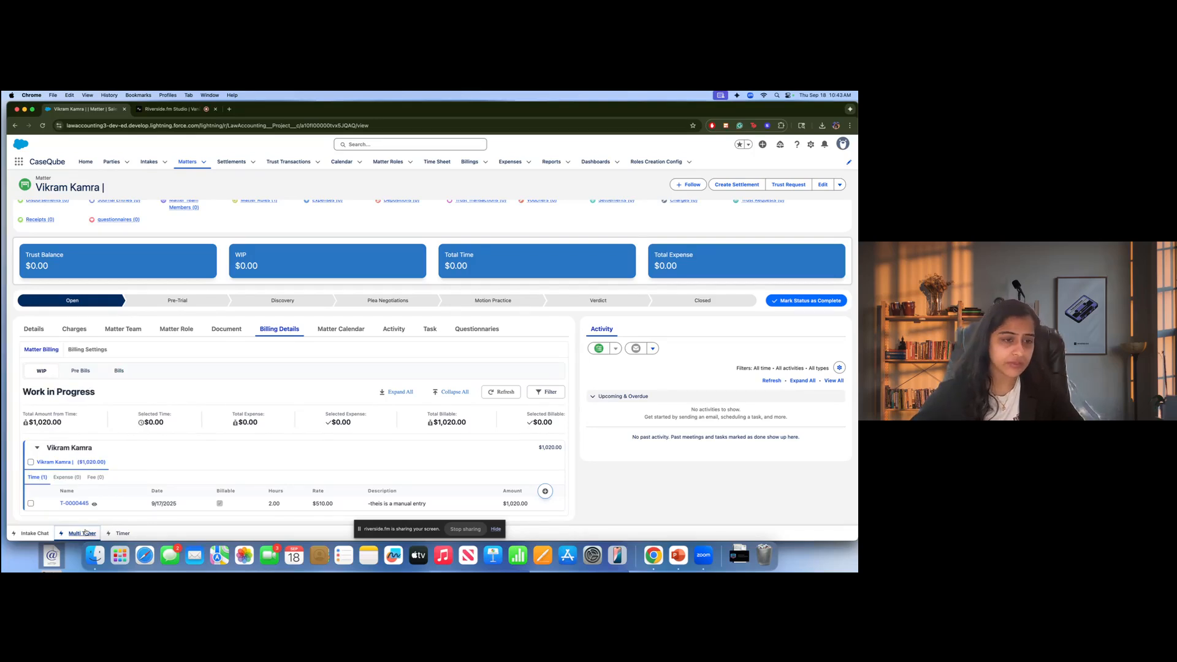
click(86, 533)
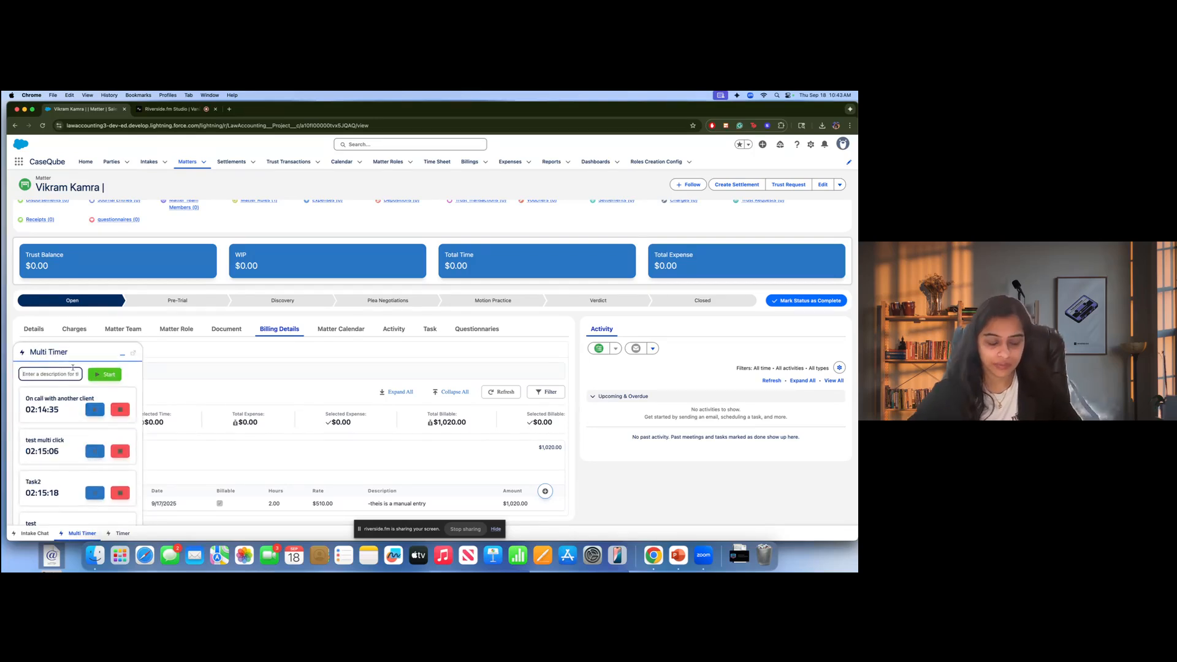
text(demo99)
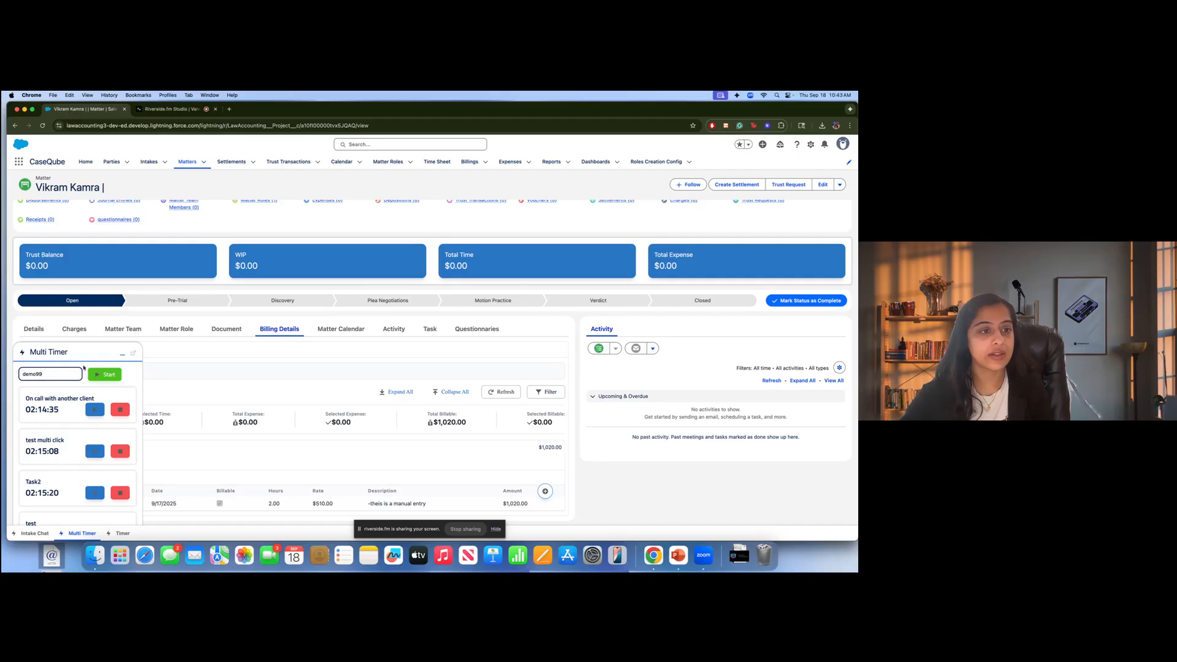
click(105, 374)
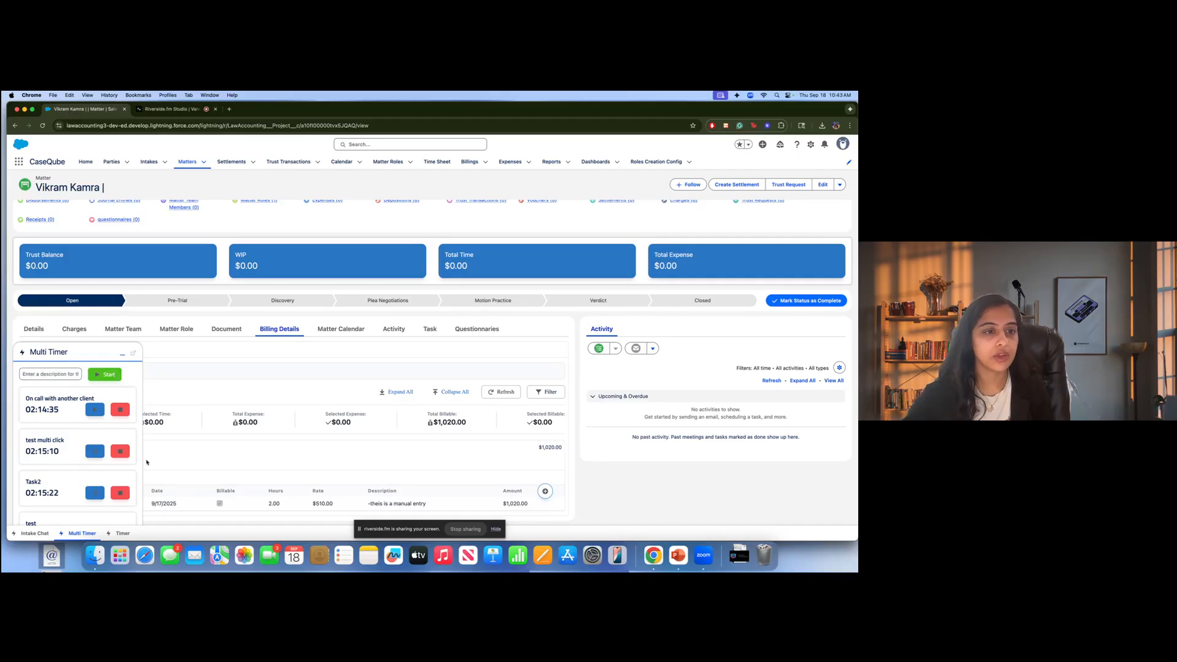
mouse_move(137, 475)
mouse_down()
mouse_move(137, 527)
mouse_move(127, 488)
mouse_up()
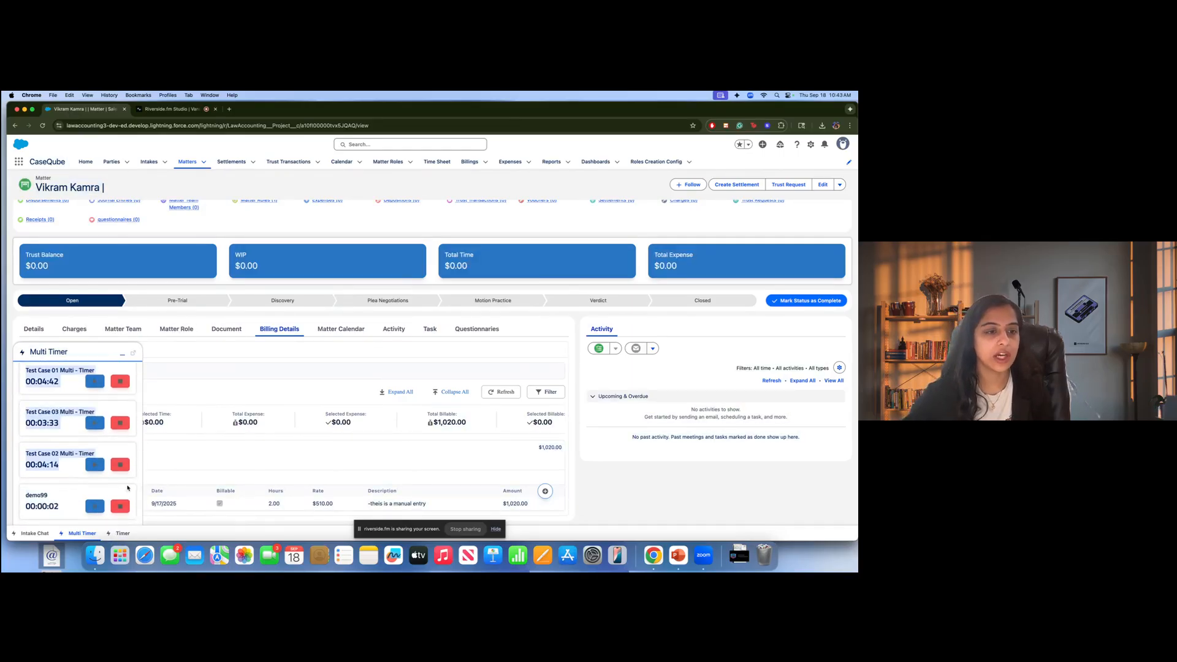
click(134, 484)
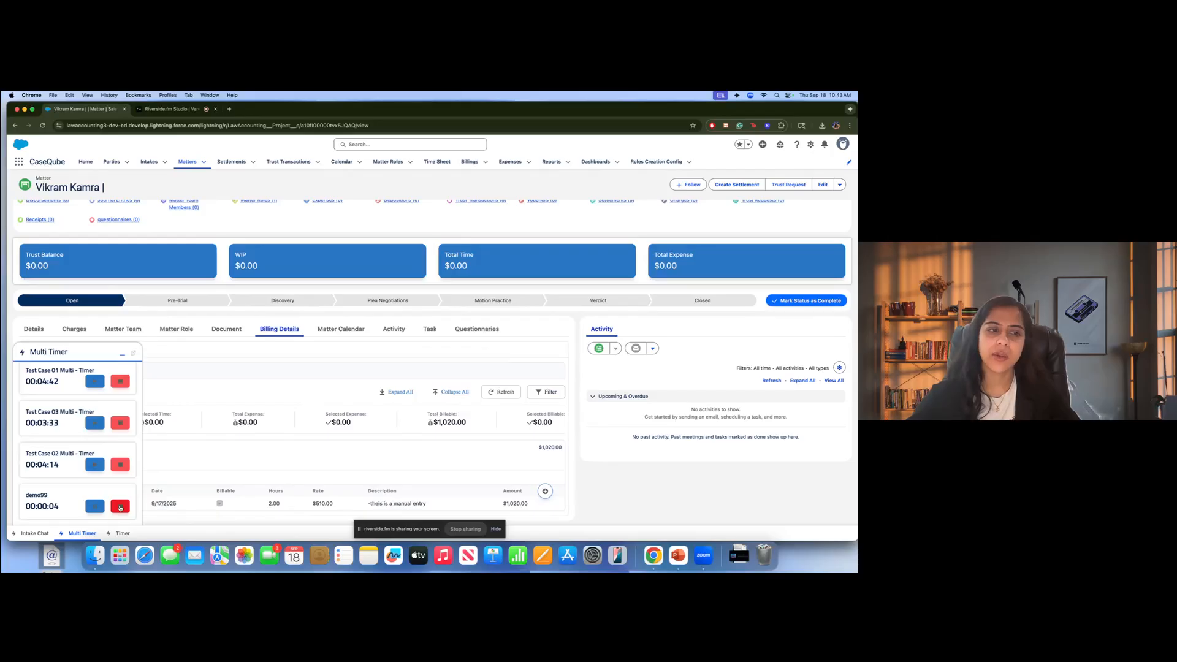
click(120, 506)
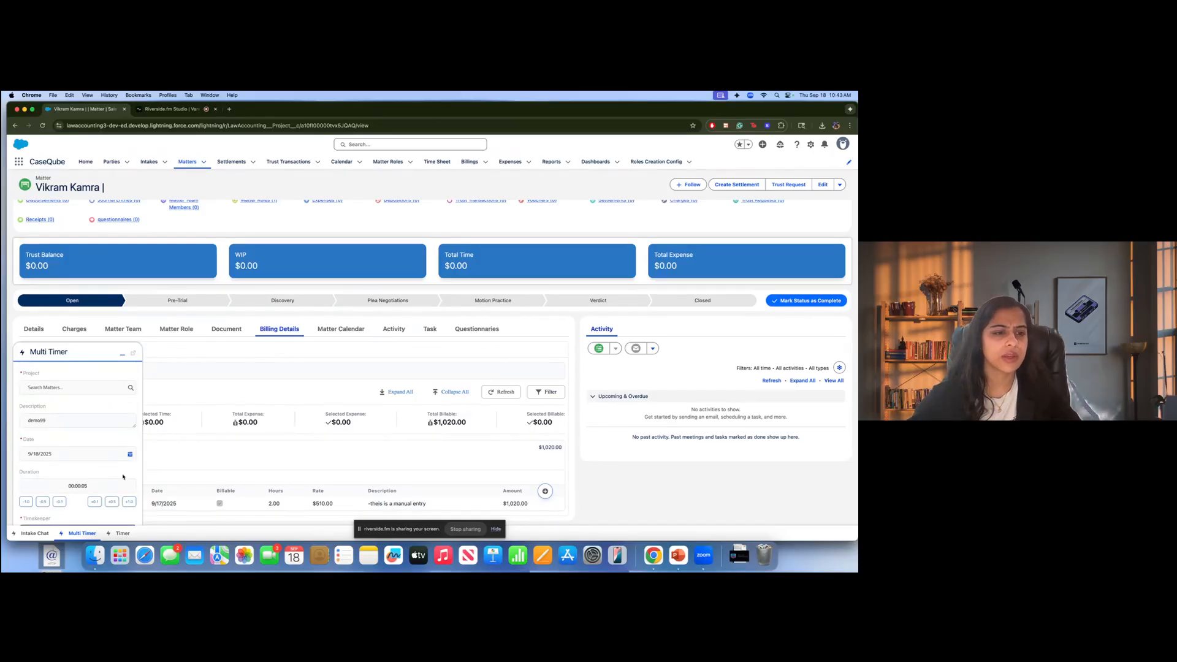
Assign the demo99 timer's entry to the current matter and replace its description with "-this is coming from multi timer".
click(74, 388)
click(85, 415)
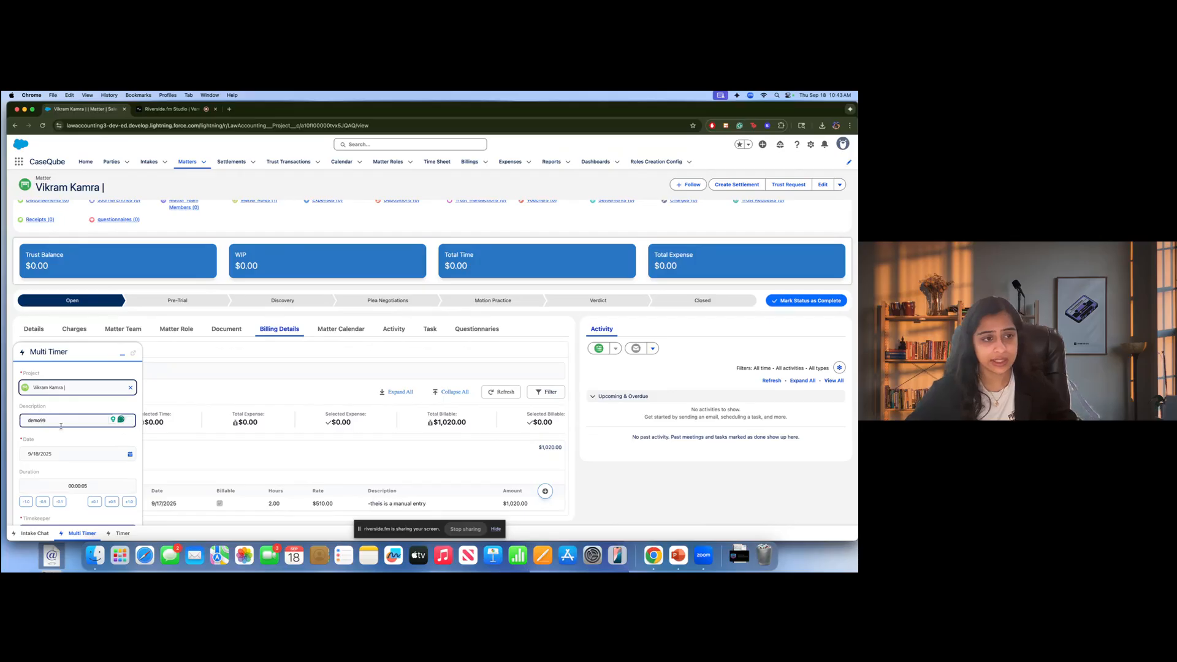
drag(46, 420, 20, 419)
text(-this)
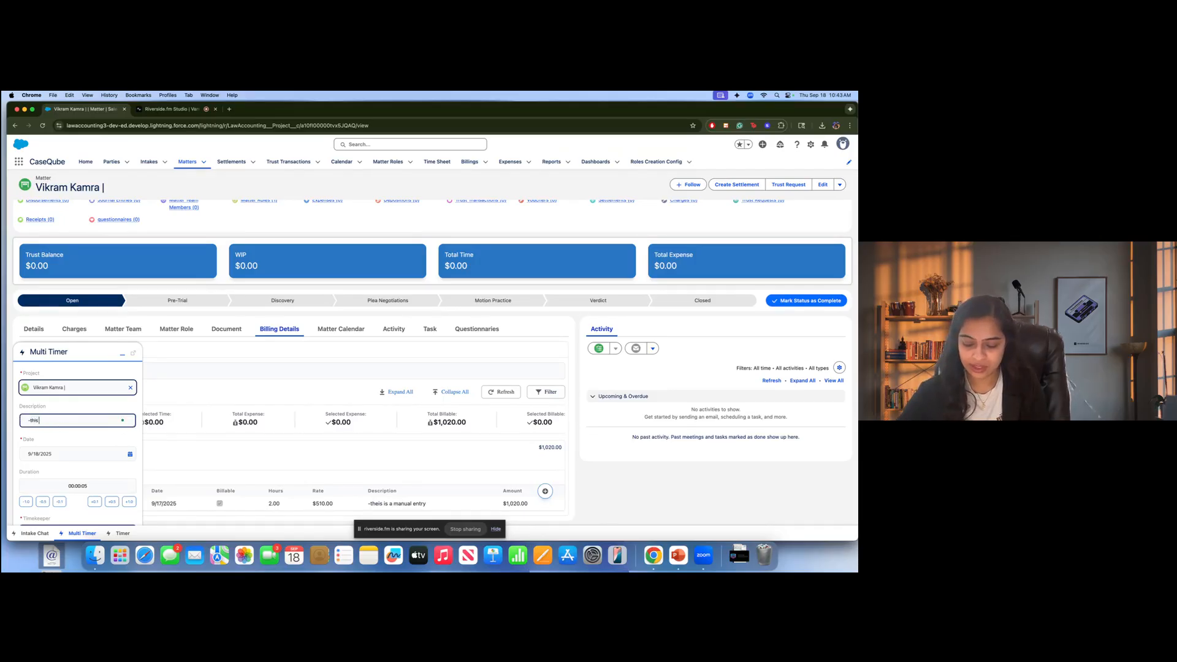
text( is coming from)
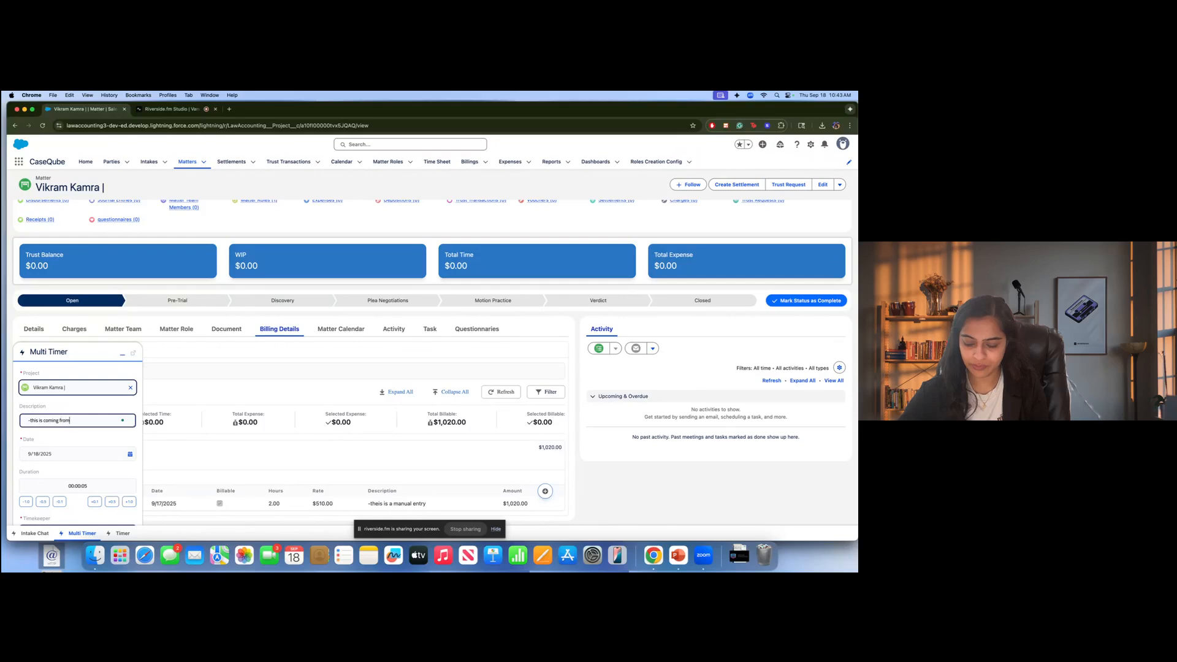
text( multi timer)
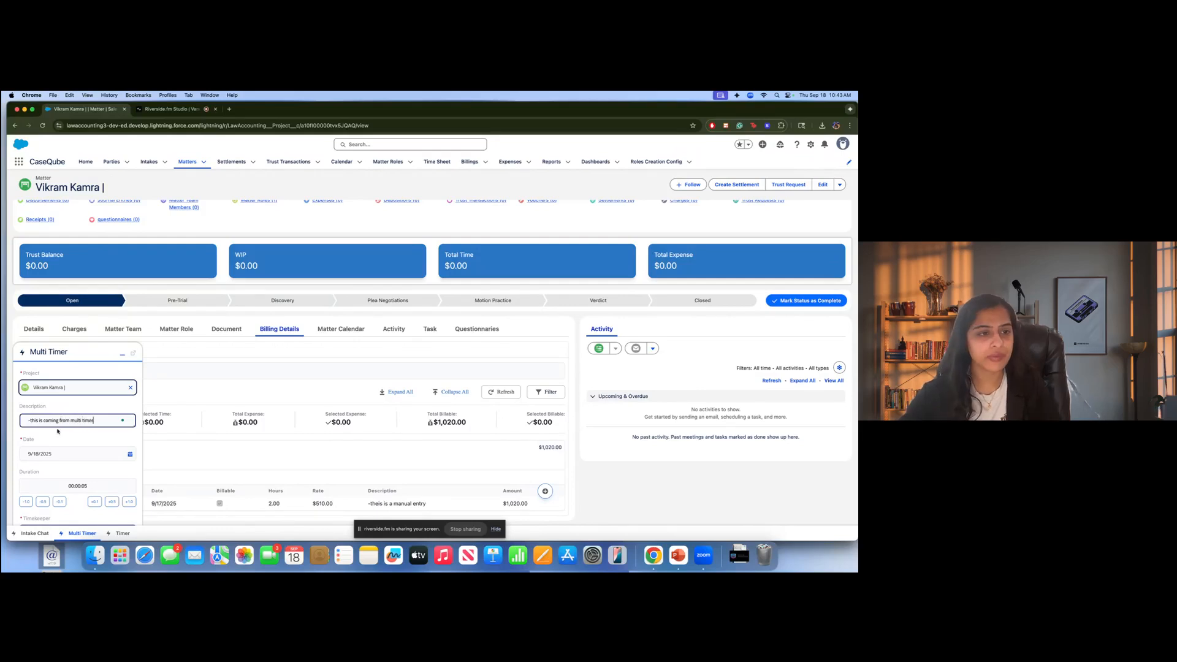
click(73, 436)
Increase the multi-timer entry's duration by one hour and confirm the time entry.
drag(102, 467, 101, 498)
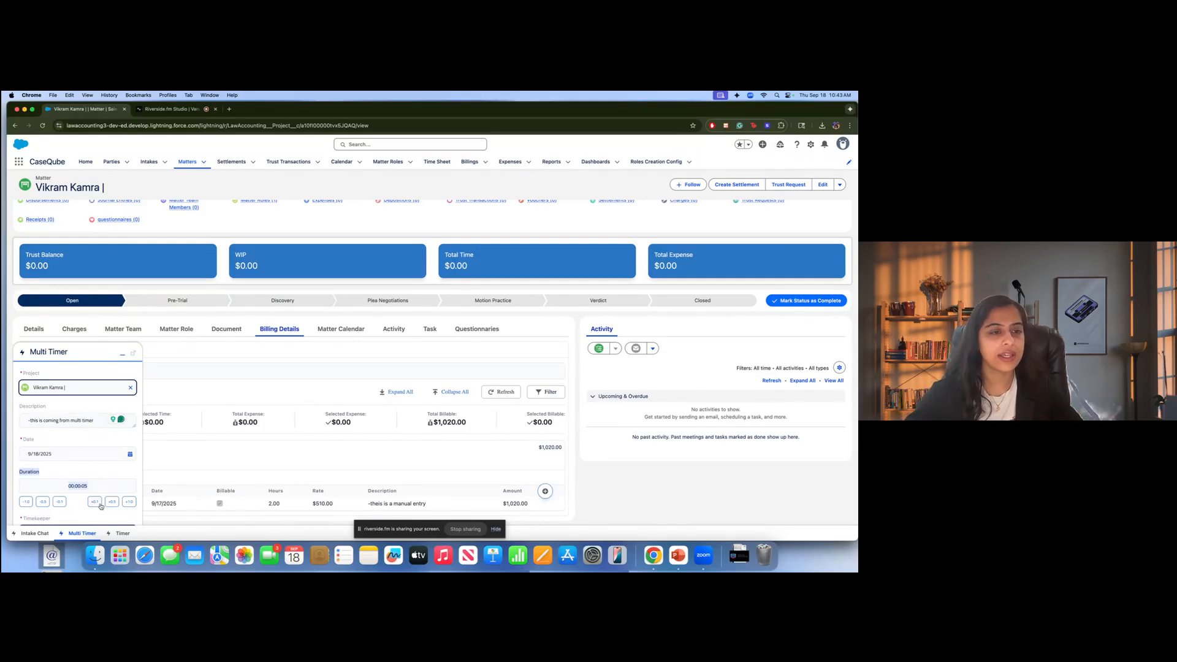
scroll(123, 466, down, 2)
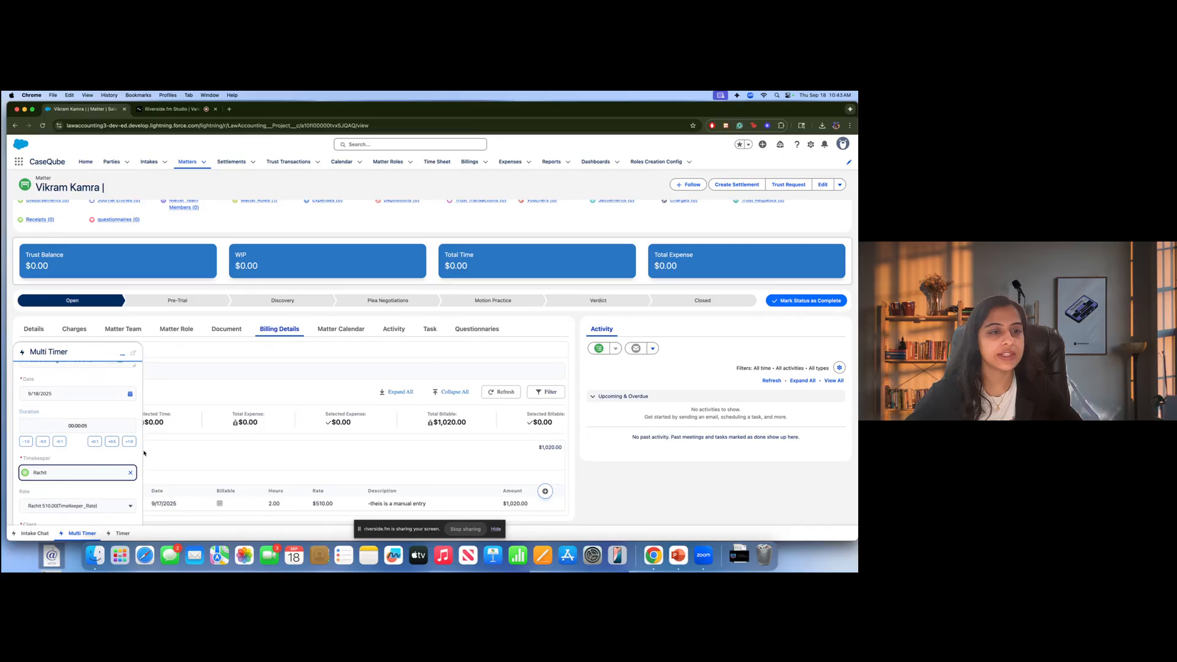
click(130, 441)
drag(84, 454, 85, 424)
click(84, 421)
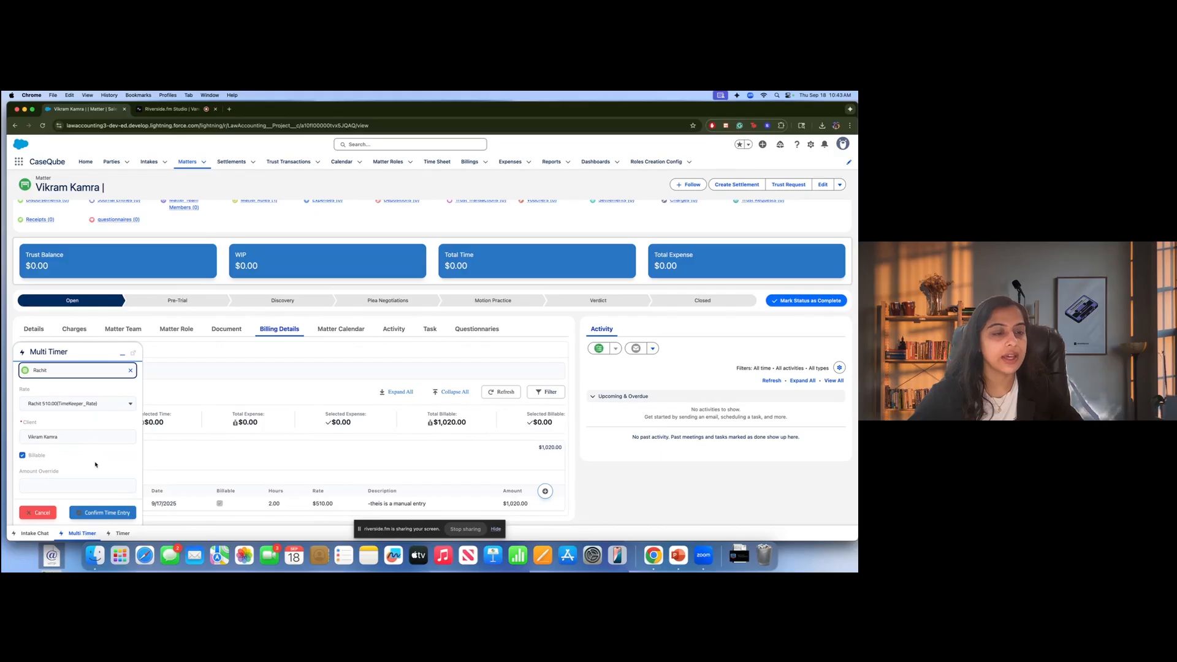
click(103, 514)
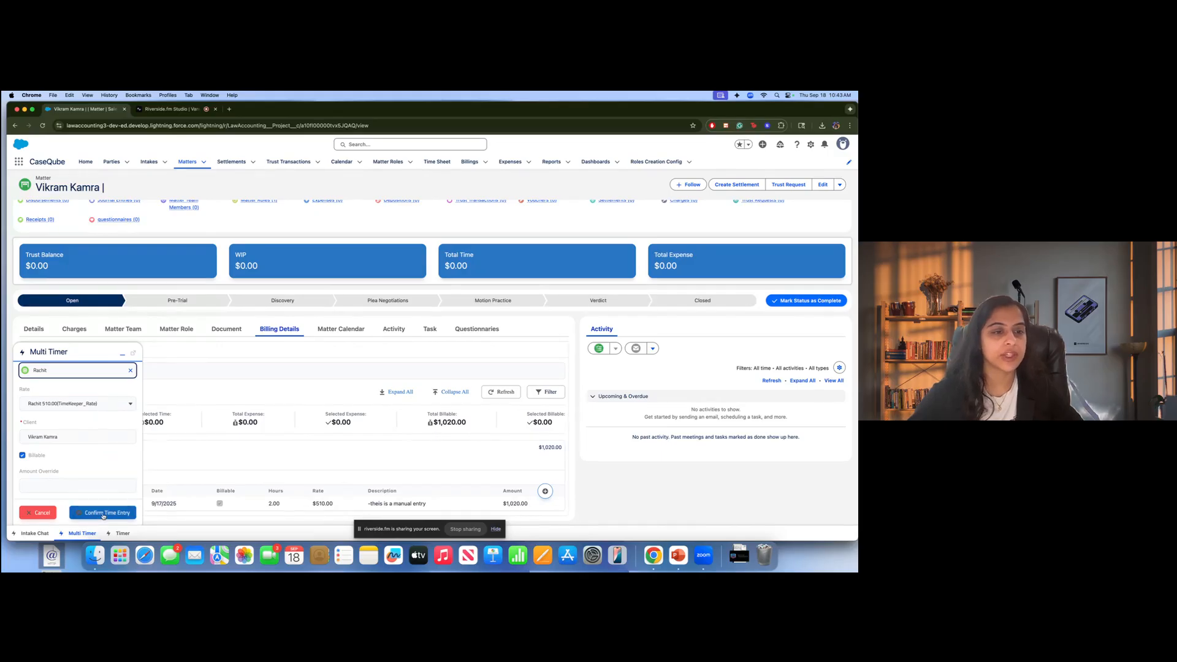
Minimize the Multi Timer and reload the matter to review its work-in-progress time entries.
click(122, 354)
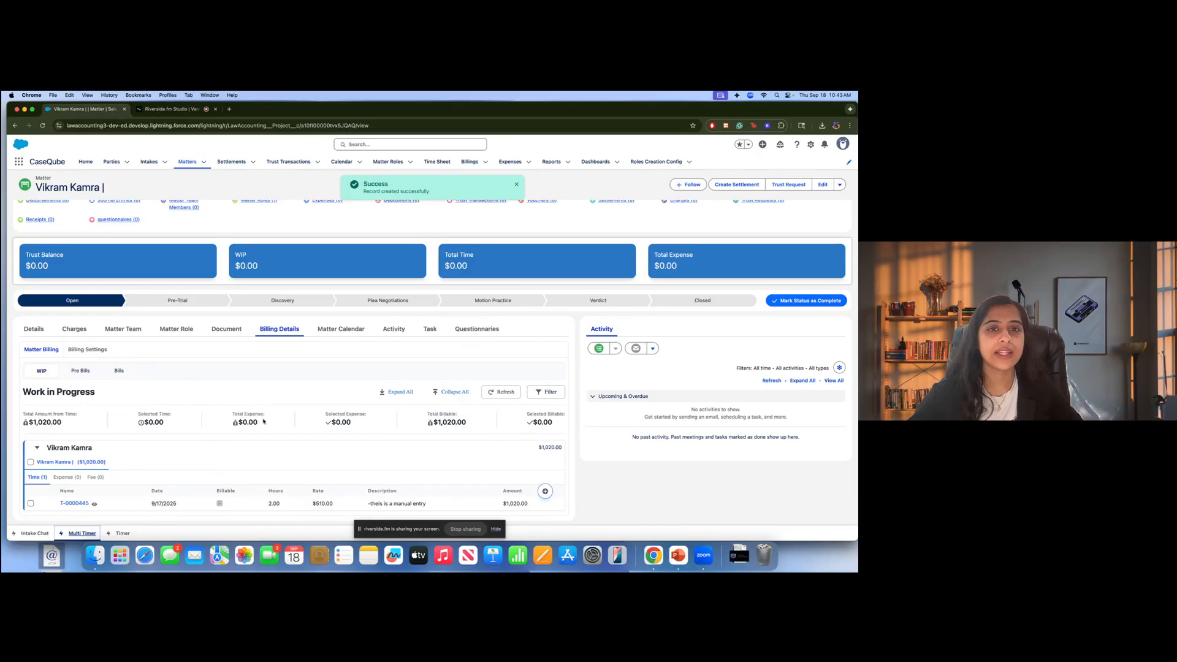
click(43, 129)
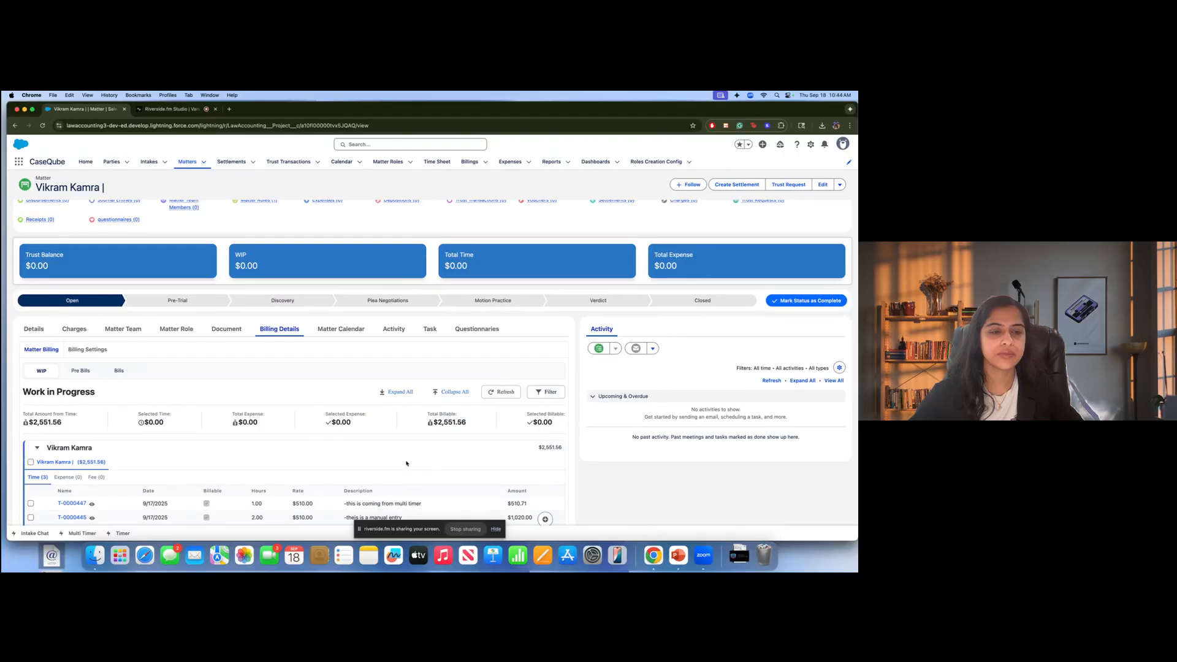
scroll(406, 463, down, 1)
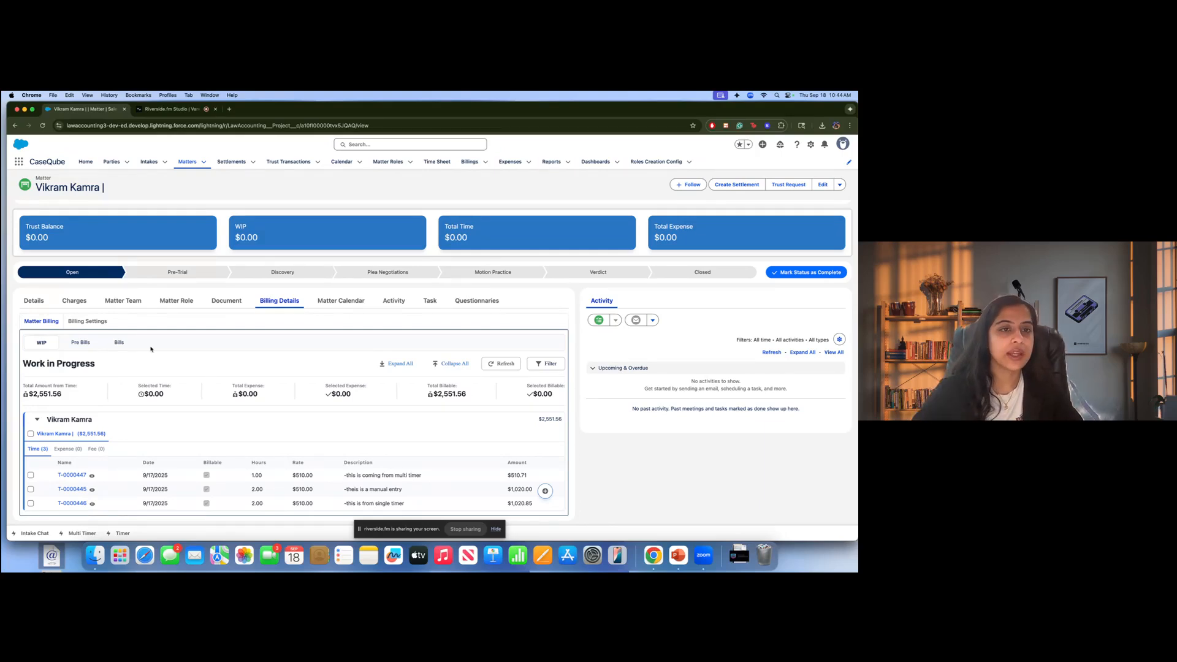
Open the "Summon demo.pdf" matter from the recently viewed matters and show its billing details.
click(187, 161)
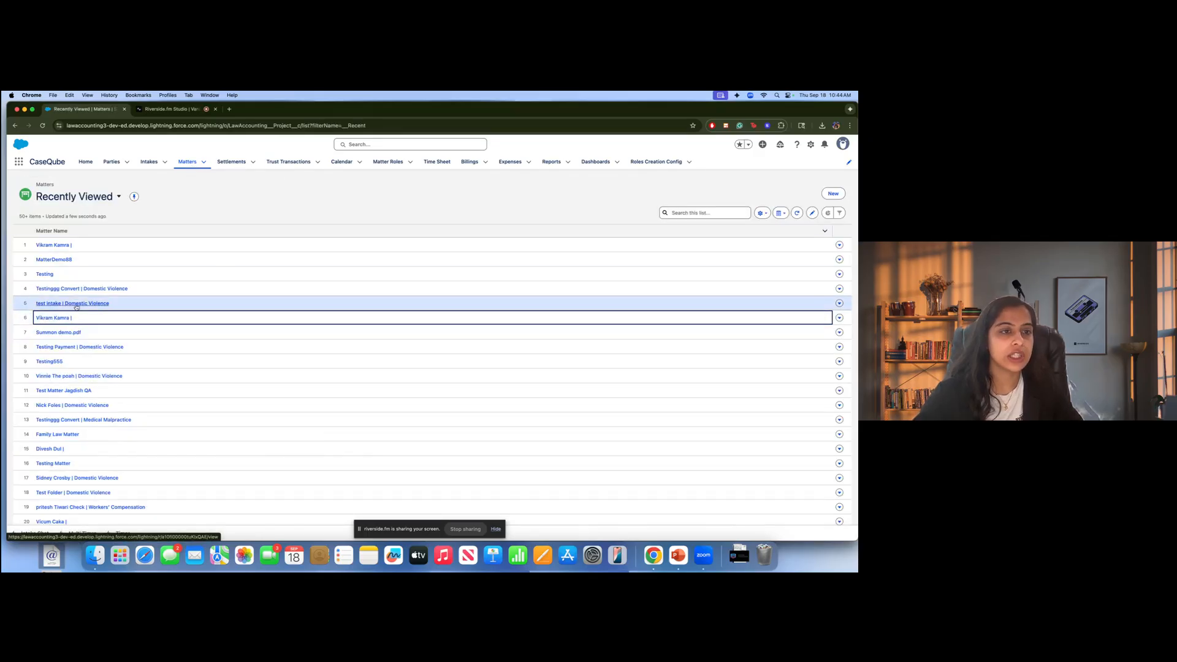
click(59, 333)
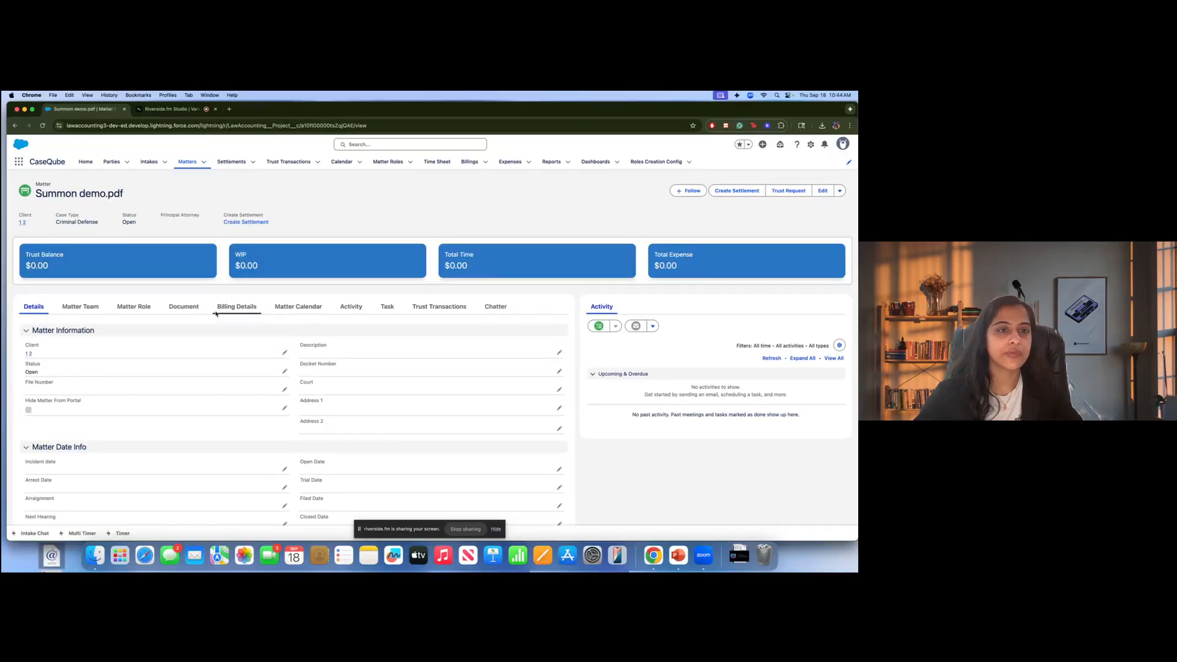
click(216, 312)
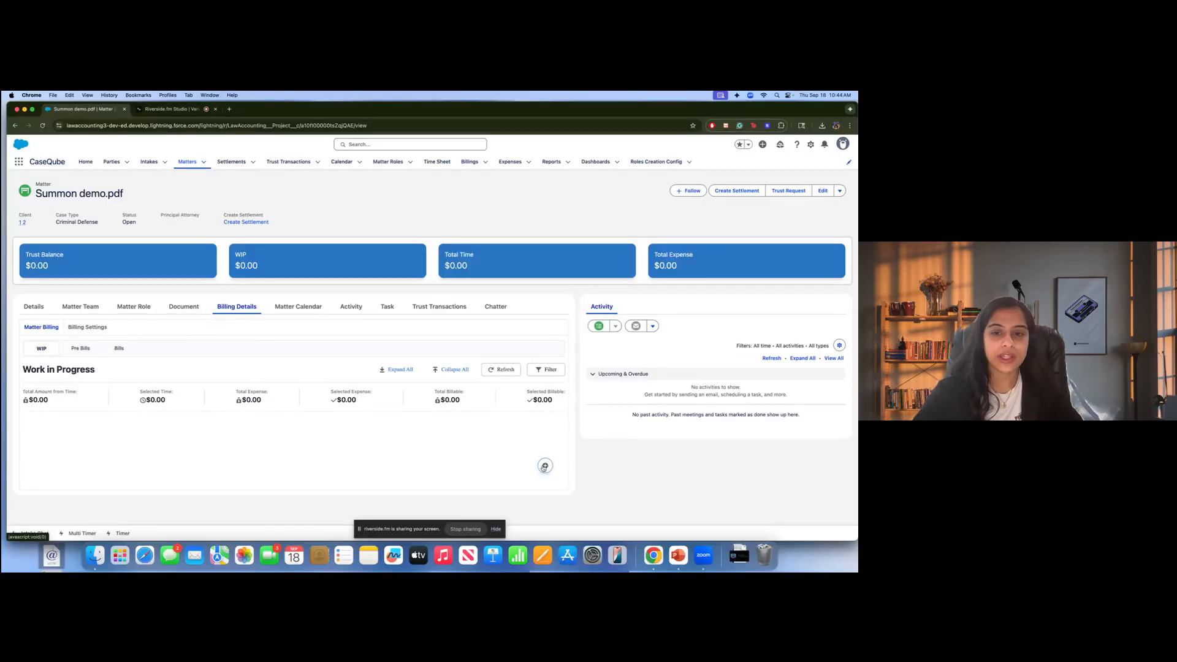
Create and confirm a billable Flat Fee entry of $5,000.00 for the Summon demo.pdf matter.
click(544, 465)
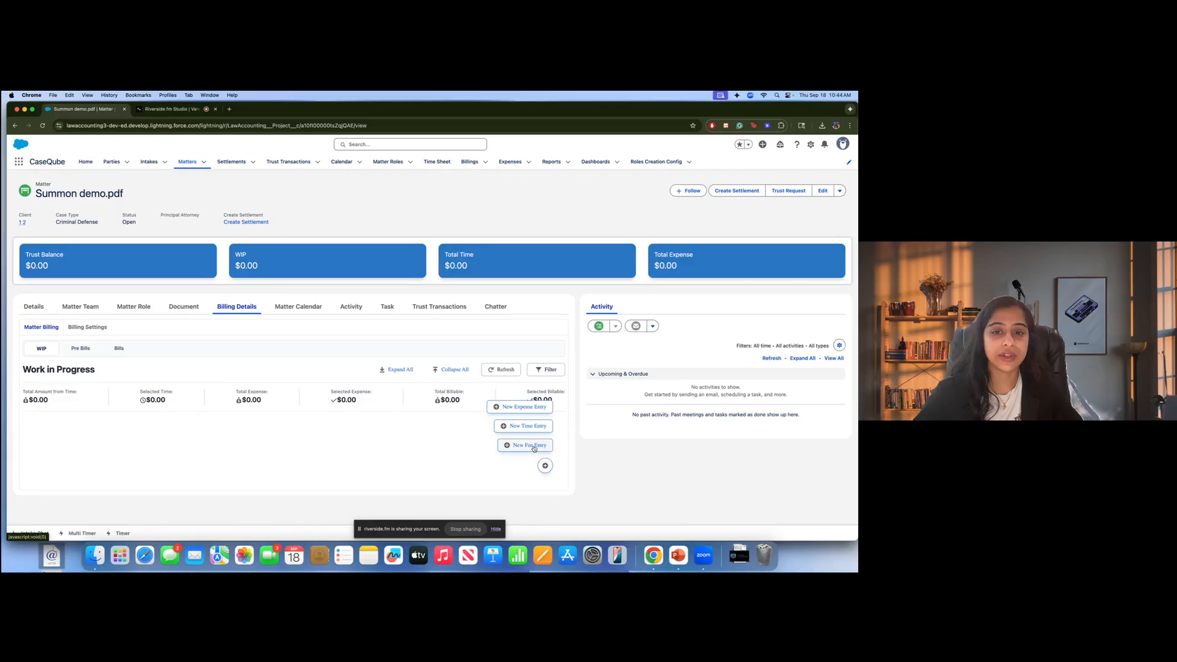
click(532, 446)
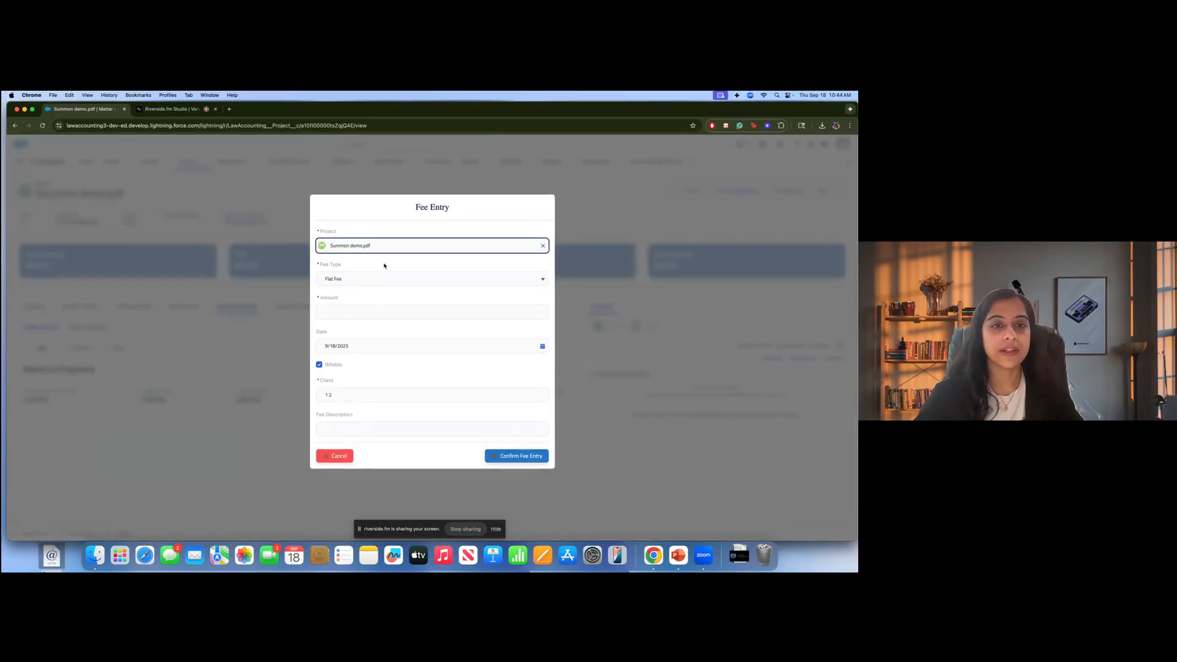
click(397, 283)
click(392, 265)
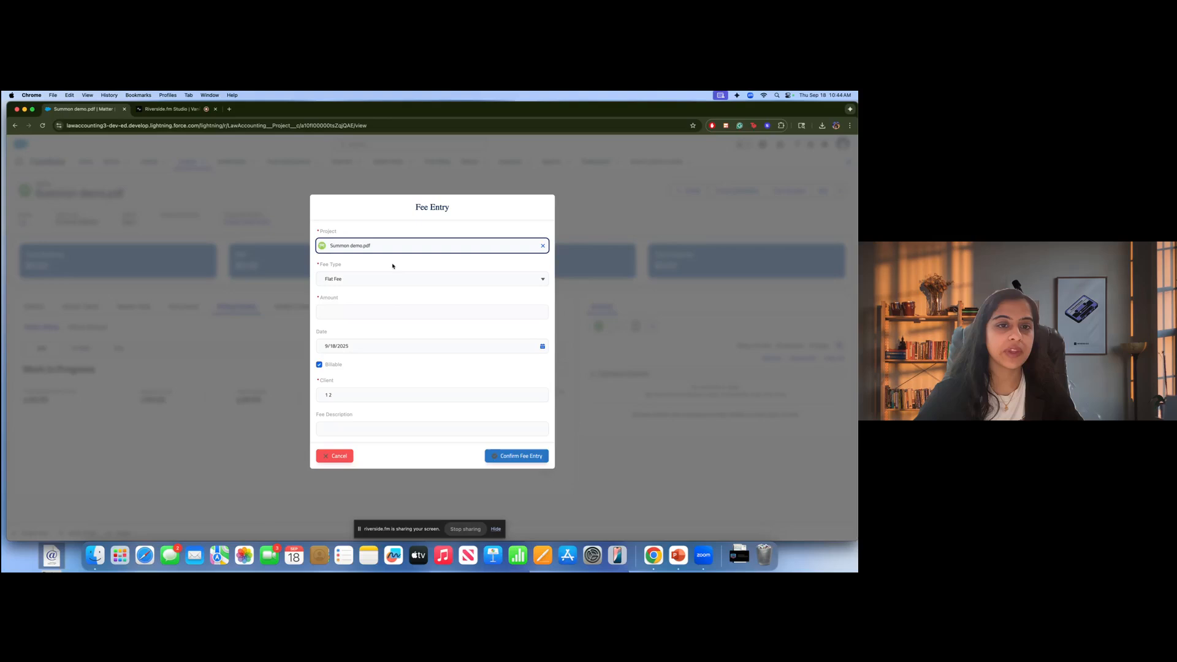
click(404, 310)
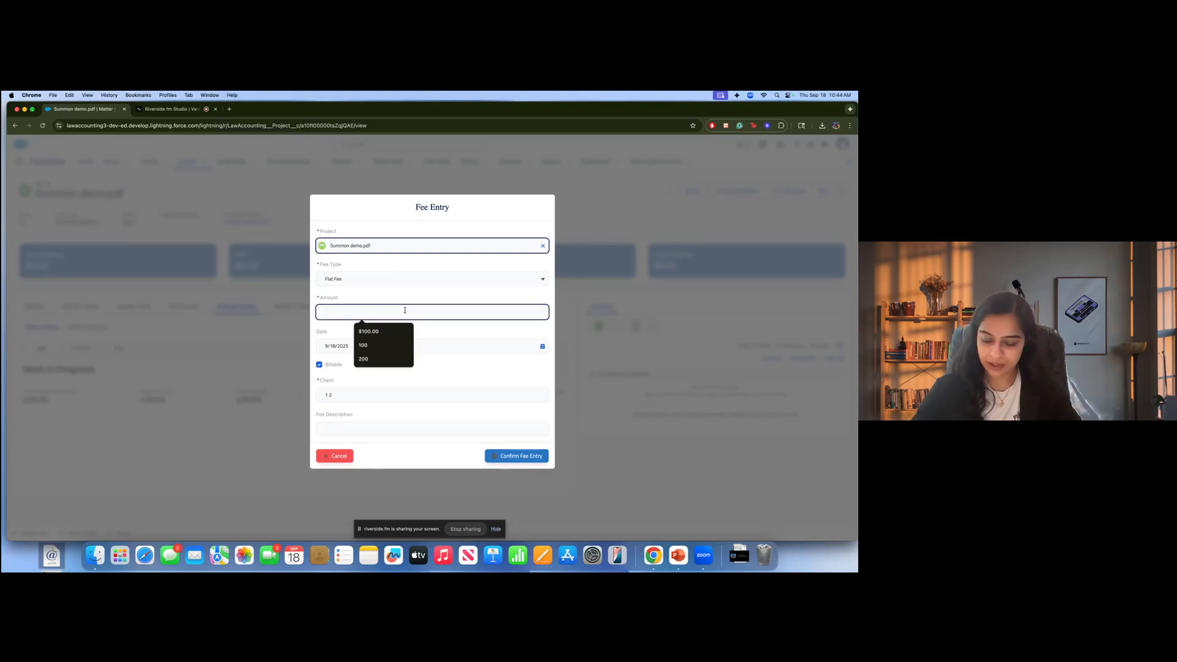
text(5000)
click(395, 399)
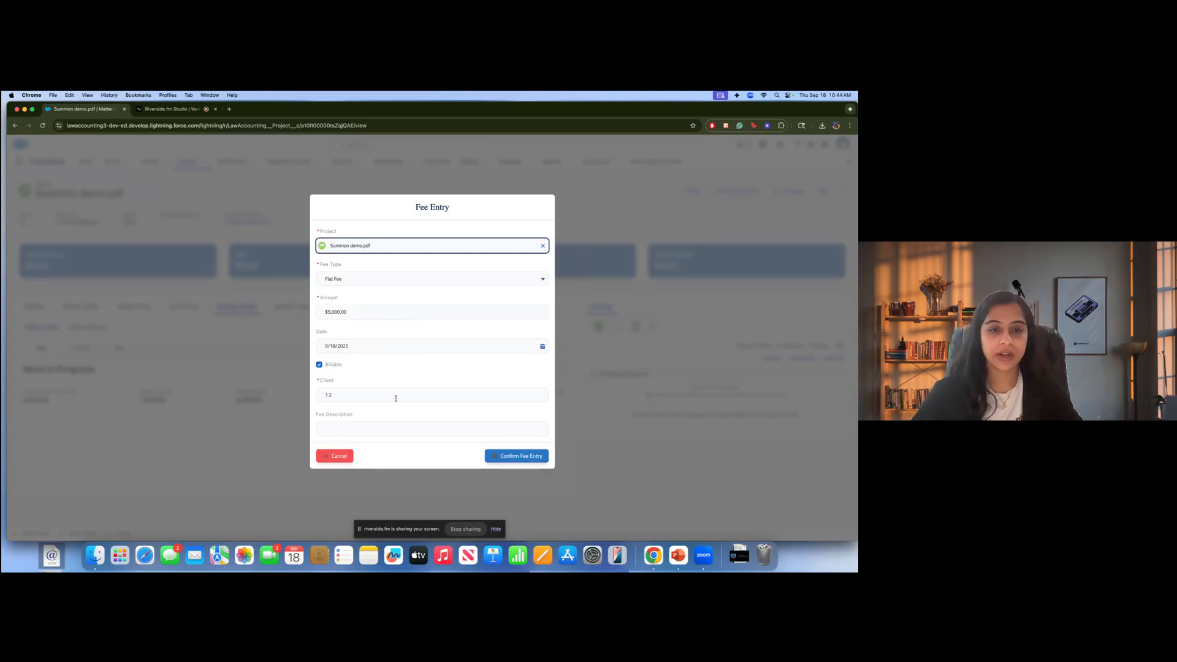
click(528, 456)
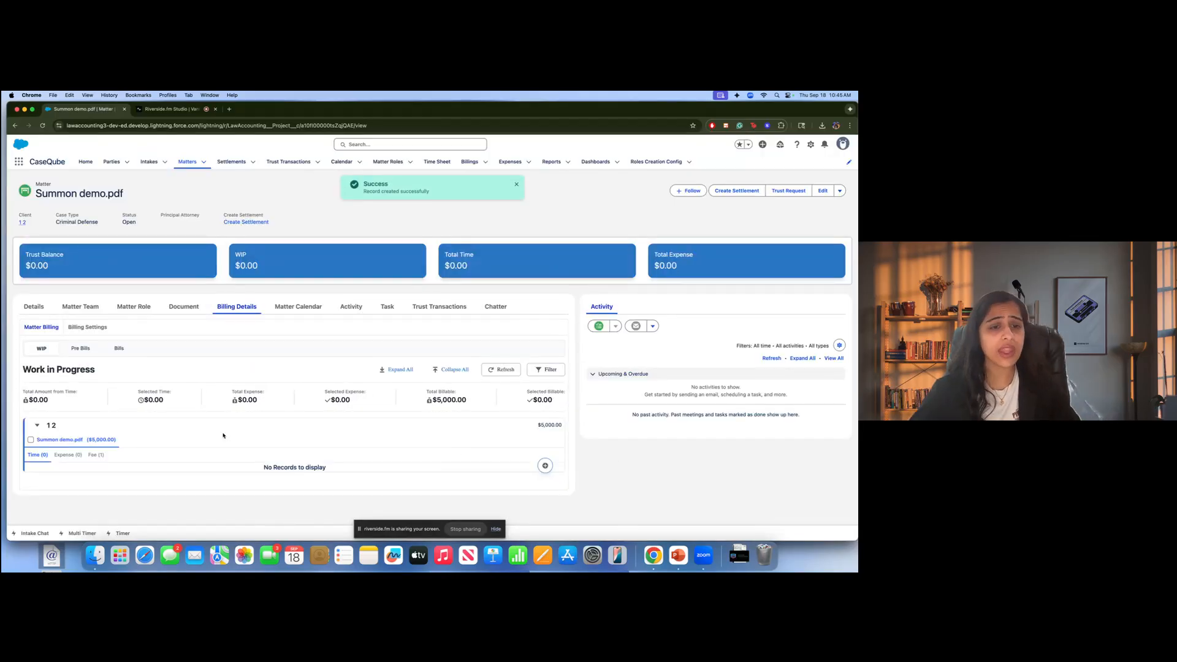
Review the matter's fee and expense records in the work in progress.
click(93, 455)
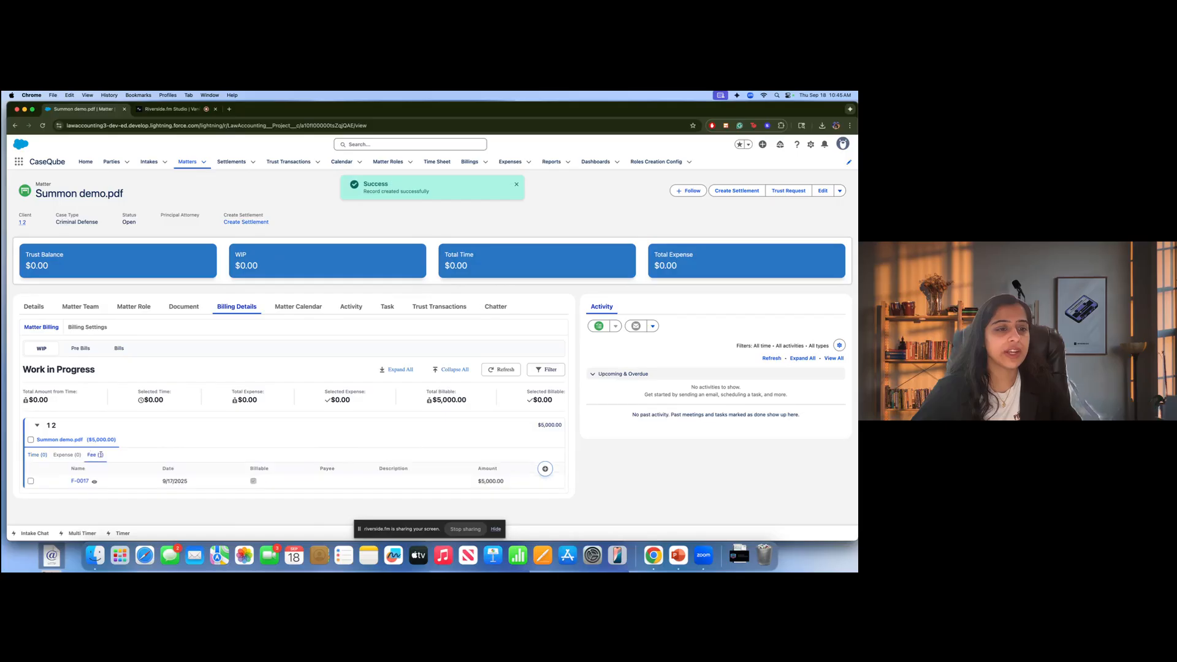
click(59, 455)
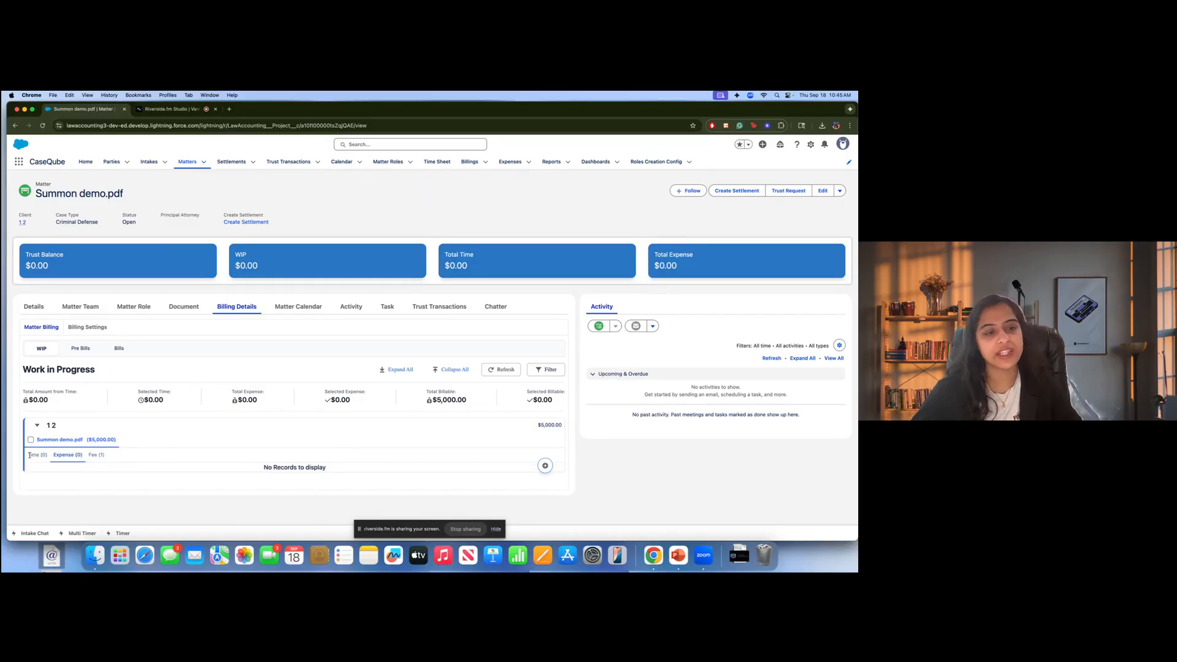
click(96, 455)
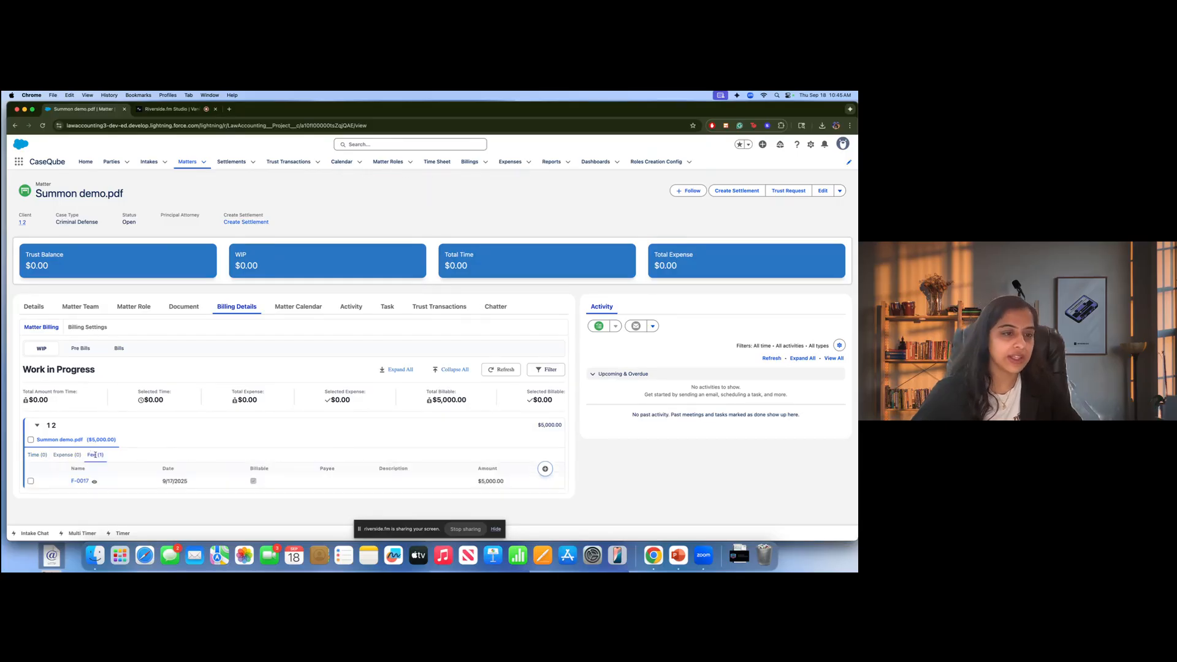
Select all of the matter's unbilled work and start a pre-bill with the due date 9/19/2025.
click(31, 440)
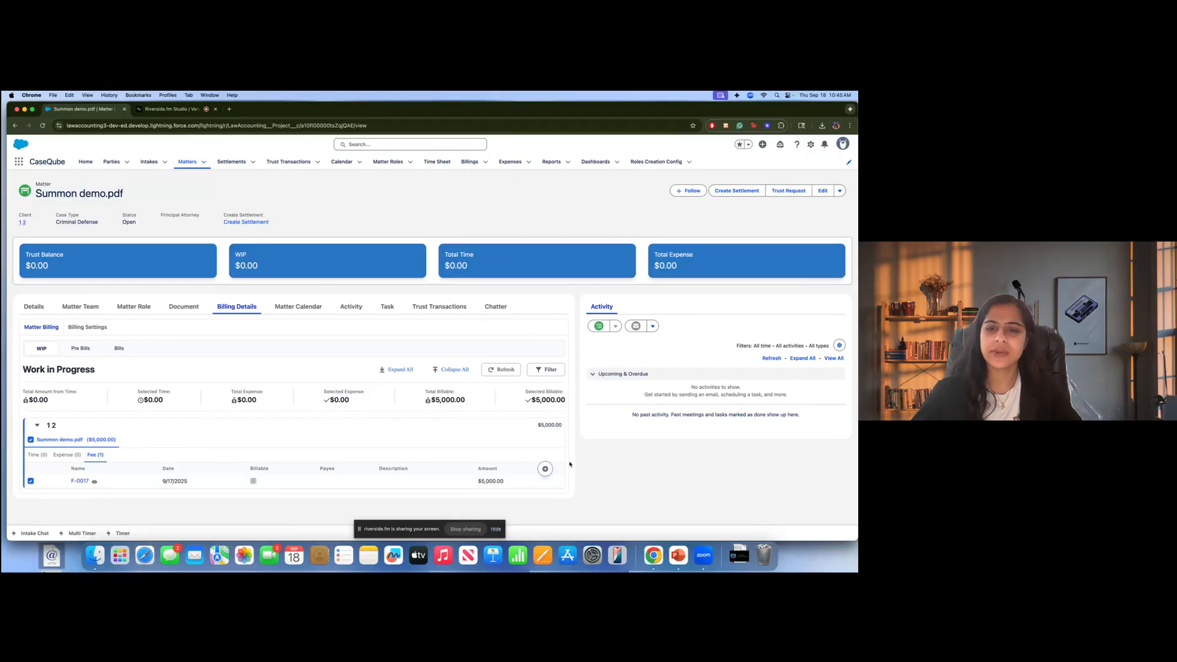
click(543, 470)
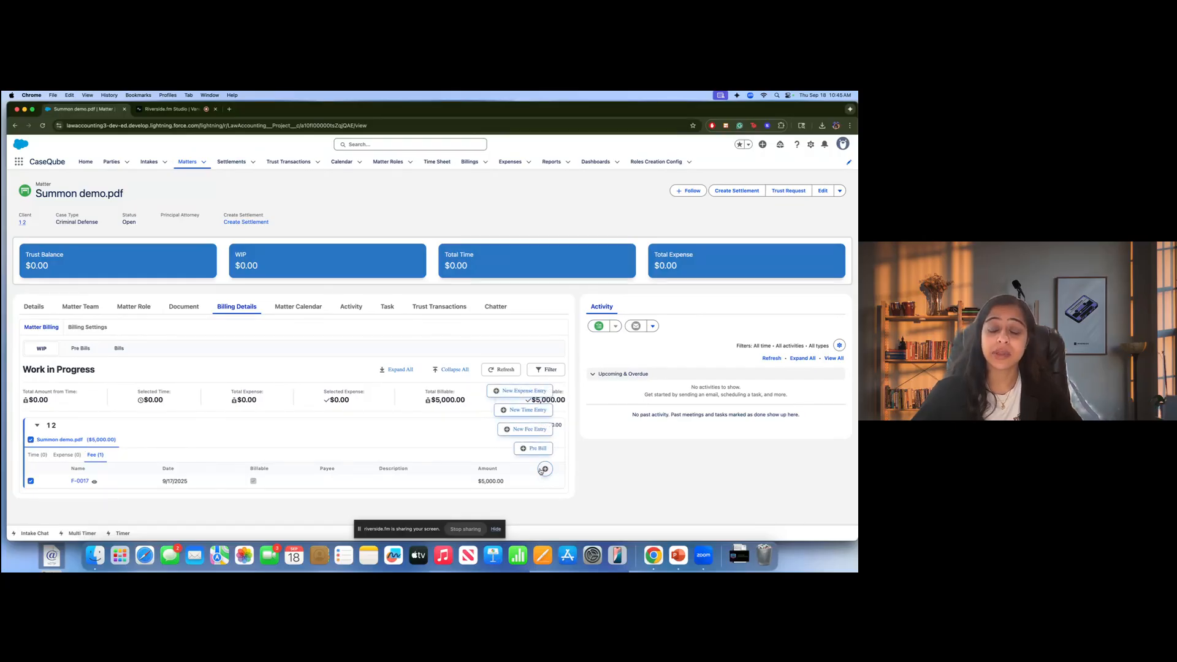
click(538, 448)
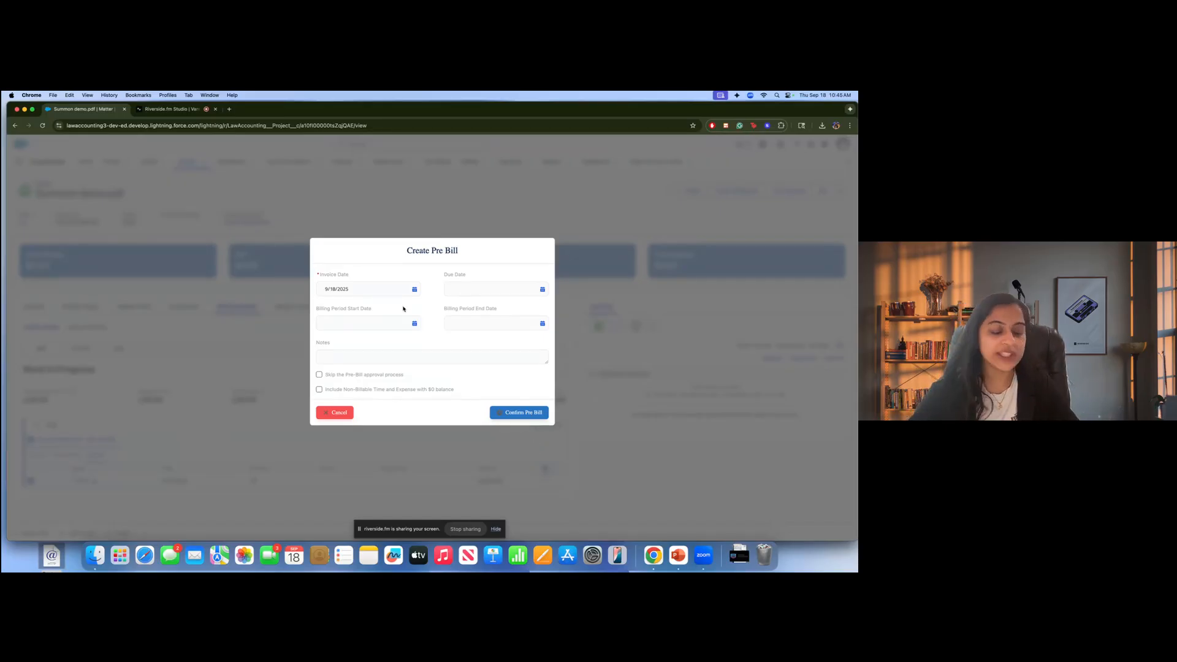
click(482, 287)
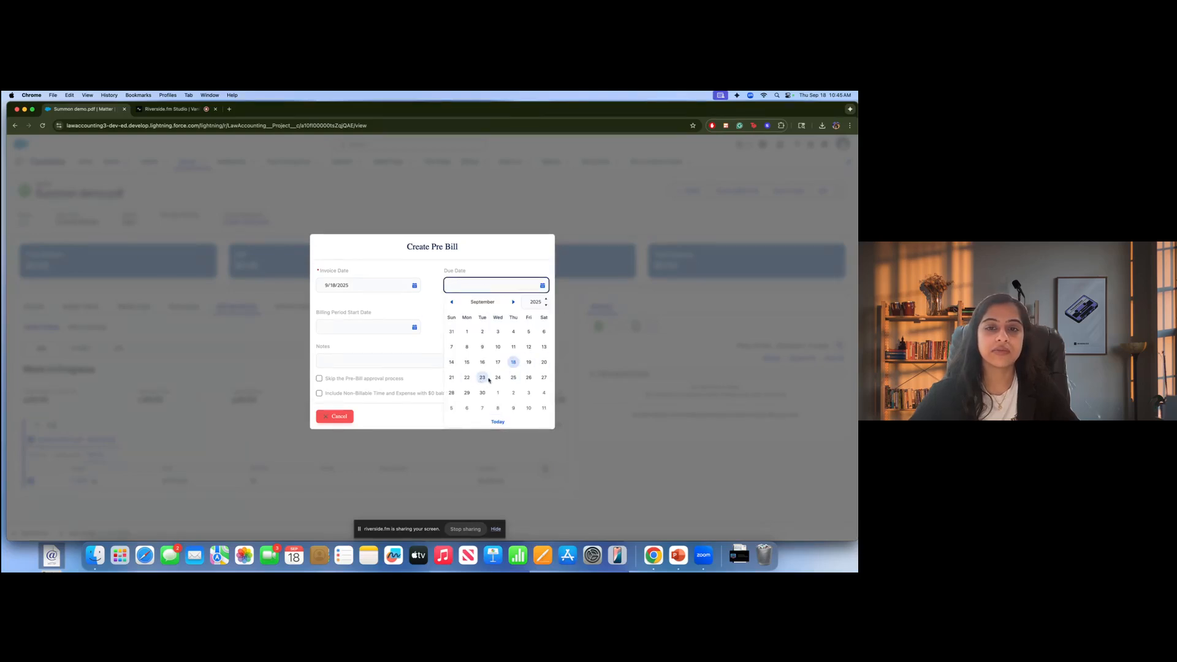
click(529, 362)
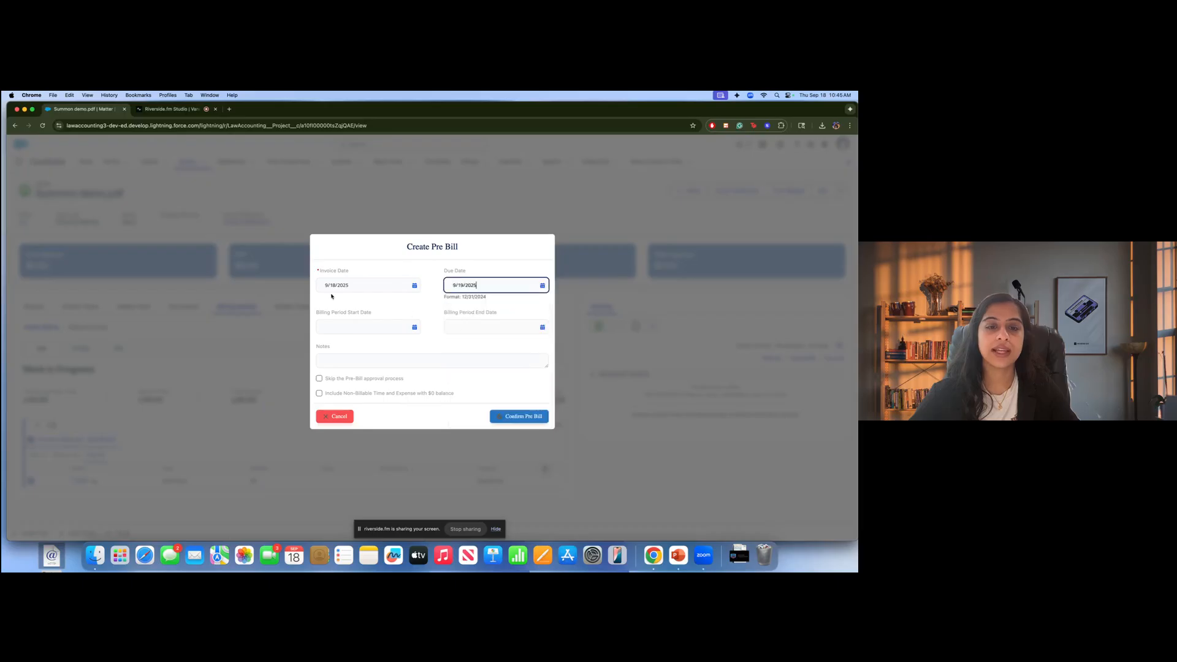
Set the pre-bill's billing period from 9/18/2025 to 9/25/2025, add the note "-flat fee" and confirm it.
click(371, 318)
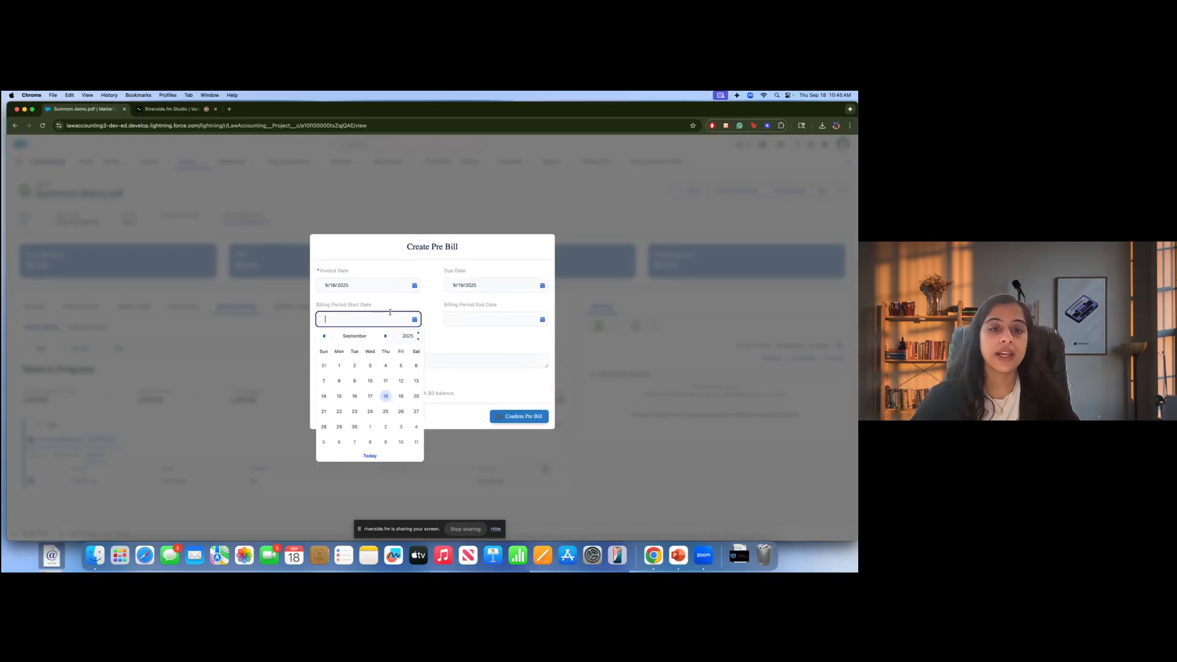
click(386, 398)
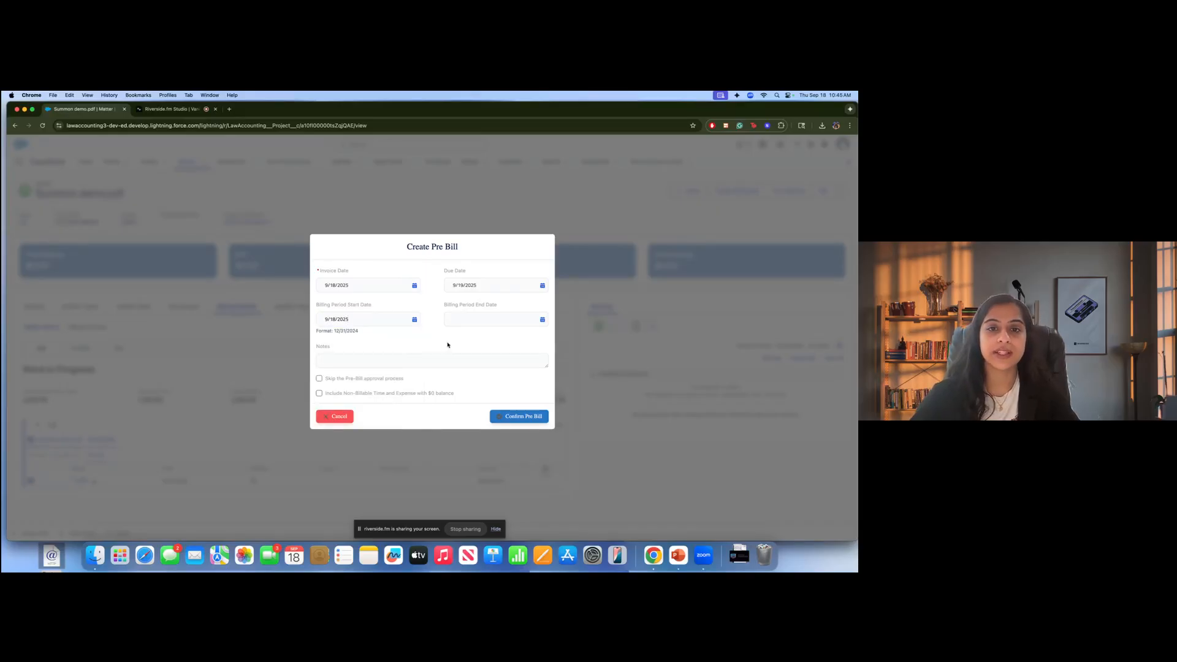
click(487, 319)
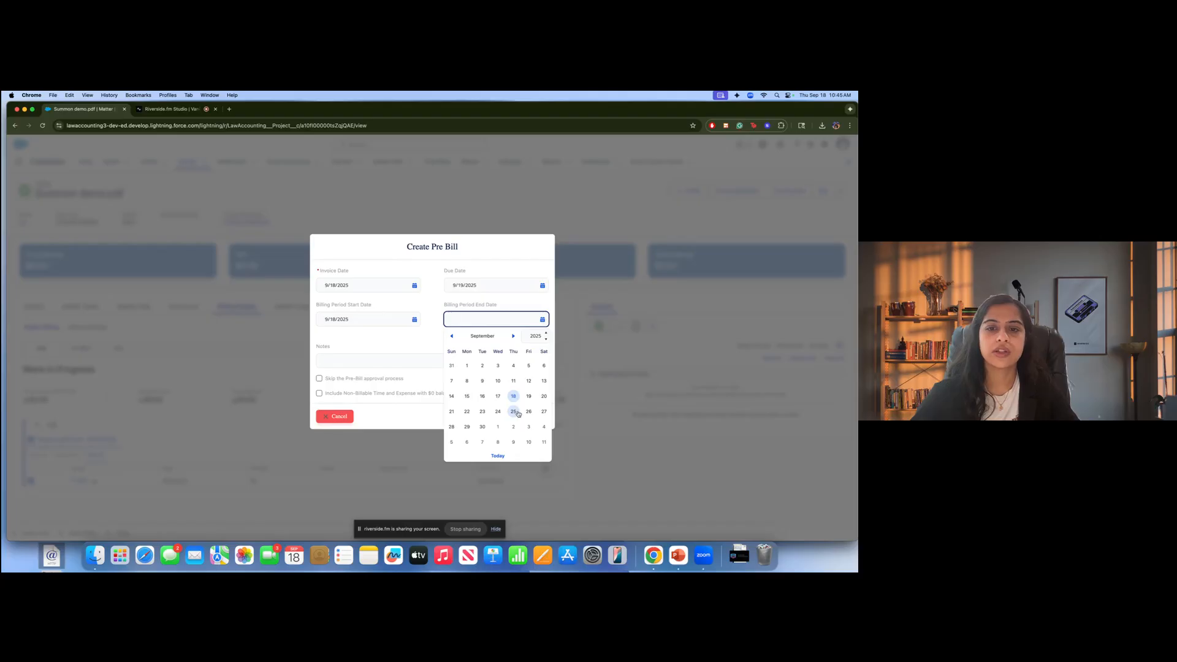
click(513, 412)
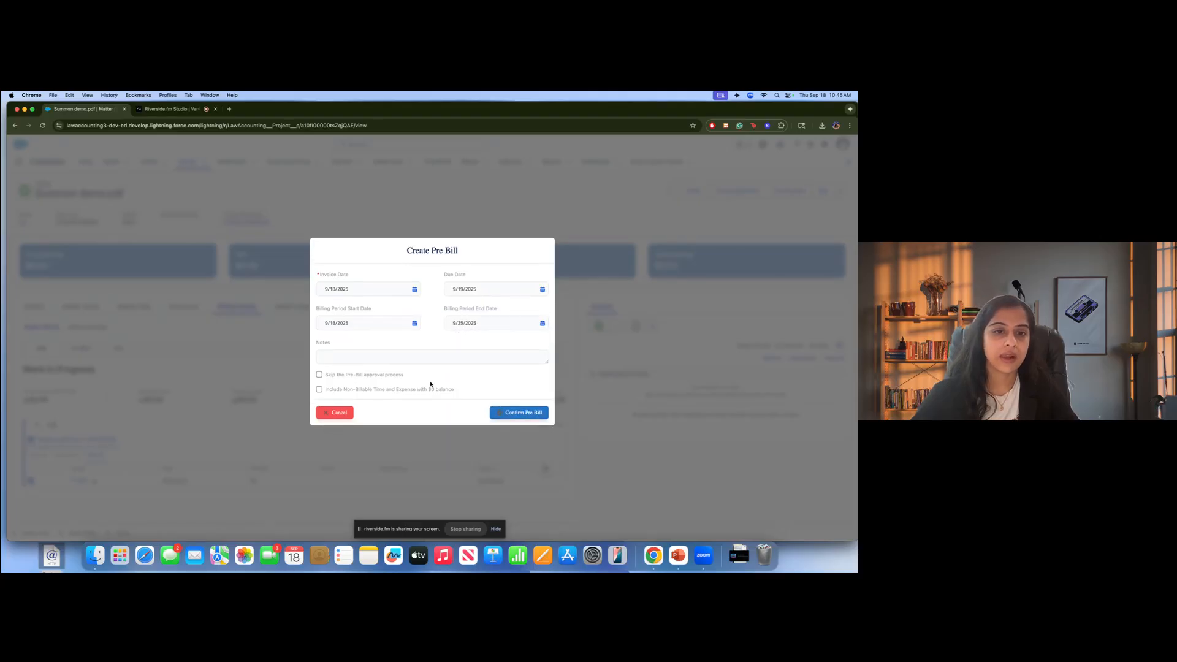
click(388, 358)
text(-flat fee)
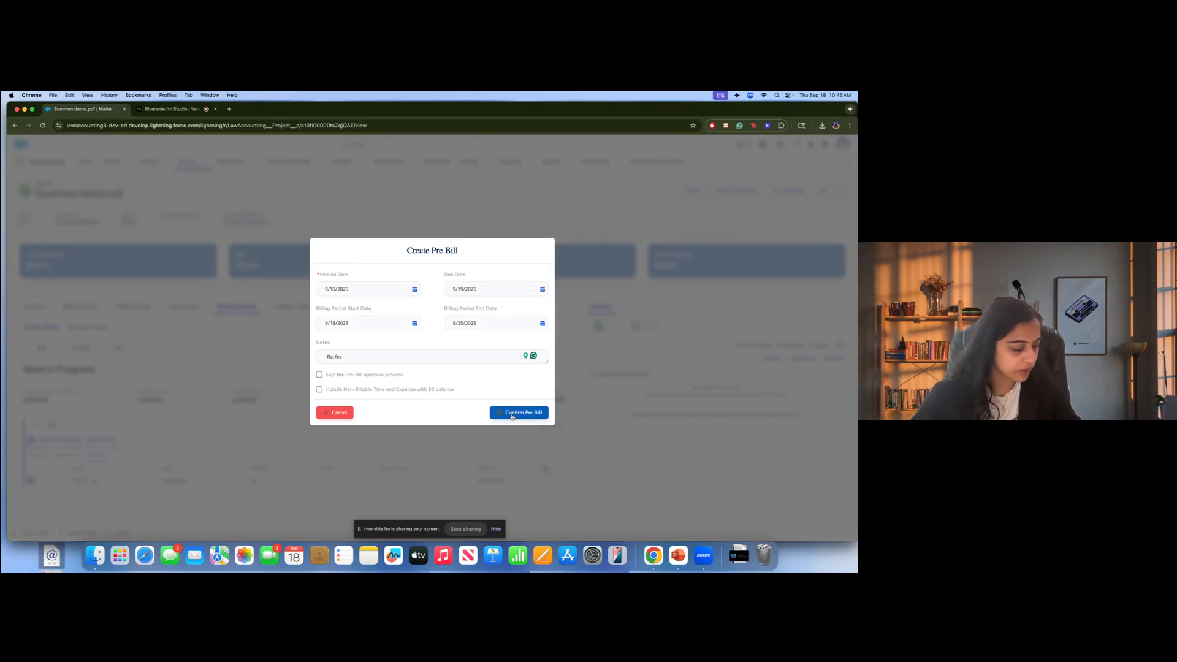
click(512, 414)
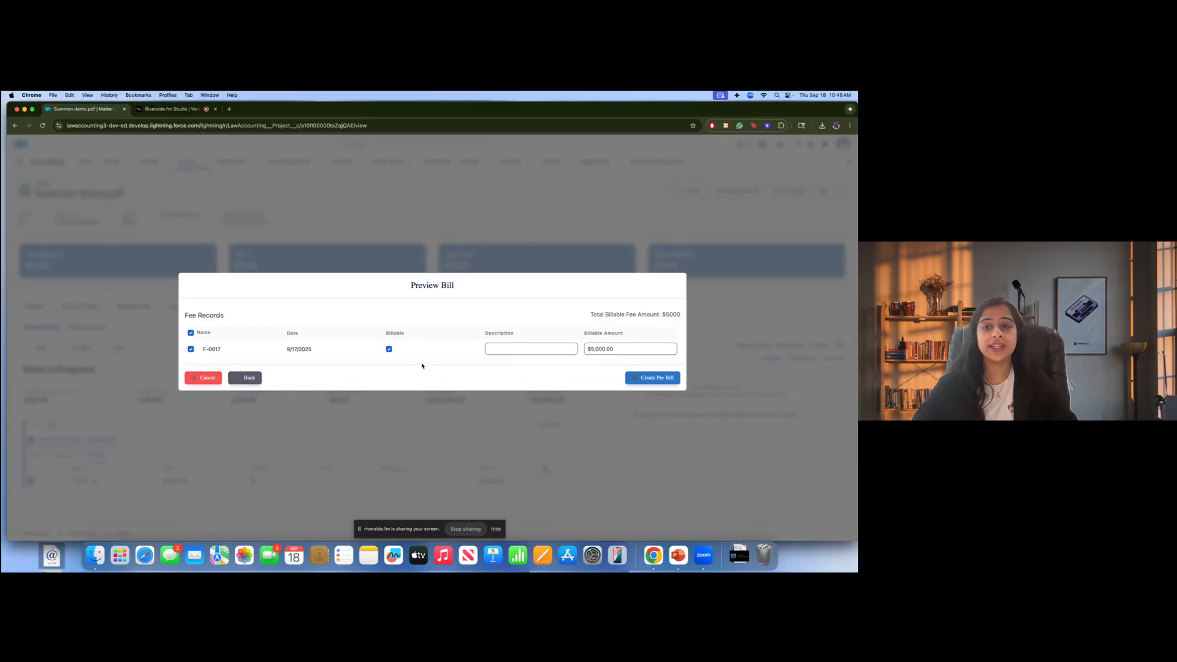
Describe the fee record in the bill preview as "-samle fee entry" and create the pre-bill.
click(500, 351)
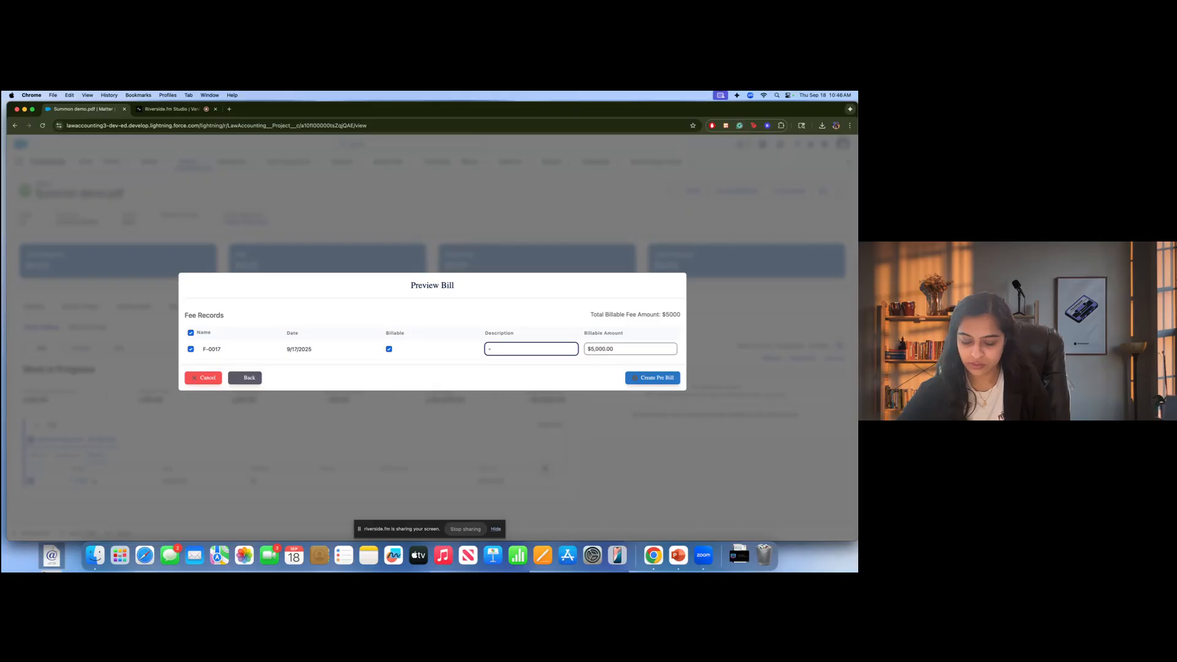
text(-samle fee entry)
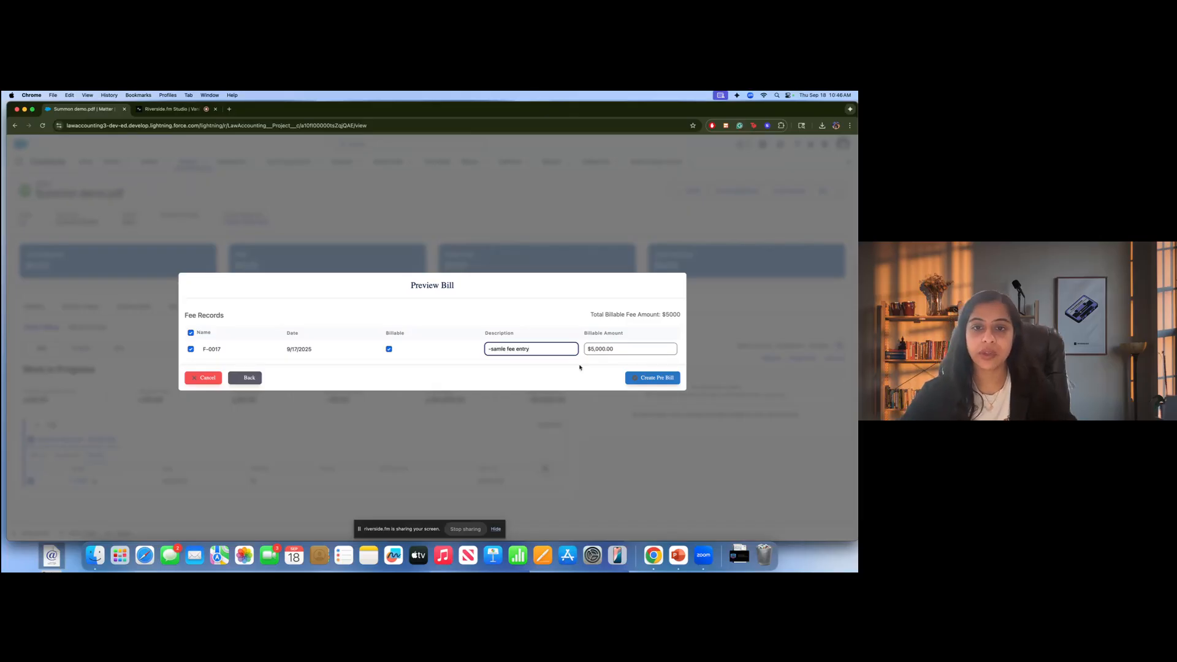
click(660, 380)
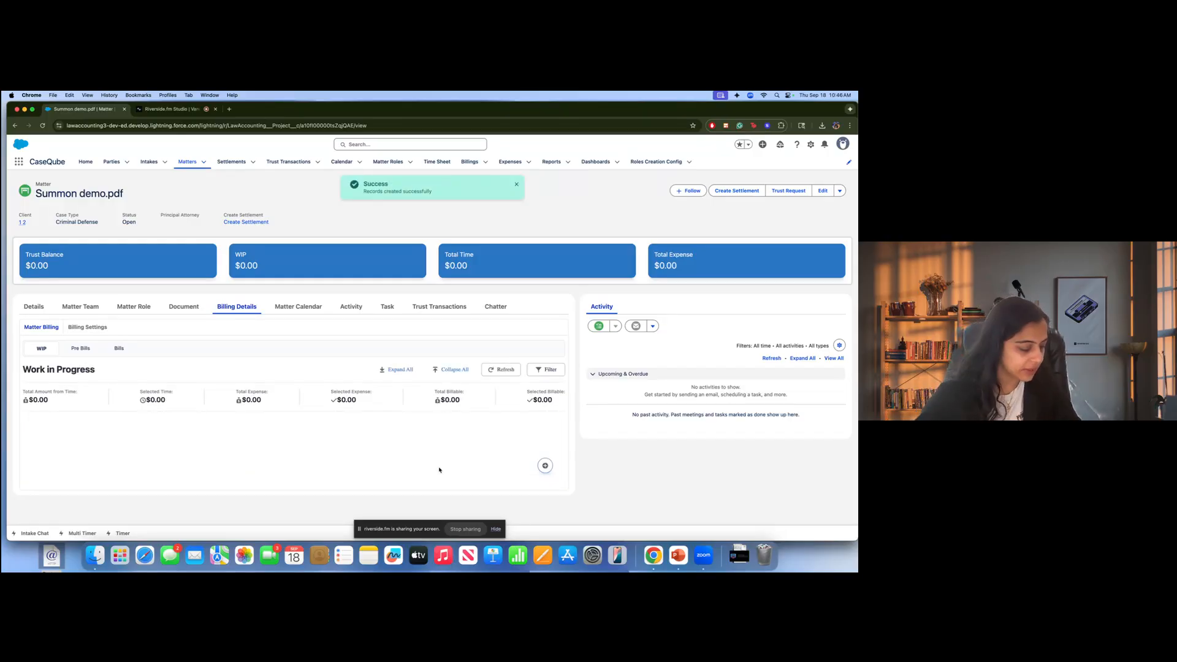
Open the new pre-bill's record from the matter's list of pre-bills.
click(89, 351)
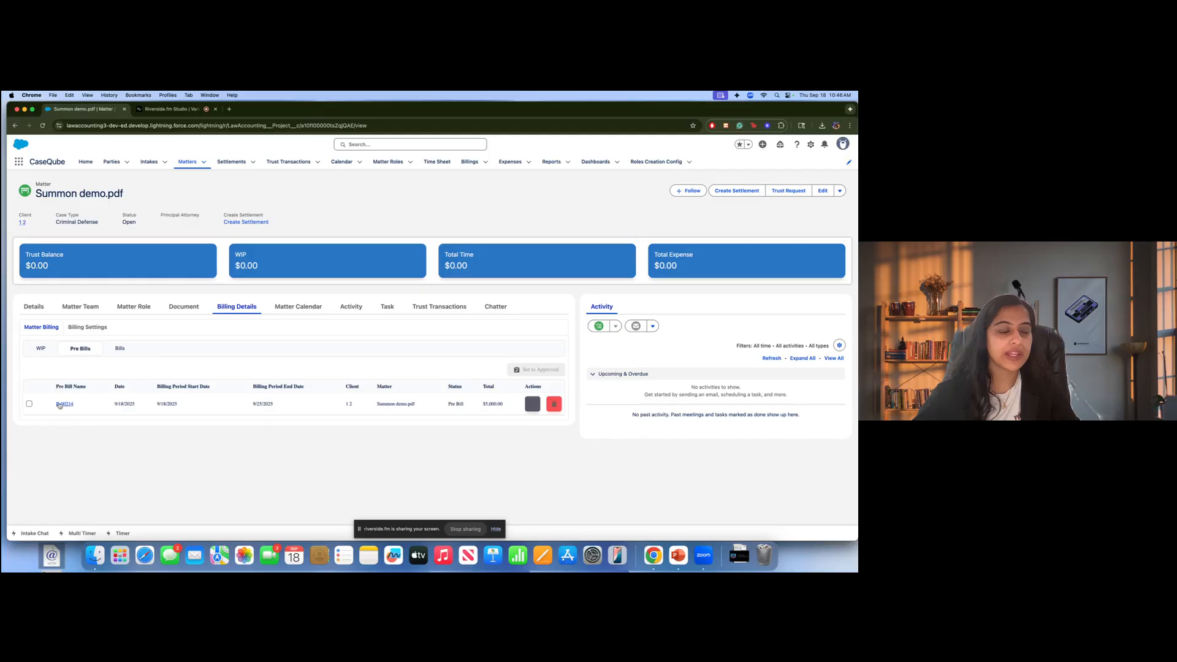
click(61, 404)
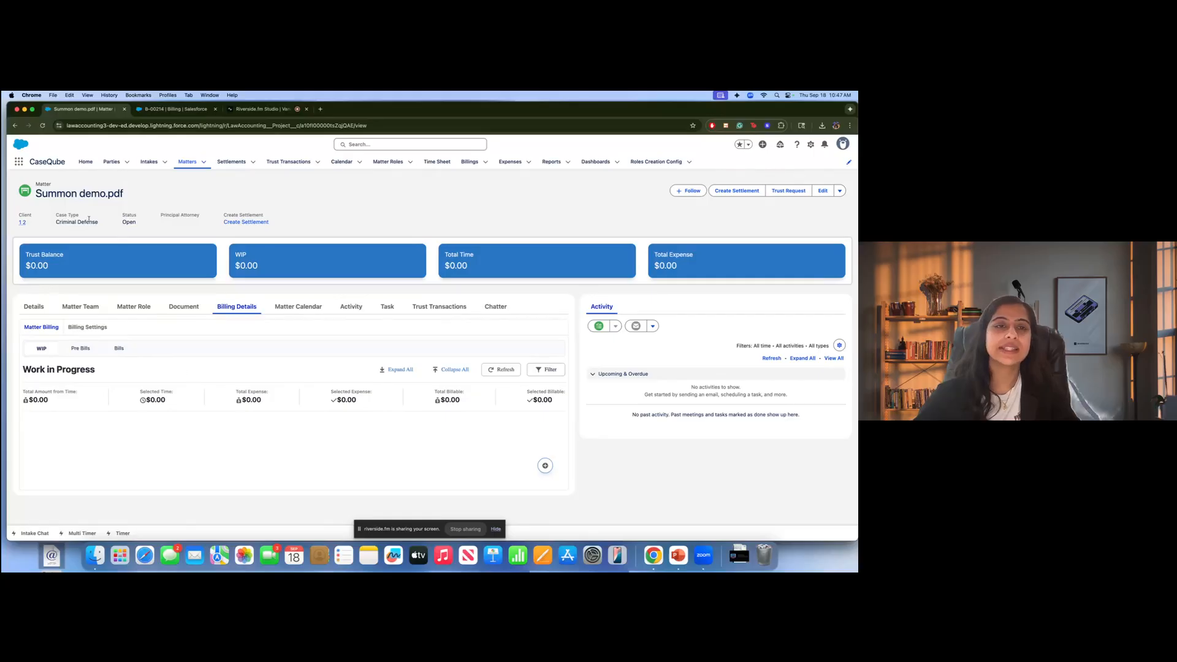
Switch to the Billing Setup app and open its Work in Progress page.
click(22, 162)
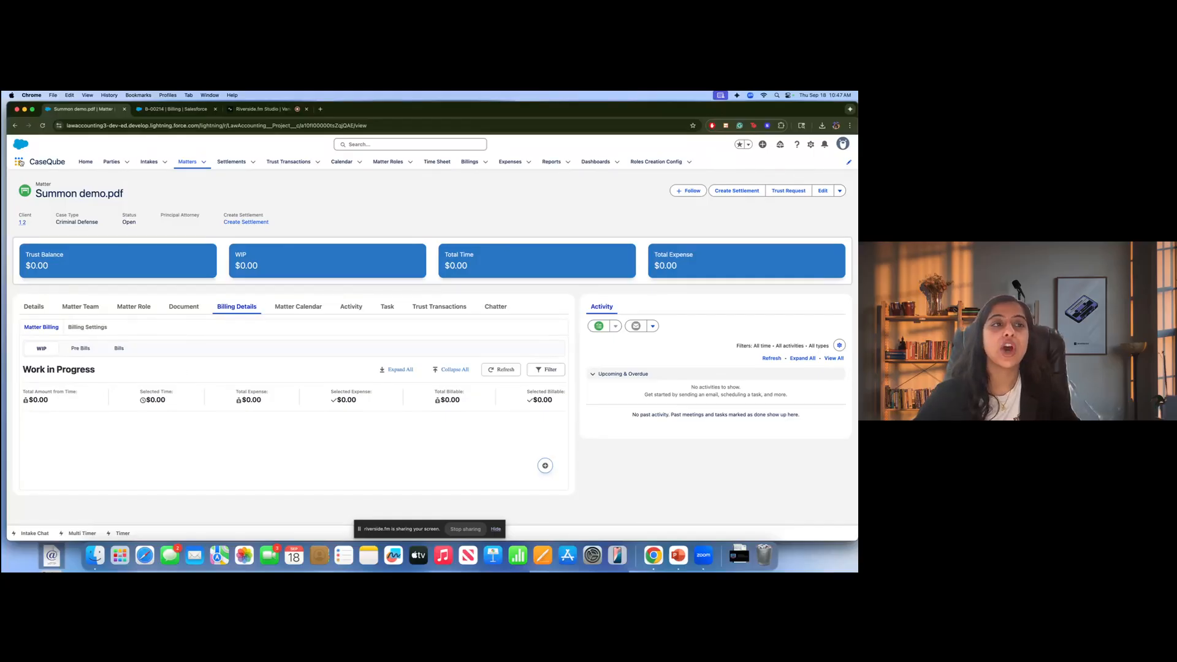
text(b)
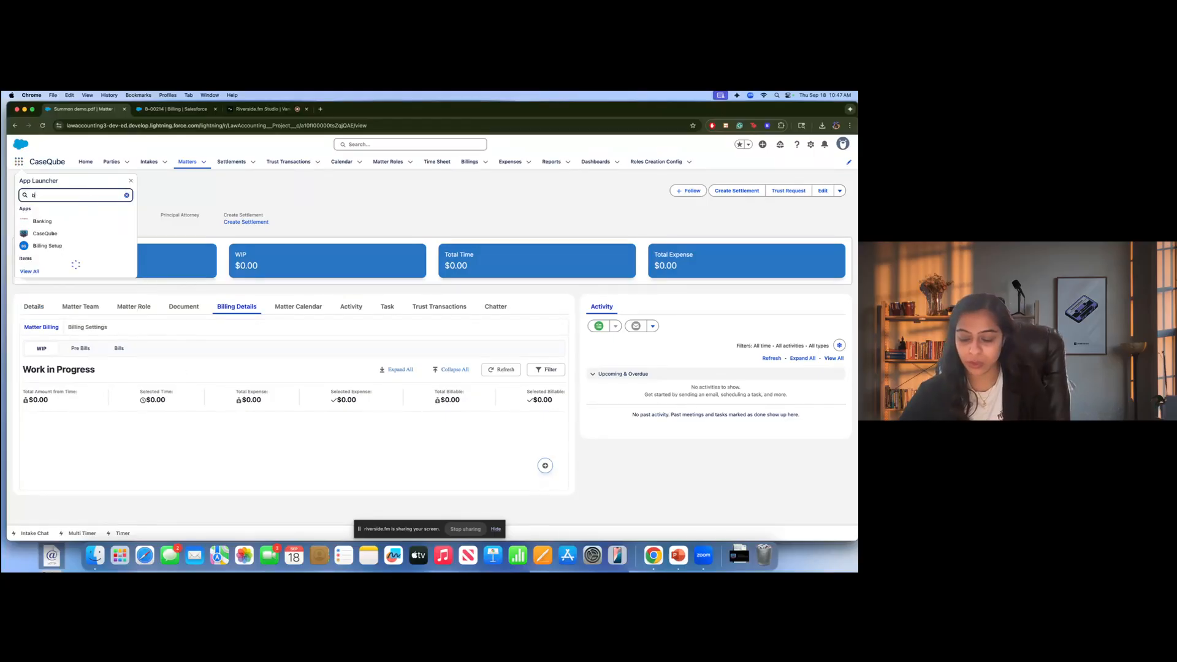
text(illing seto)
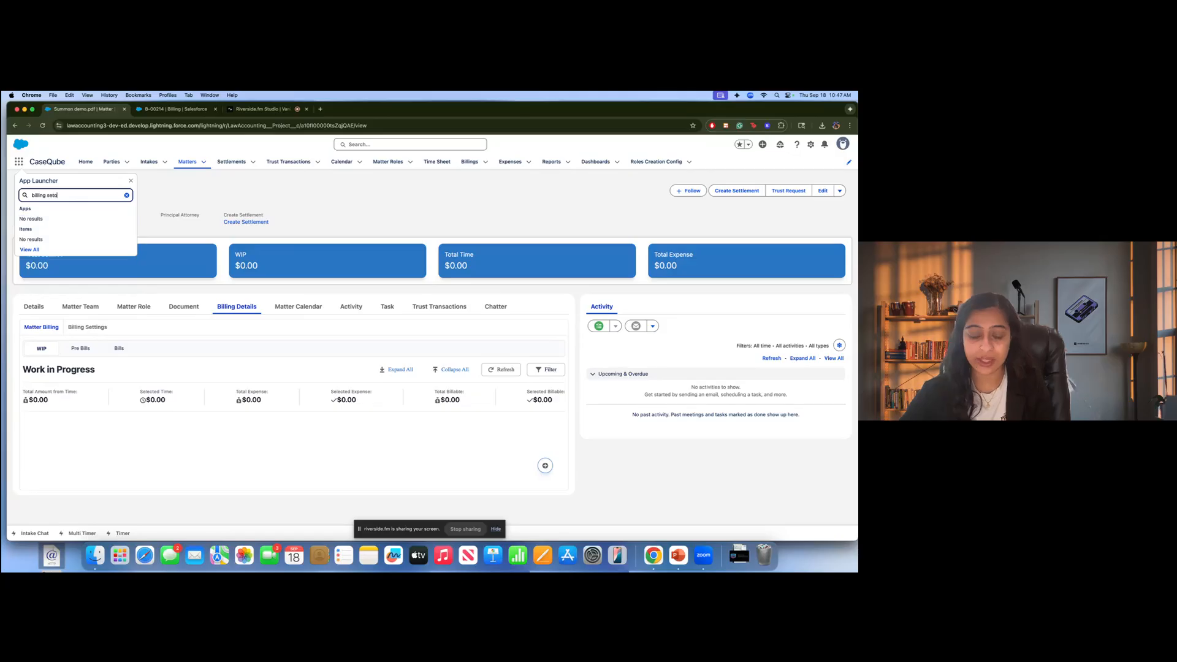
key(BackSpace)
key(BackSpace)
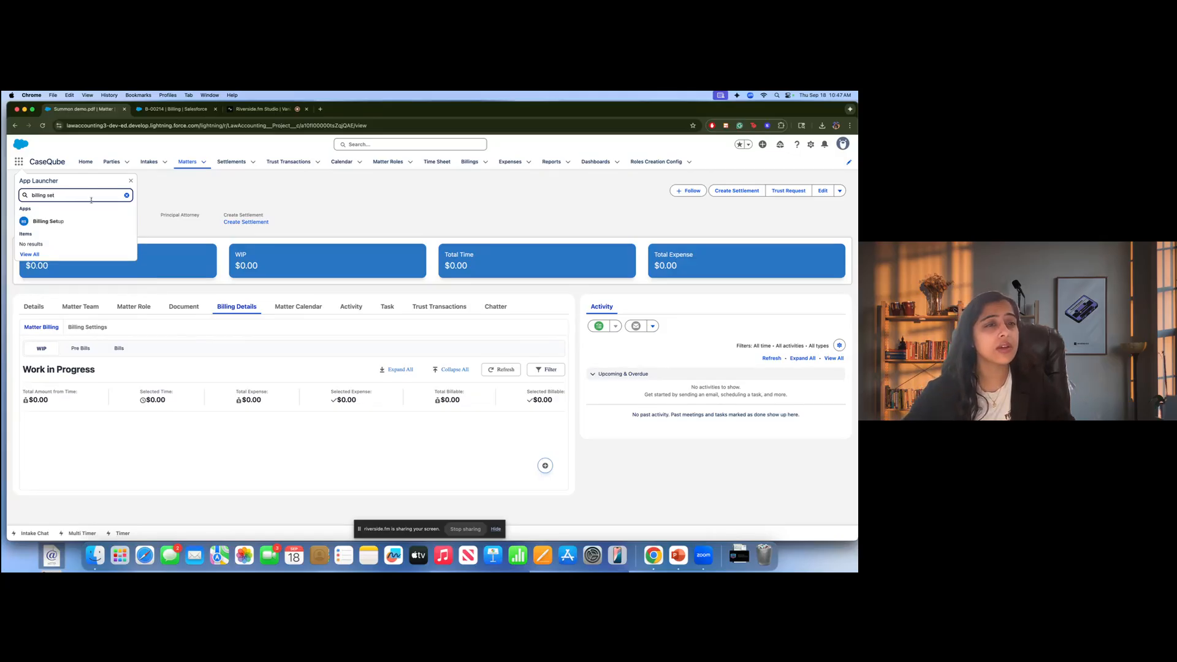
click(91, 222)
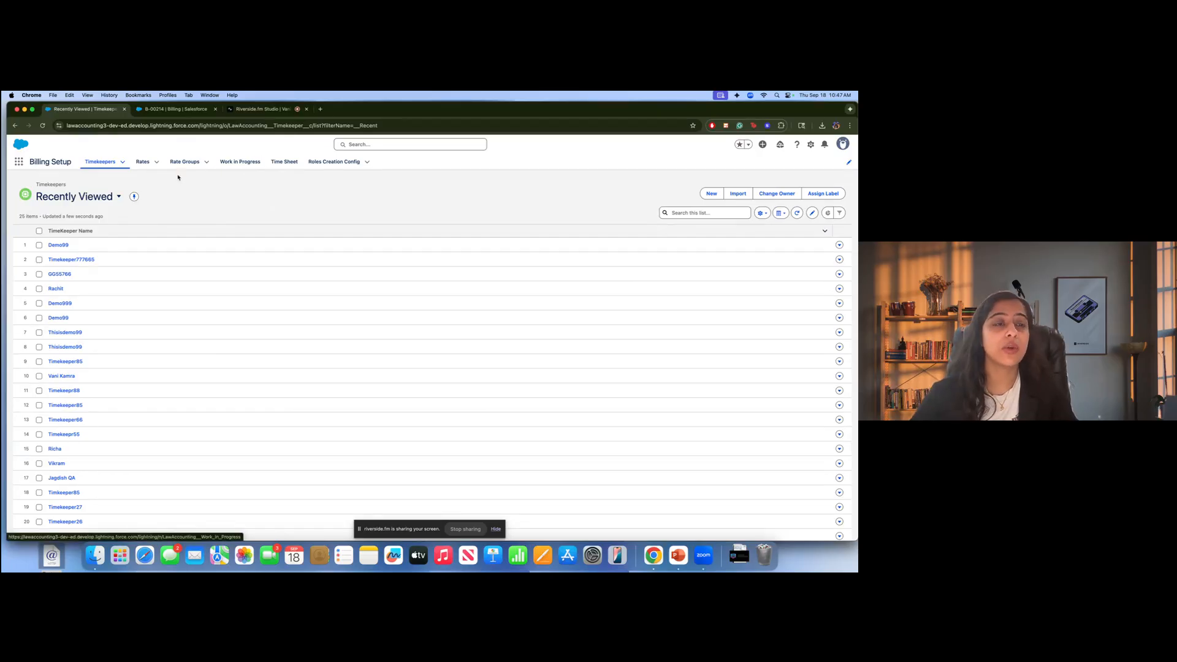
click(239, 163)
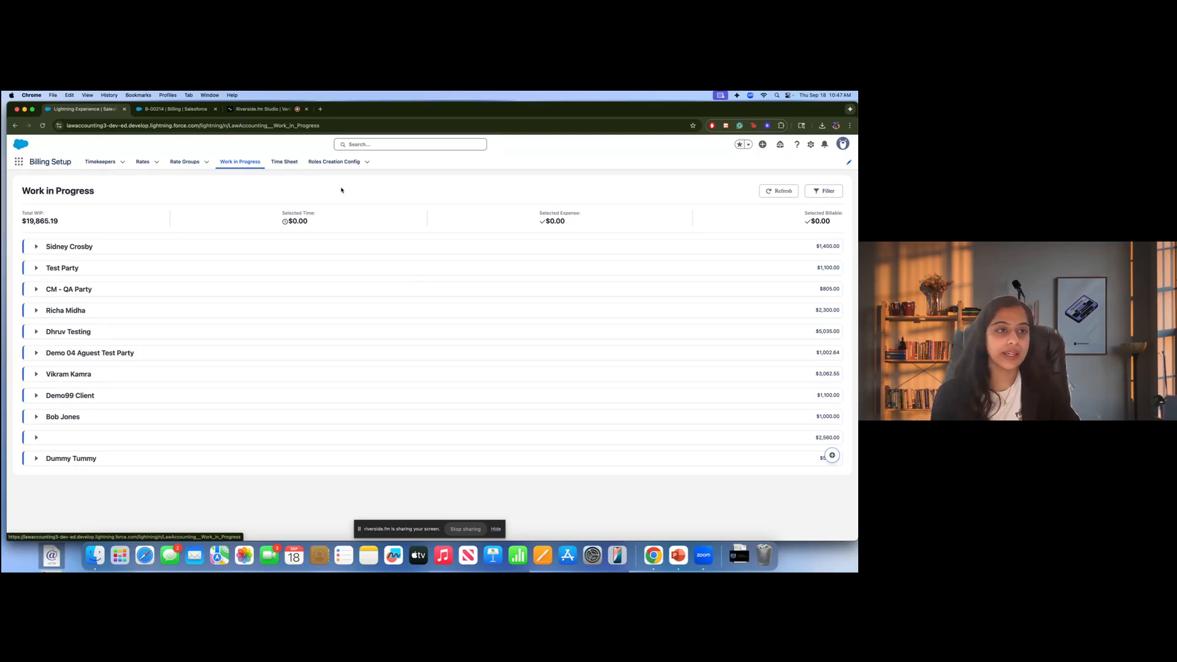
Filter the work in progress to time and expense records dated from 9/1/2025 to 9/30/2025.
click(817, 194)
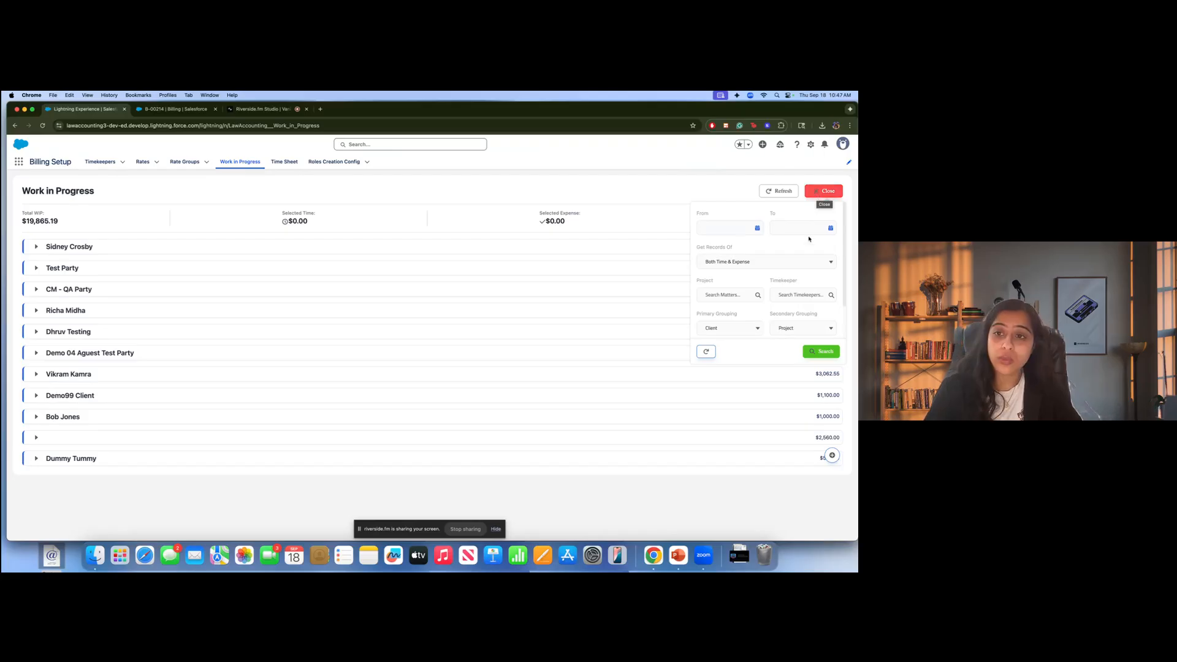
click(751, 327)
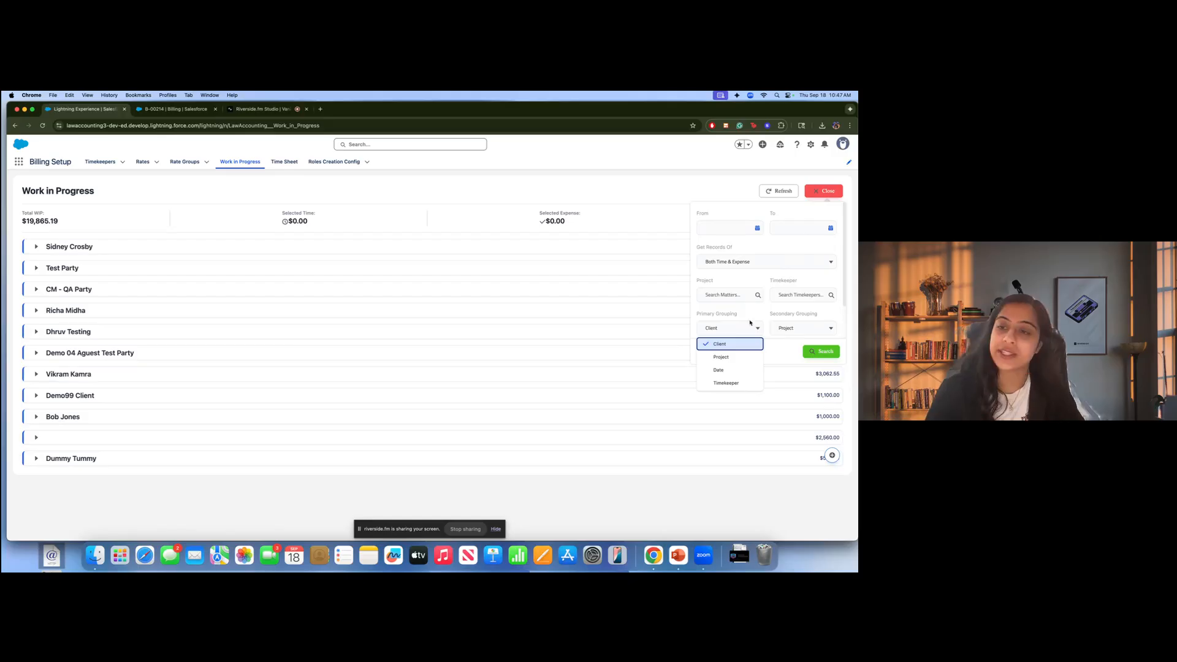
click(816, 192)
click(816, 192)
click(742, 292)
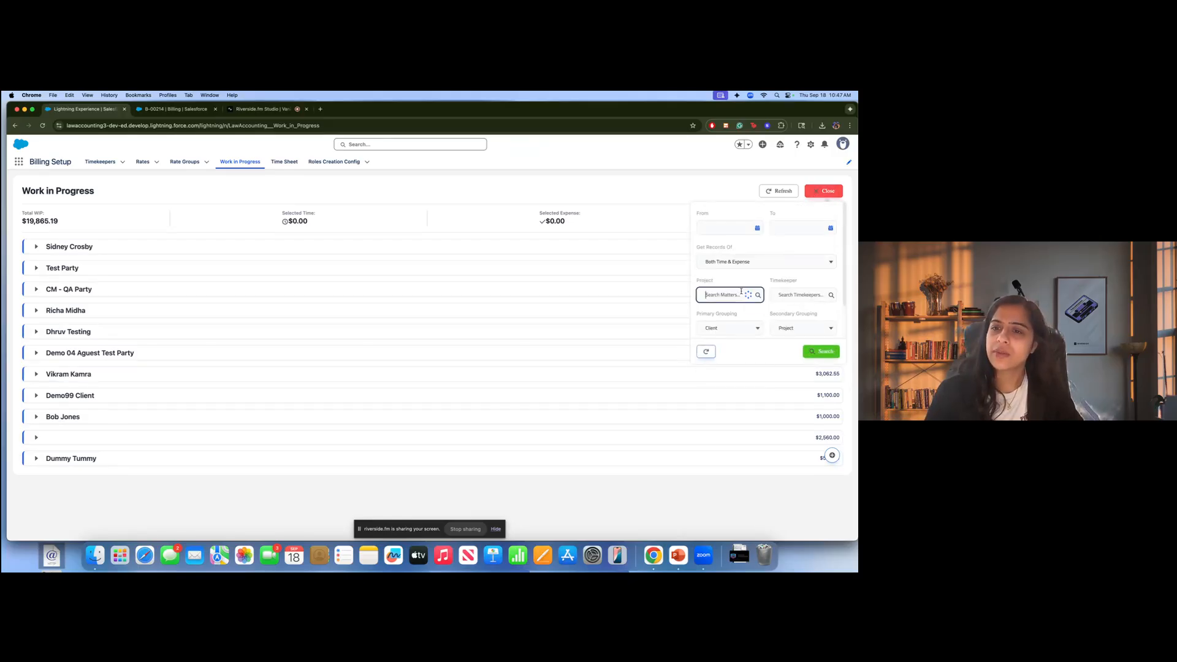
click(730, 277)
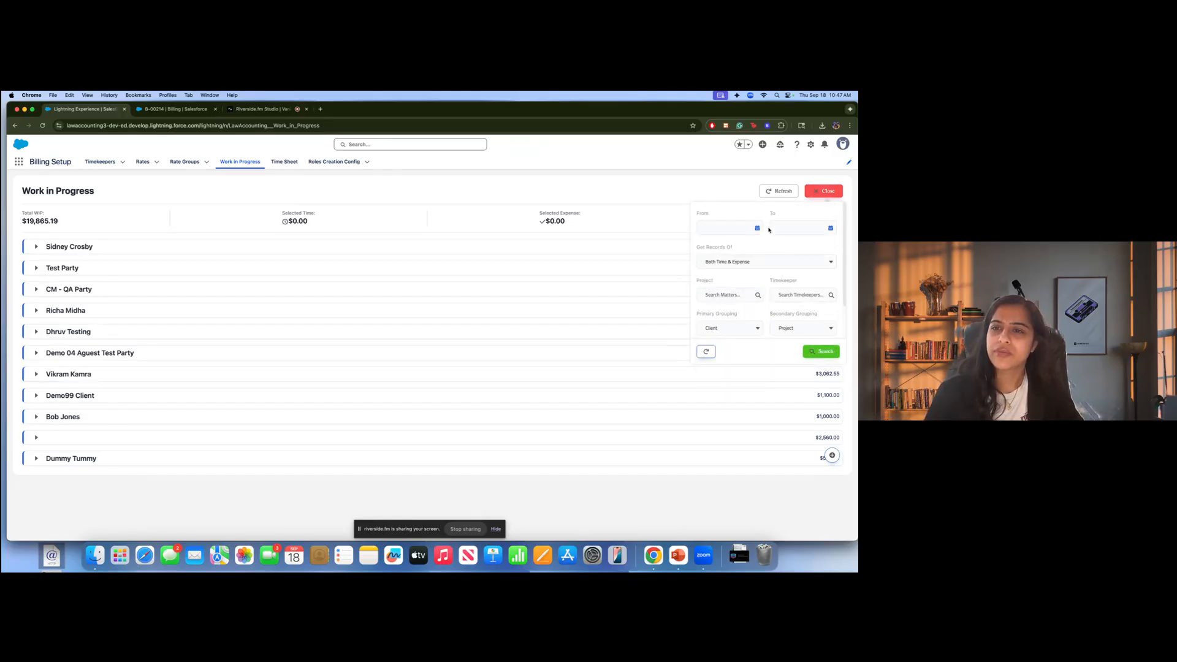
click(758, 228)
click(723, 277)
click(804, 227)
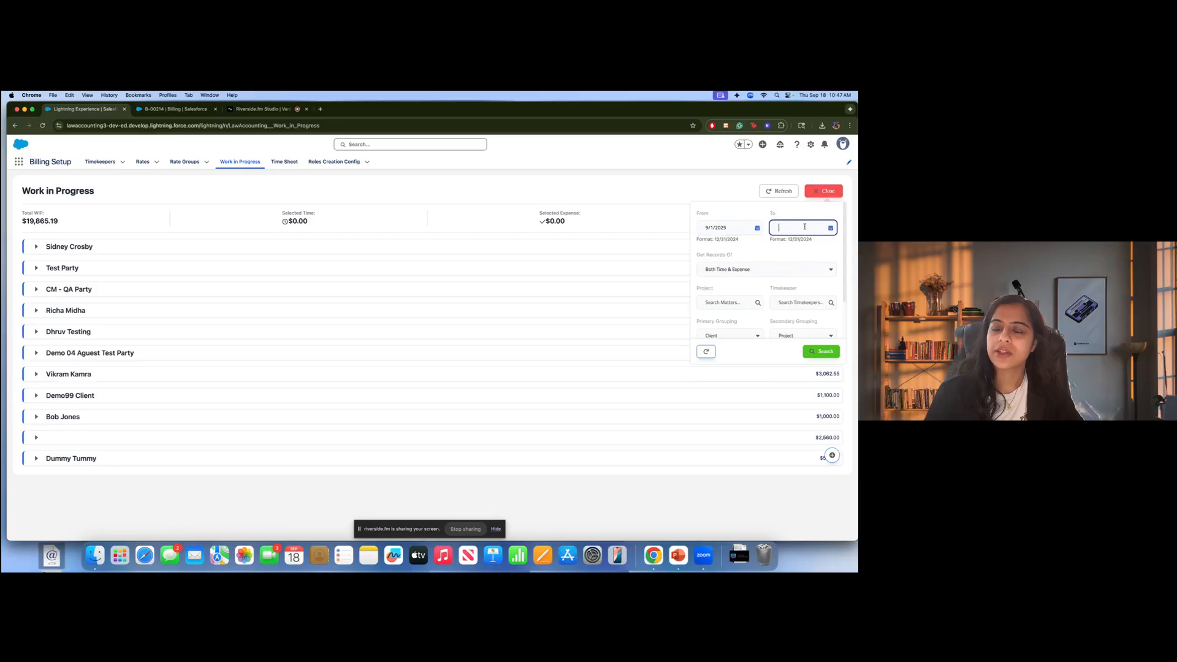
click(767, 335)
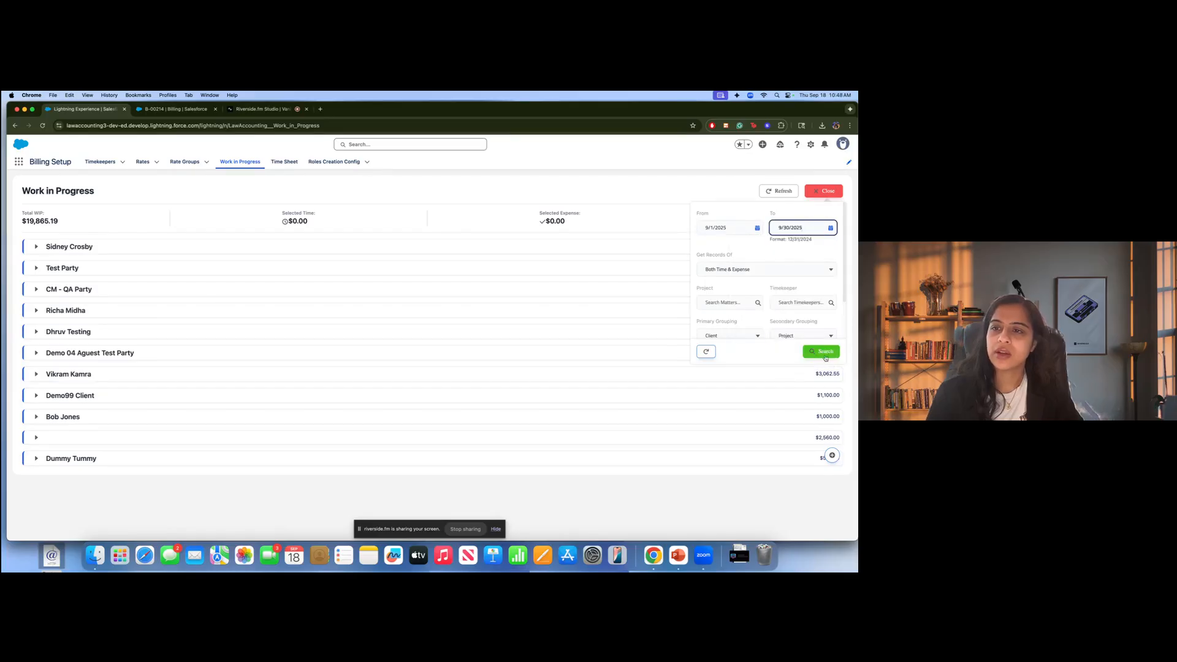
click(825, 355)
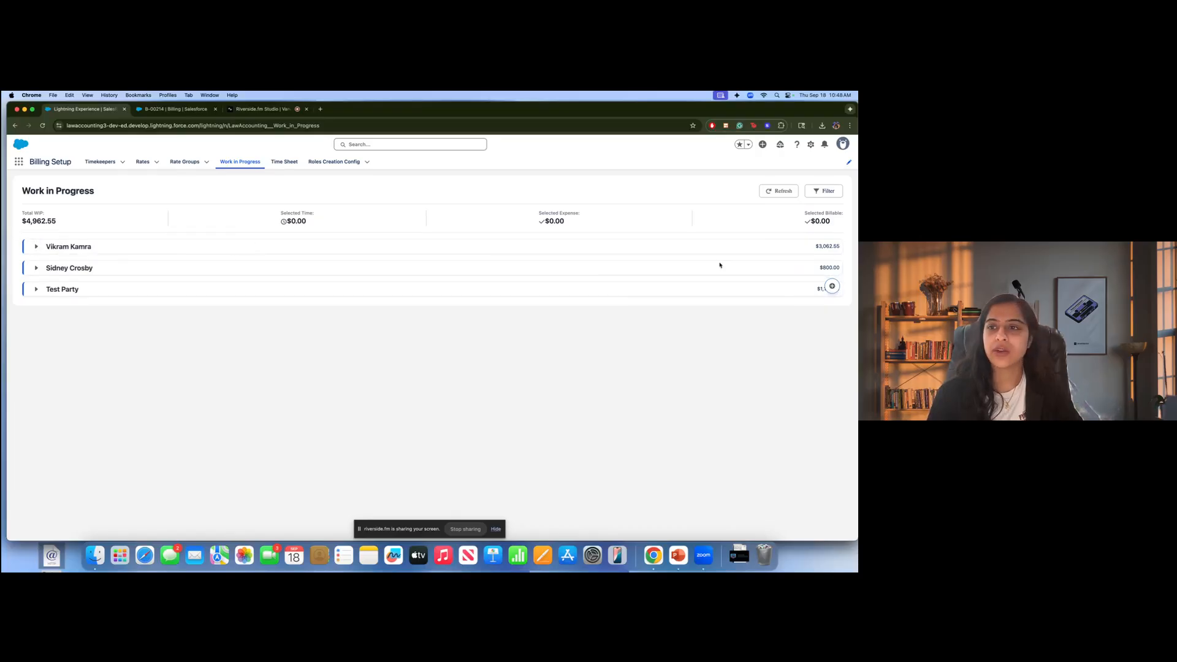
Select all unbilled work of the first client's matter in the filtered list and start a pre-bill for it.
click(36, 246)
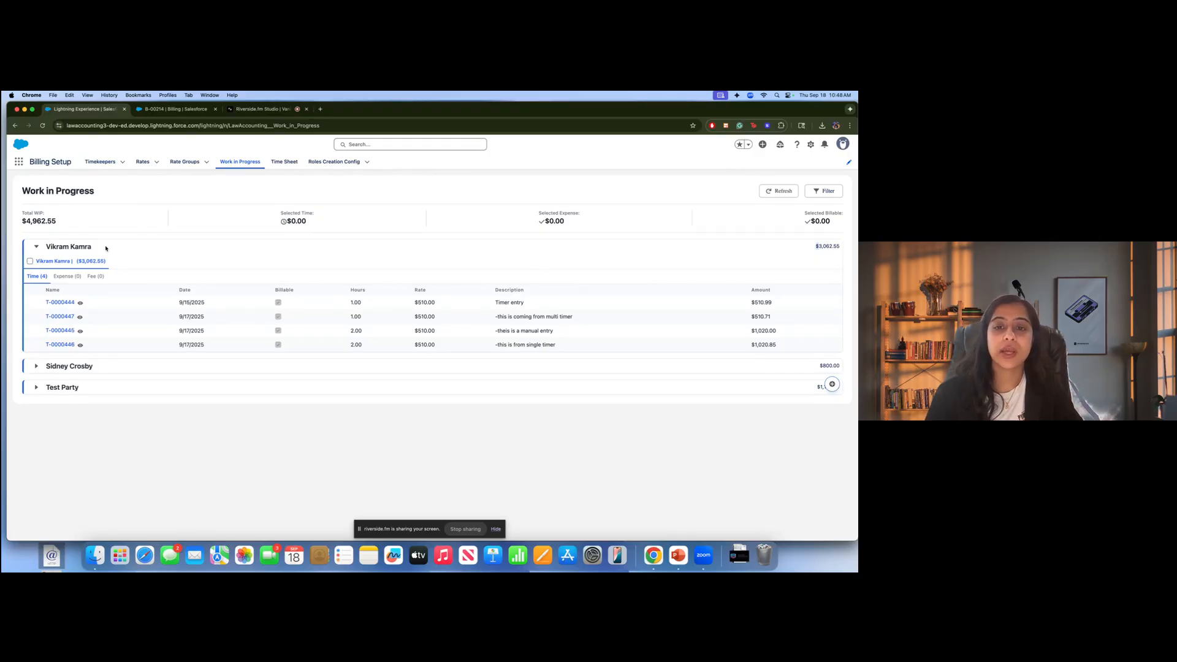
click(29, 261)
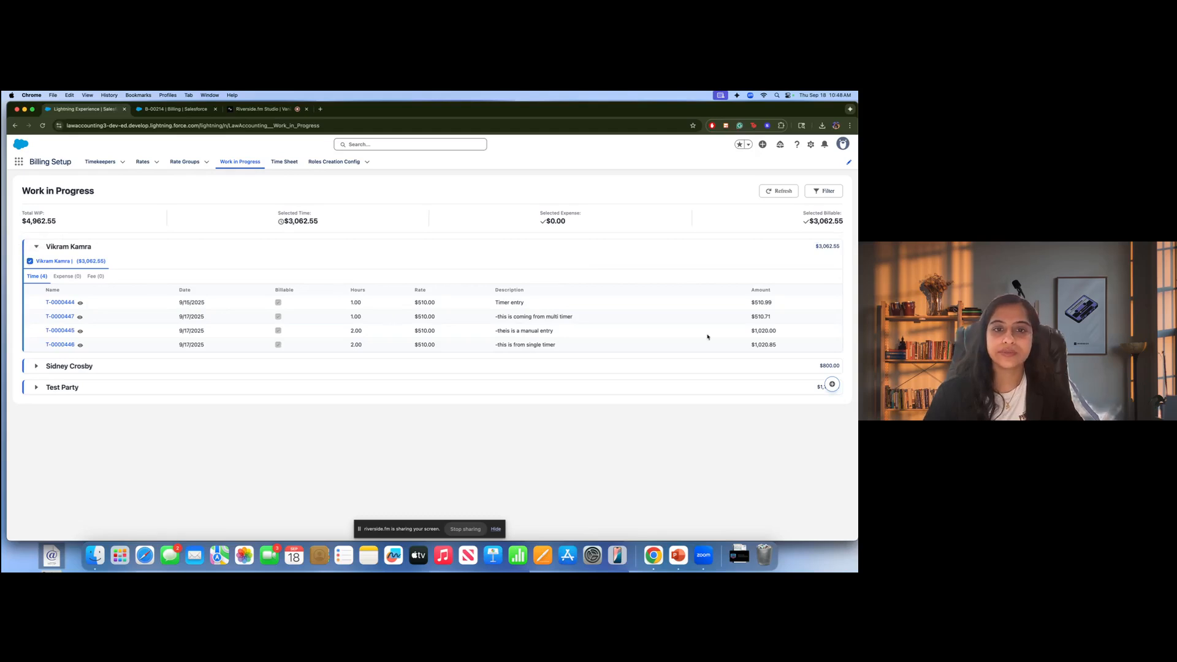
click(832, 385)
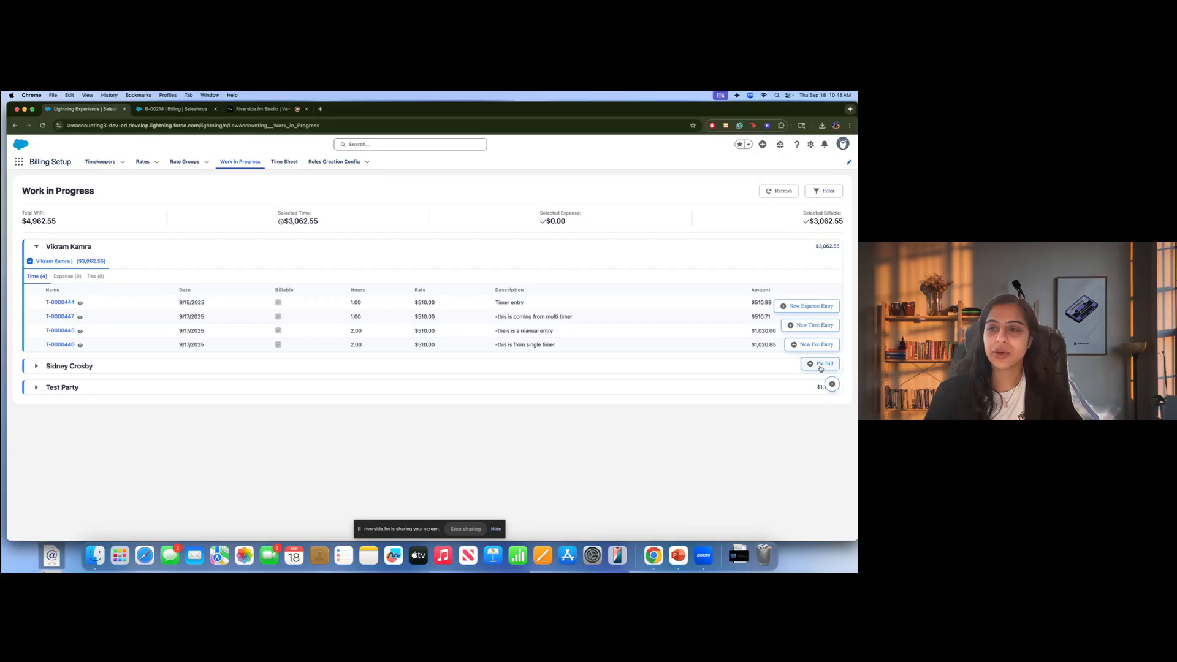
click(820, 366)
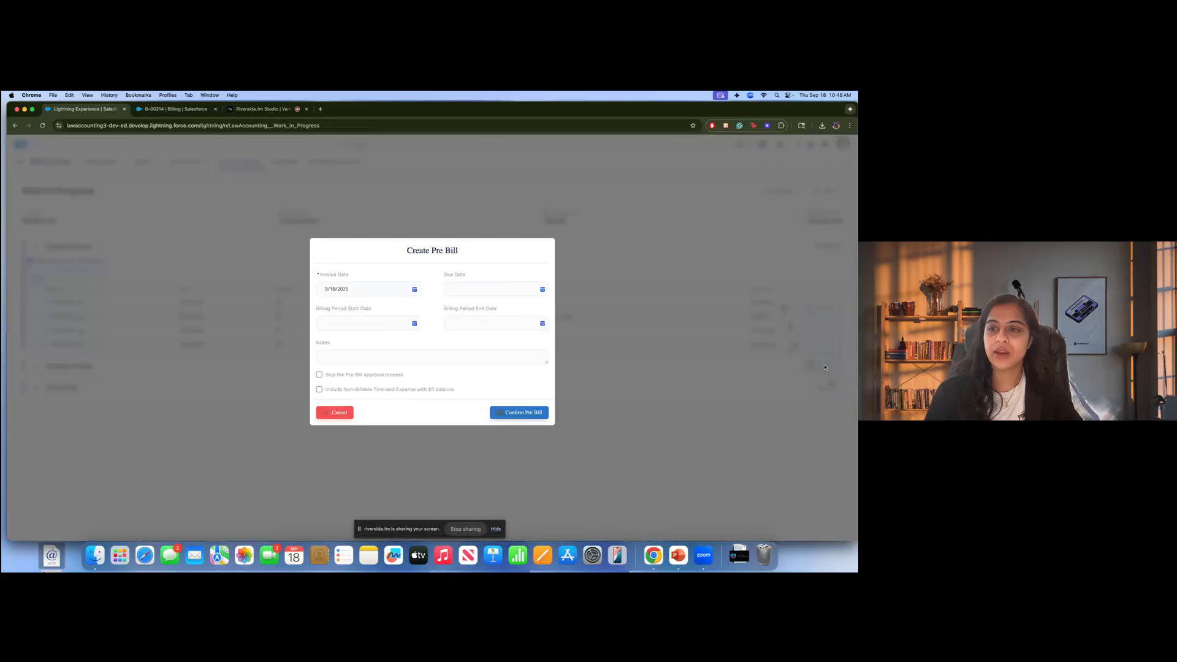
Create the pre-bill with due date 9/18/2025 and billing period 9/18/2025 to 9/25/2025, keeping the previewed time records as they are.
click(459, 292)
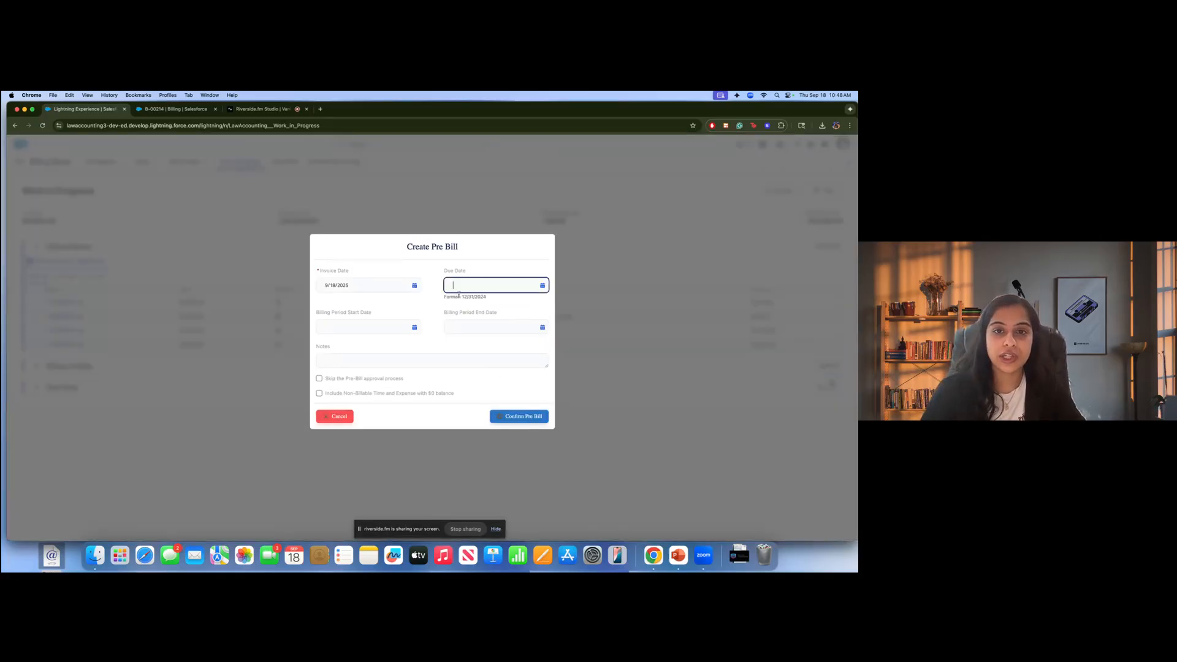
click(543, 286)
click(513, 355)
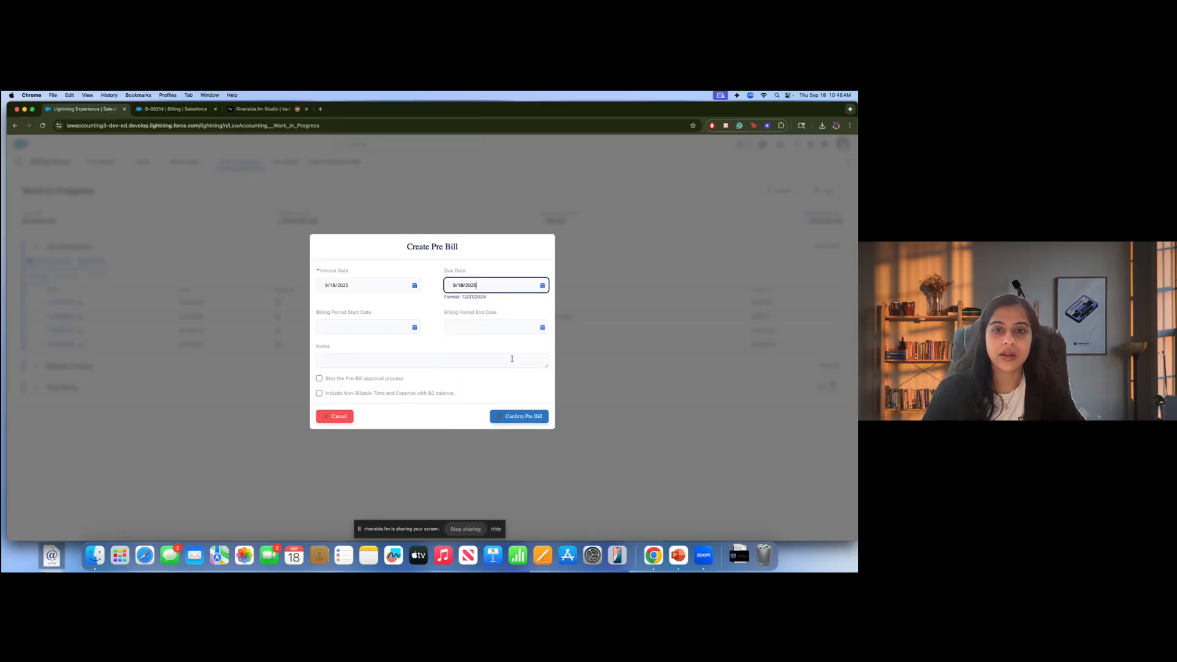
click(341, 327)
click(384, 394)
click(461, 319)
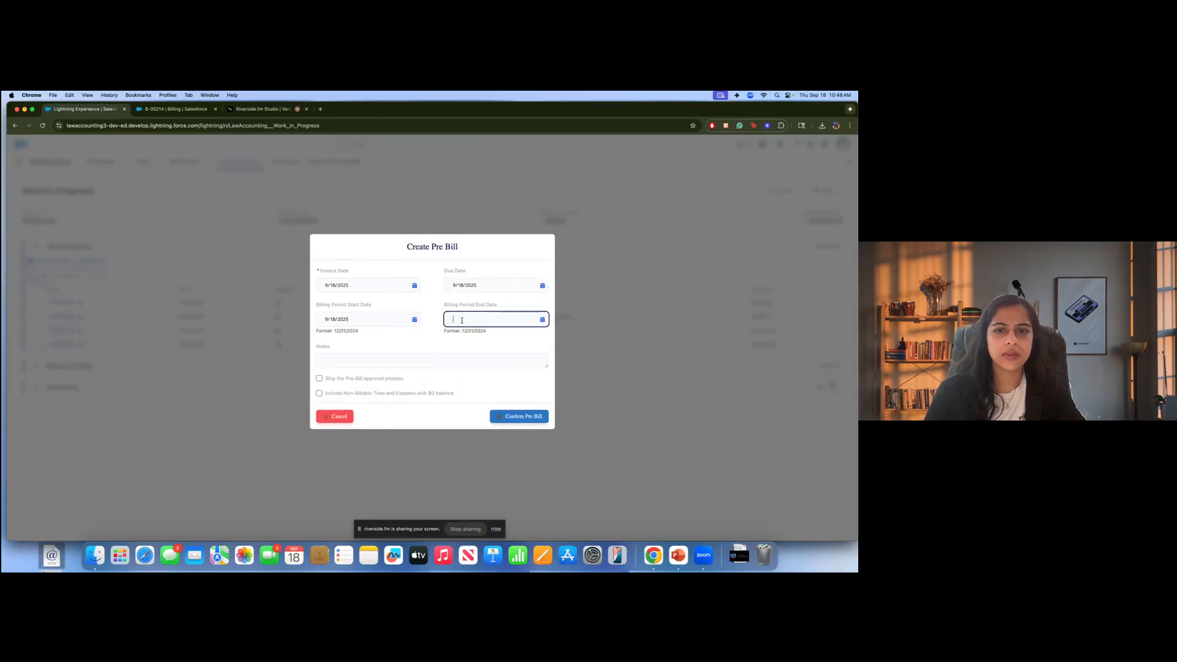
click(512, 413)
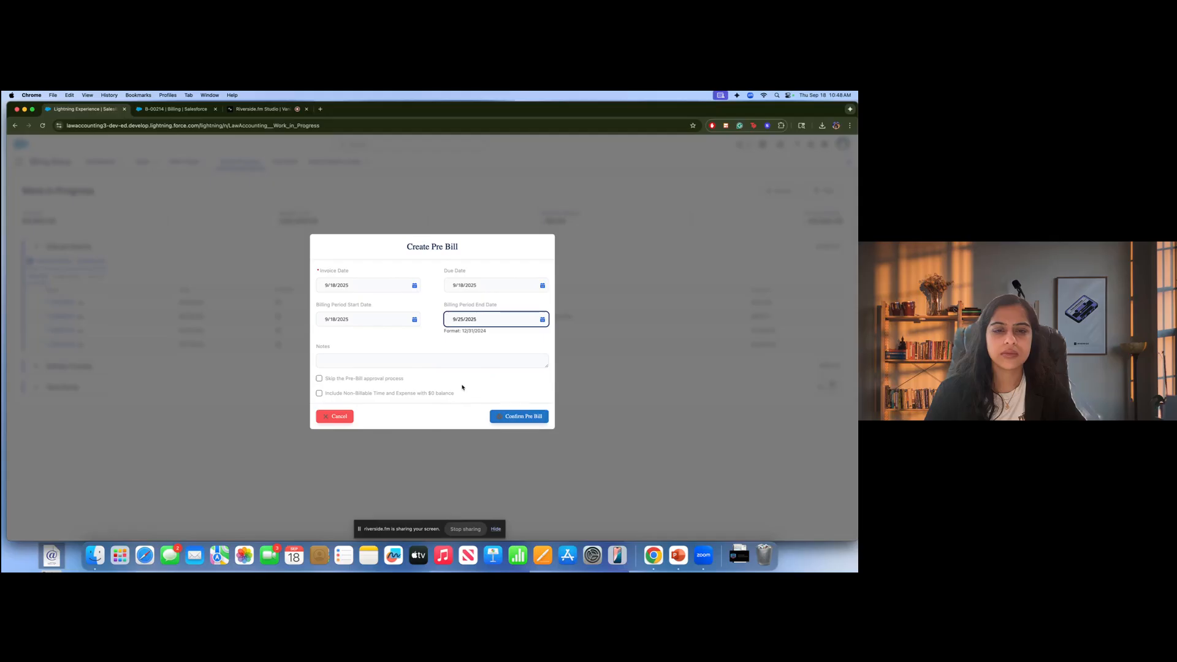
click(542, 419)
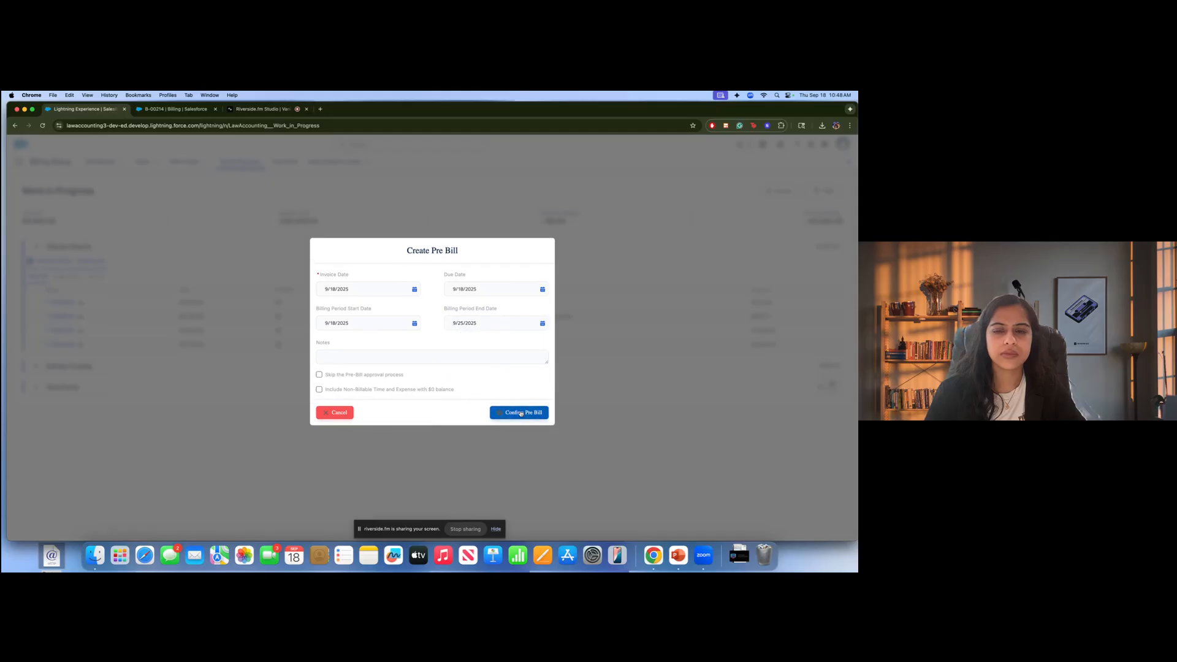
click(521, 413)
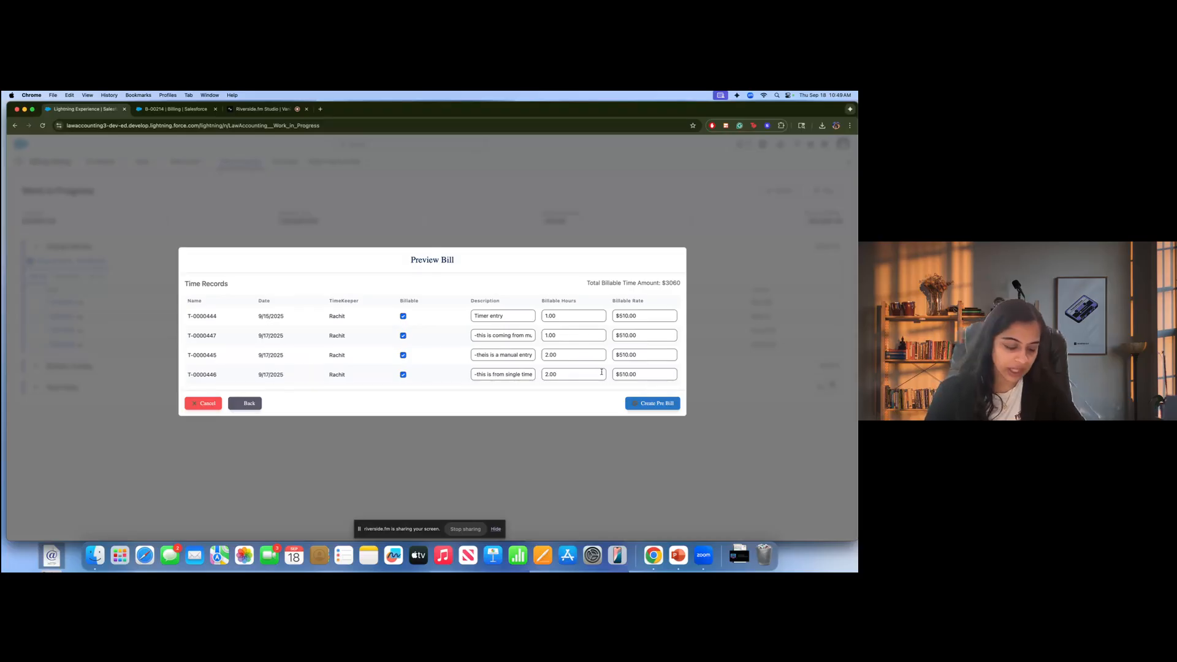
click(657, 403)
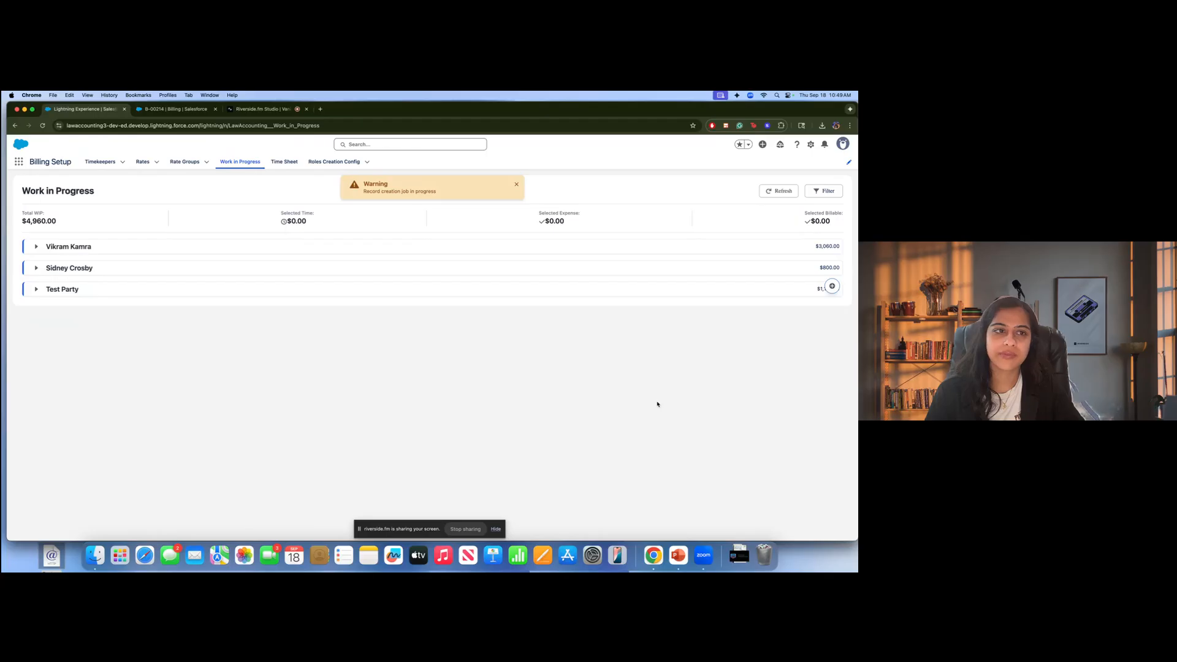